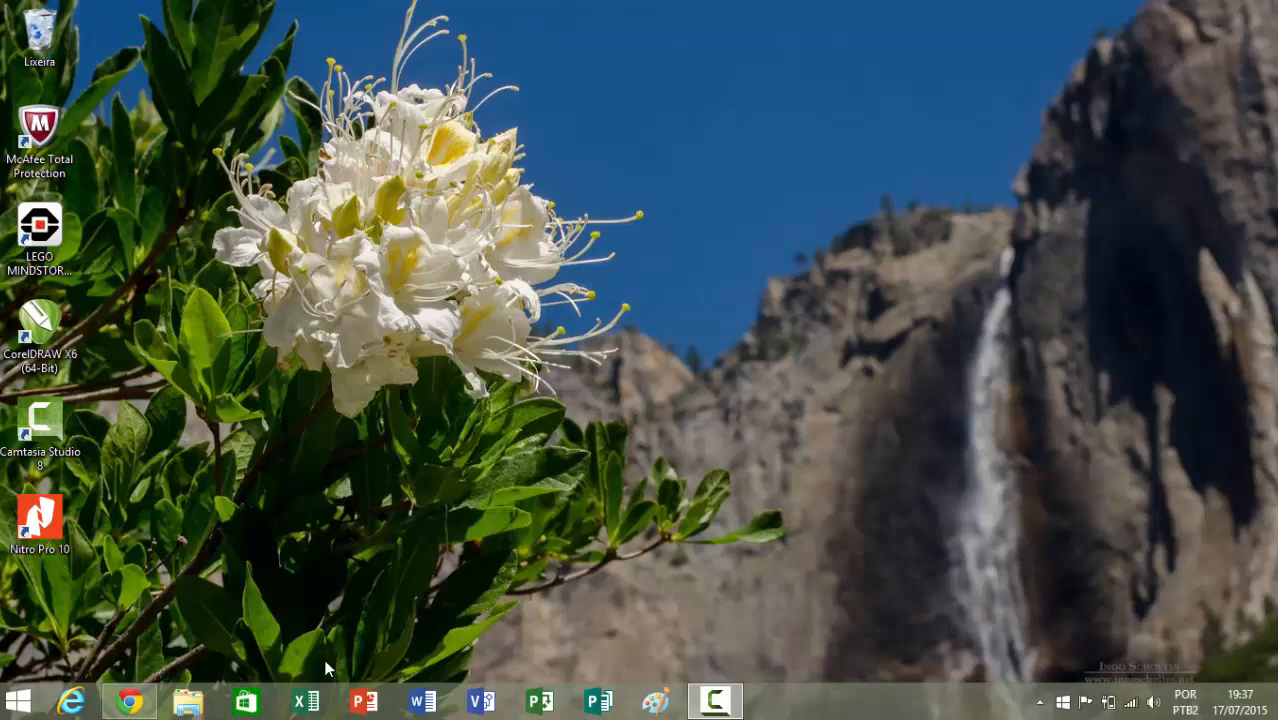
Switch to Excel and create a blank workbook from the template gallery
{"action": "left_click", "coordinate": [294, 705]}
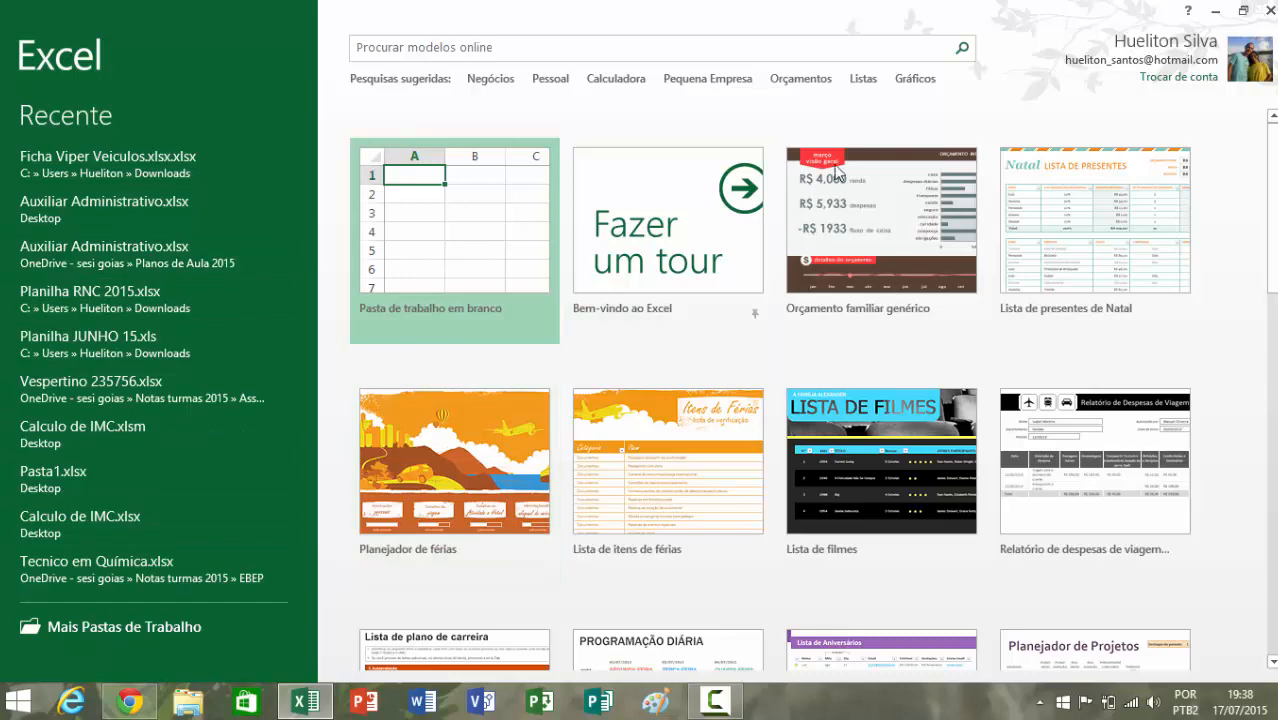
{"action": "scroll", "coordinate": [926, 275], "scroll_direction": "down", "scroll_amount": 3}
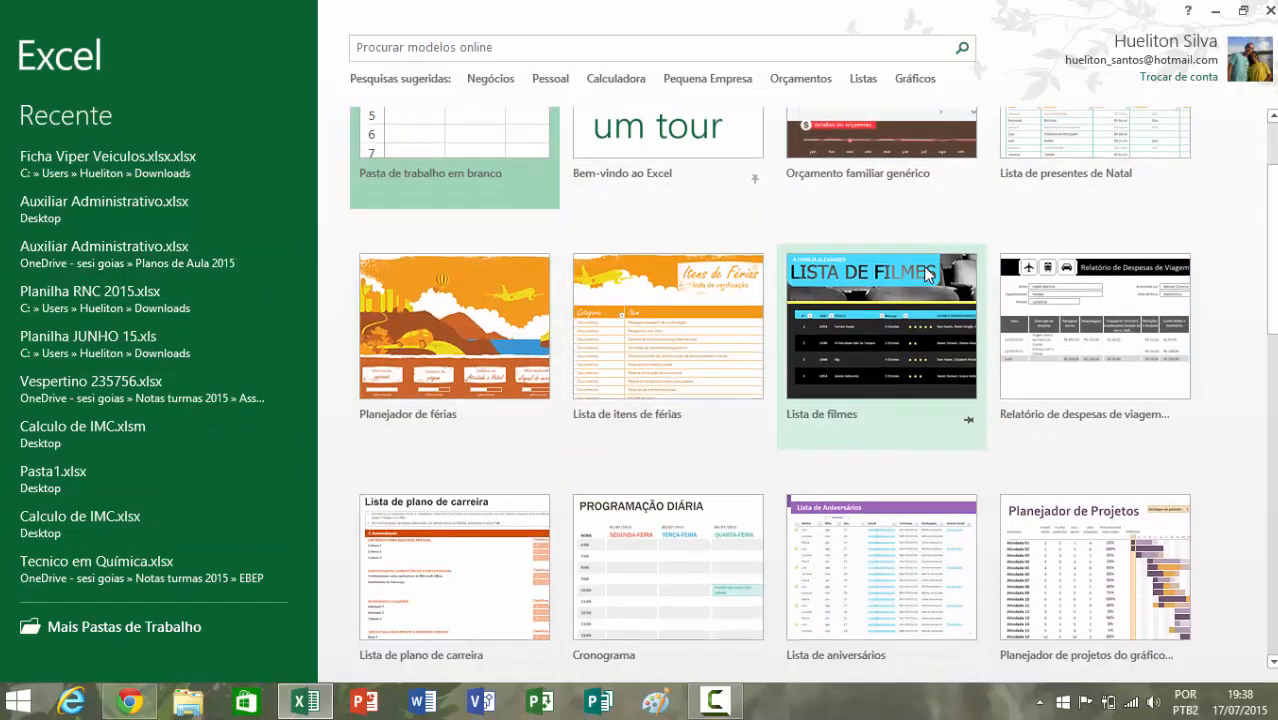
{"action": "scroll", "coordinate": [926, 275], "scroll_direction": "down", "scroll_amount": 3}
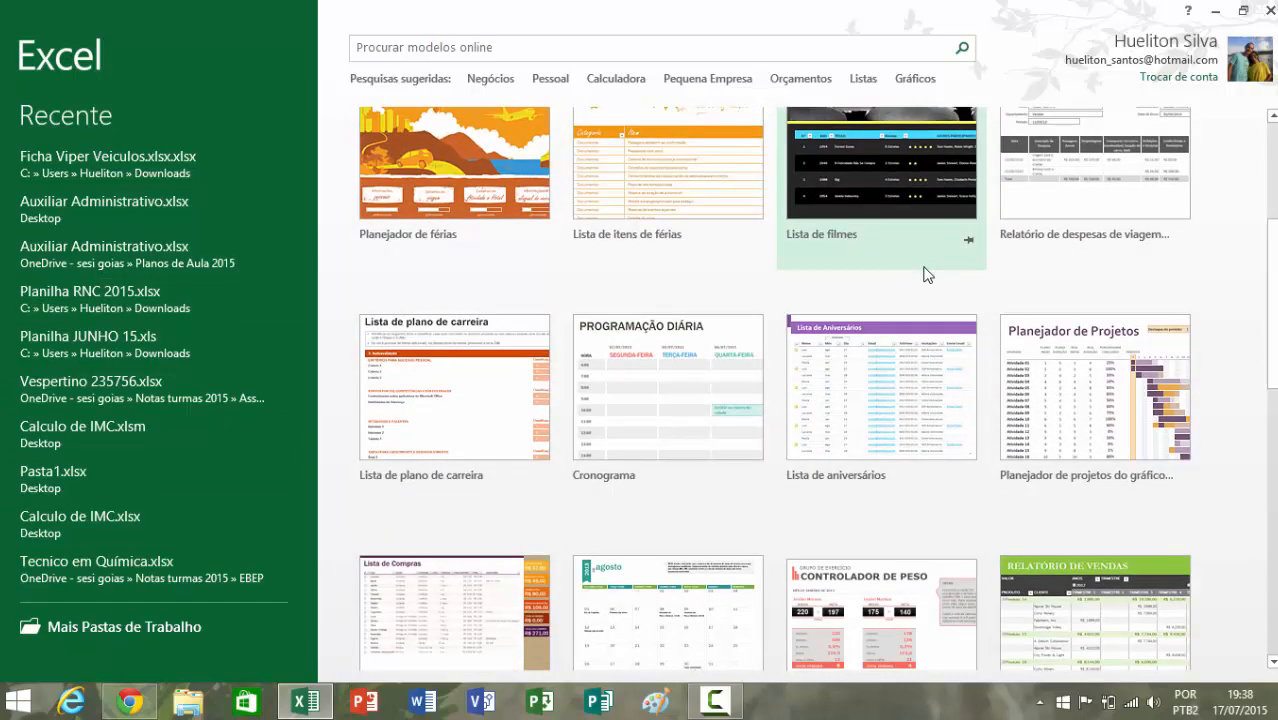
{"action": "scroll", "coordinate": [926, 275], "scroll_direction": "up", "scroll_amount": 2}
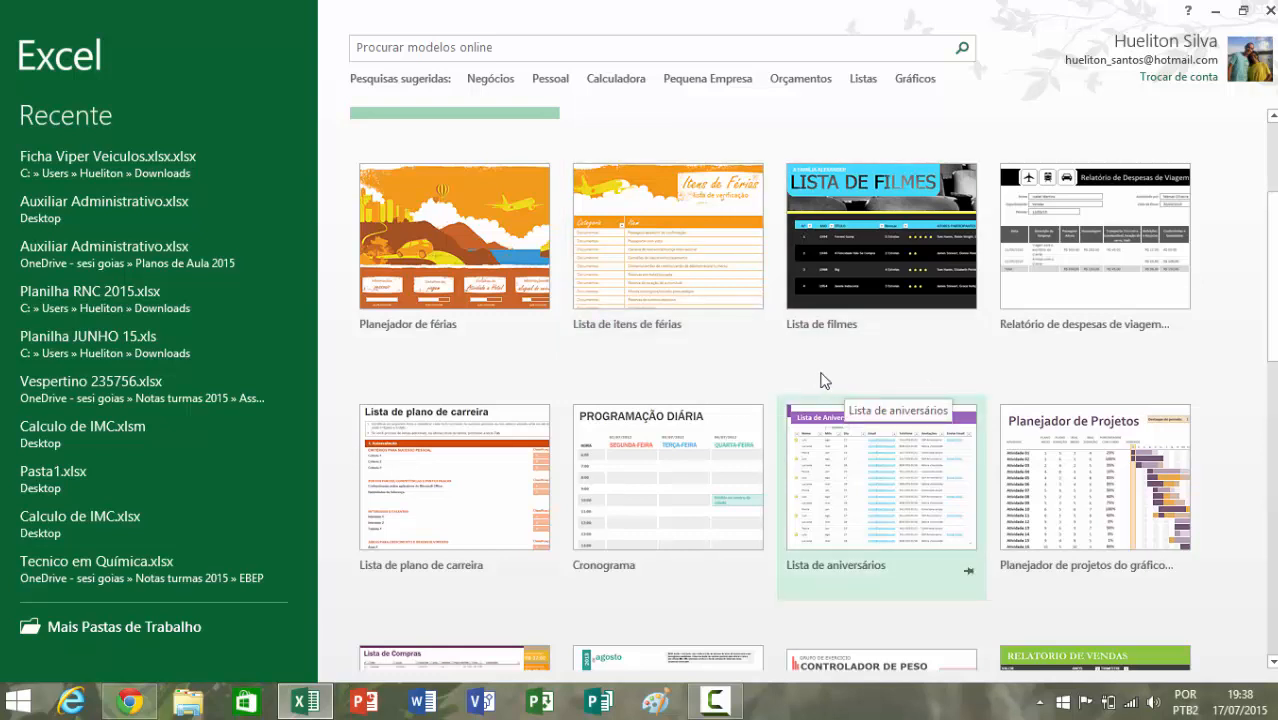
{"action": "scroll", "coordinate": [813, 354], "scroll_direction": "down", "scroll_amount": 2}
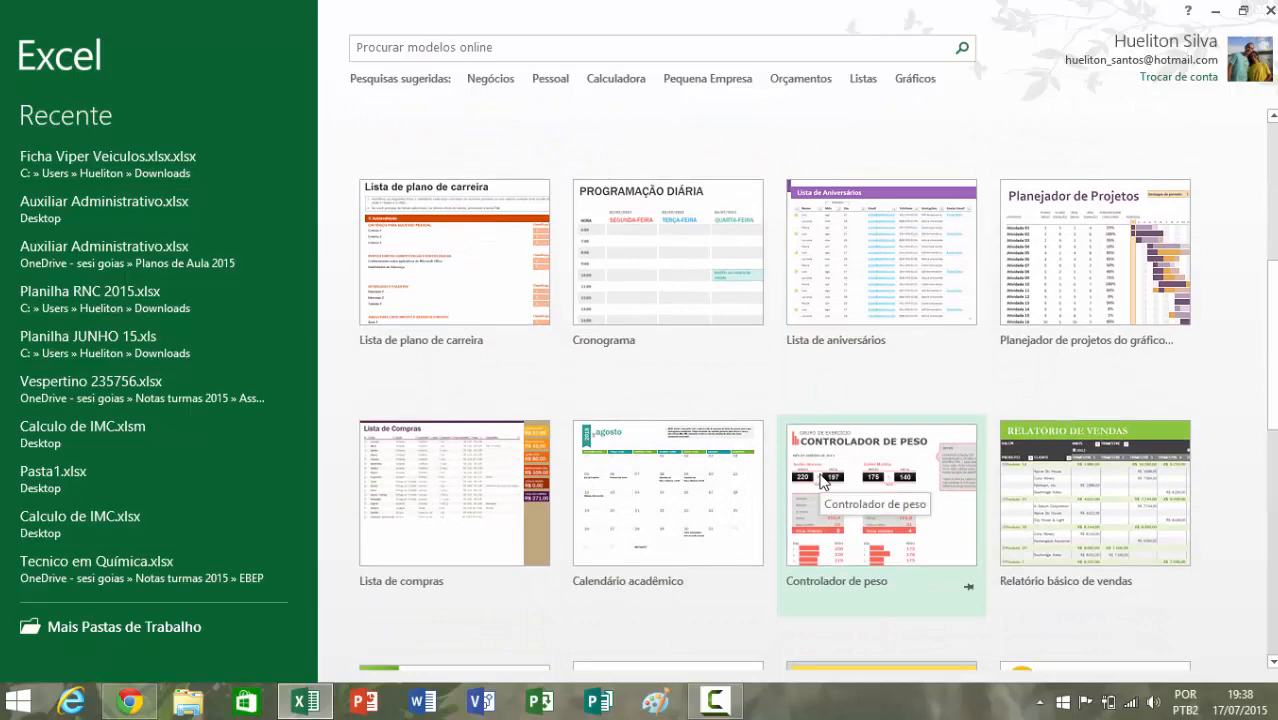
{"action": "scroll", "coordinate": [820, 480], "scroll_direction": "up", "scroll_amount": 4}
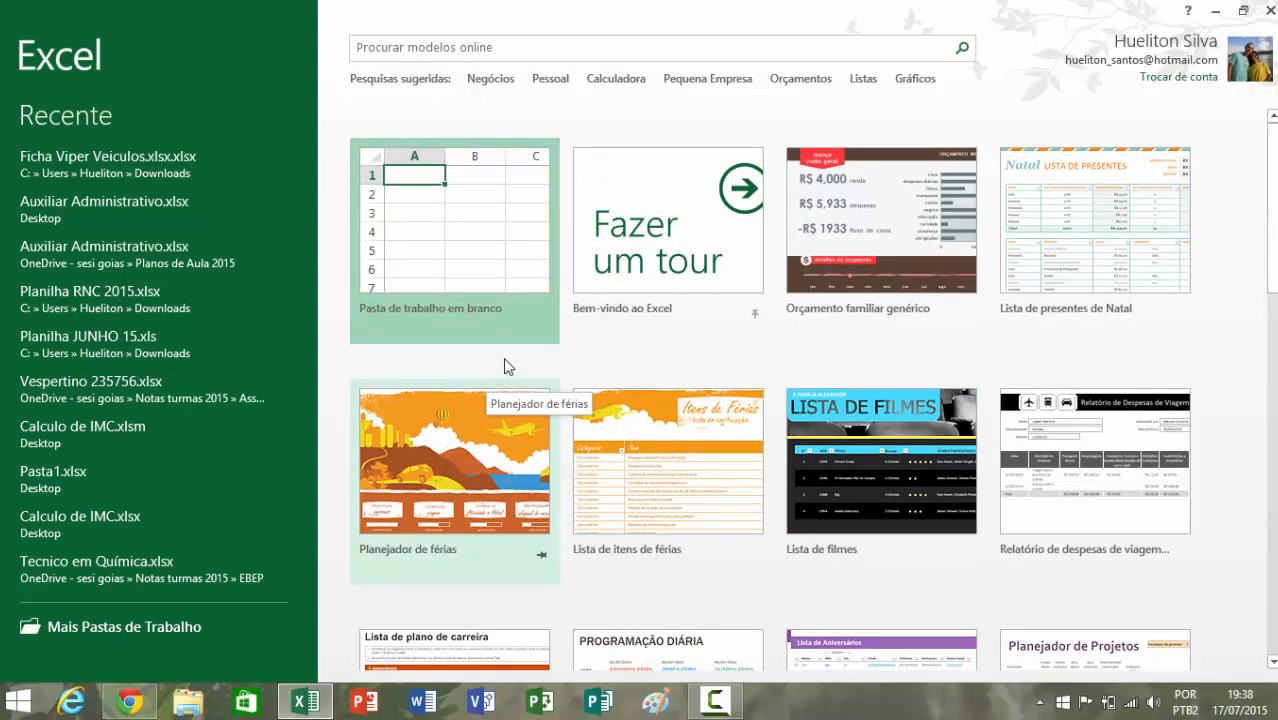
{"action": "left_click", "coordinate": [480, 245]}
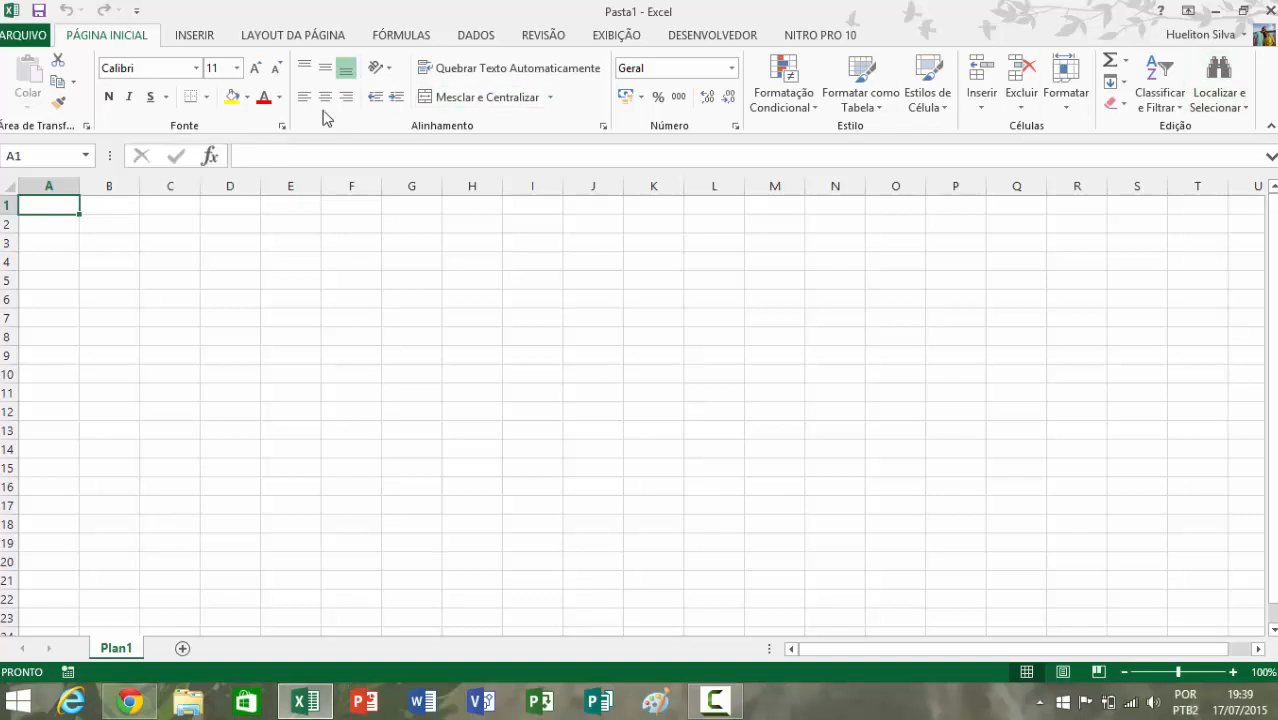
Examine the sources offered for inserting online images, and close the selection without inserting anything
{"action": "left_click", "coordinate": [207, 36]}
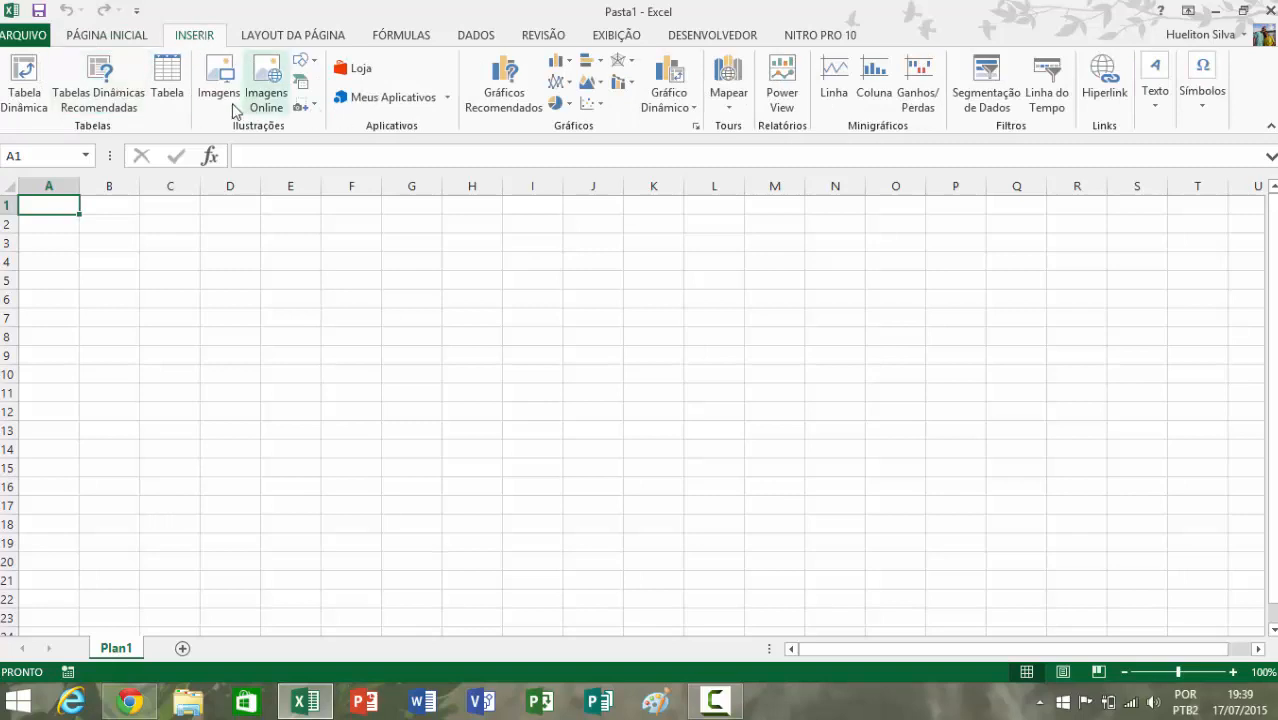
{"action": "left_click", "coordinate": [280, 77]}
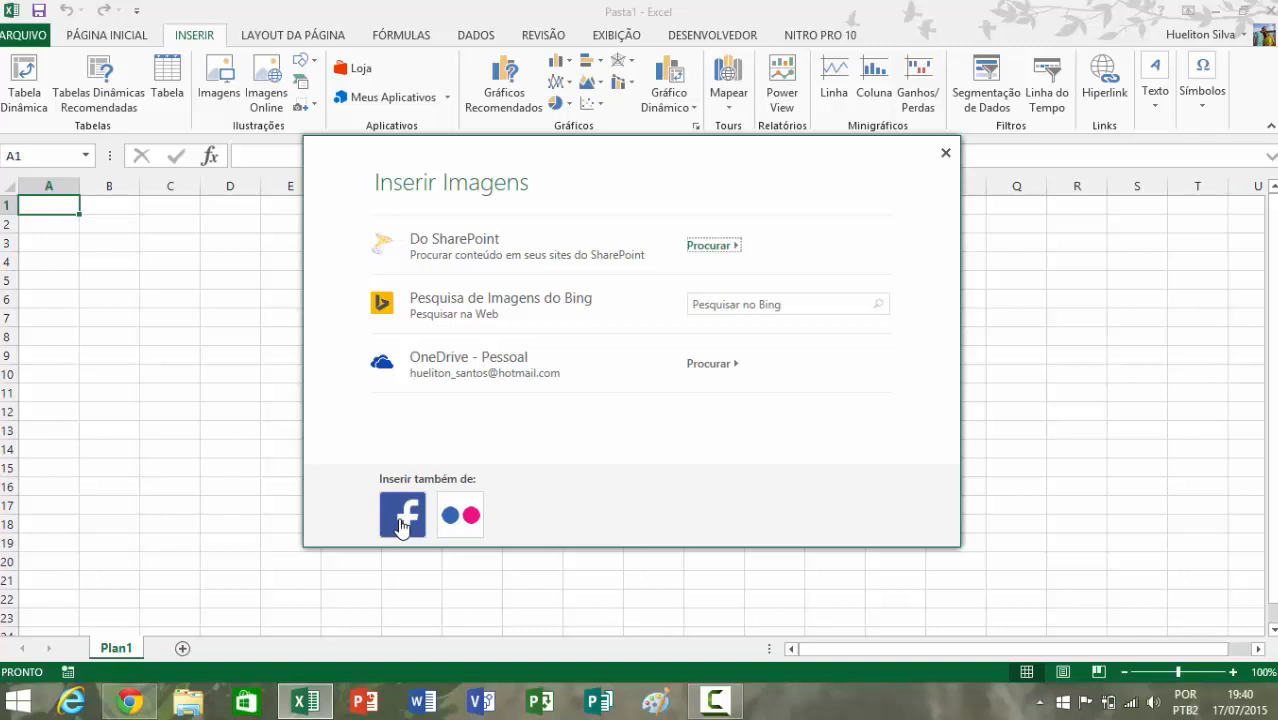
{"action": "left_click", "coordinate": [946, 153]}
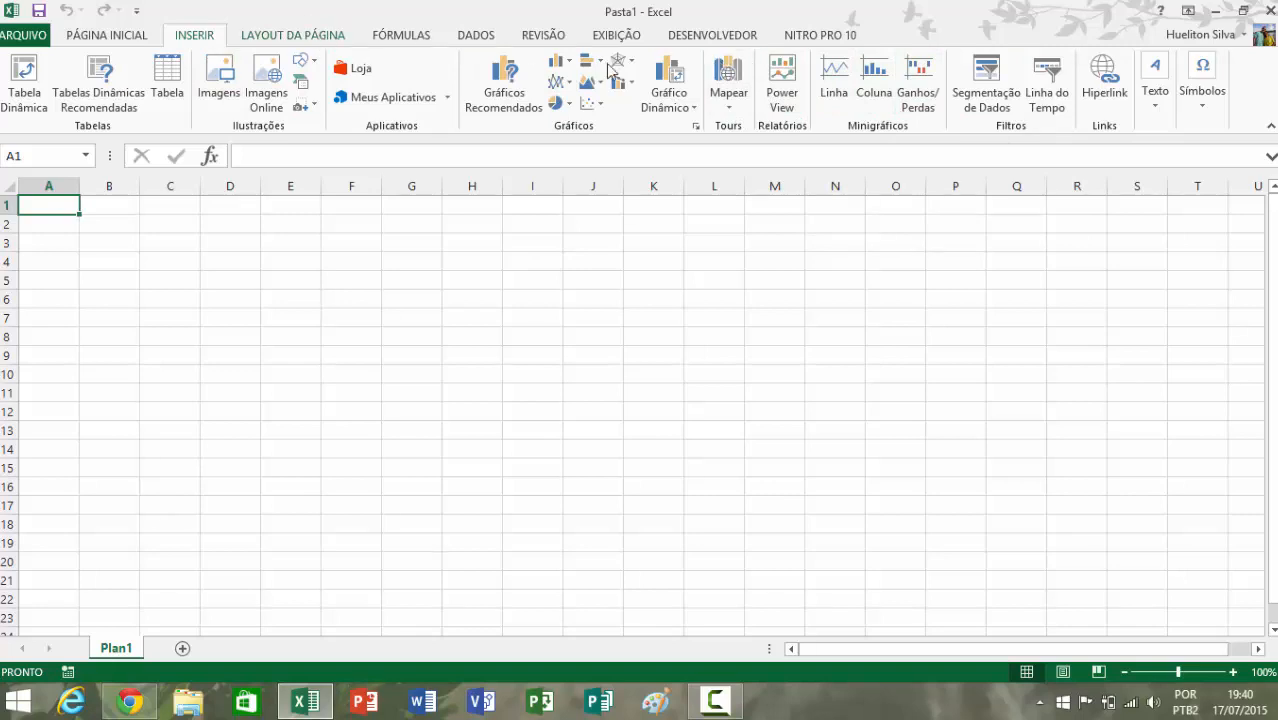
Examine the page layout commands and the function library's Lógica, Matemática e Trigonometria and Web function lists
{"action": "scroll", "coordinate": [610, 68], "scroll_direction": "down", "scroll_amount": 1}
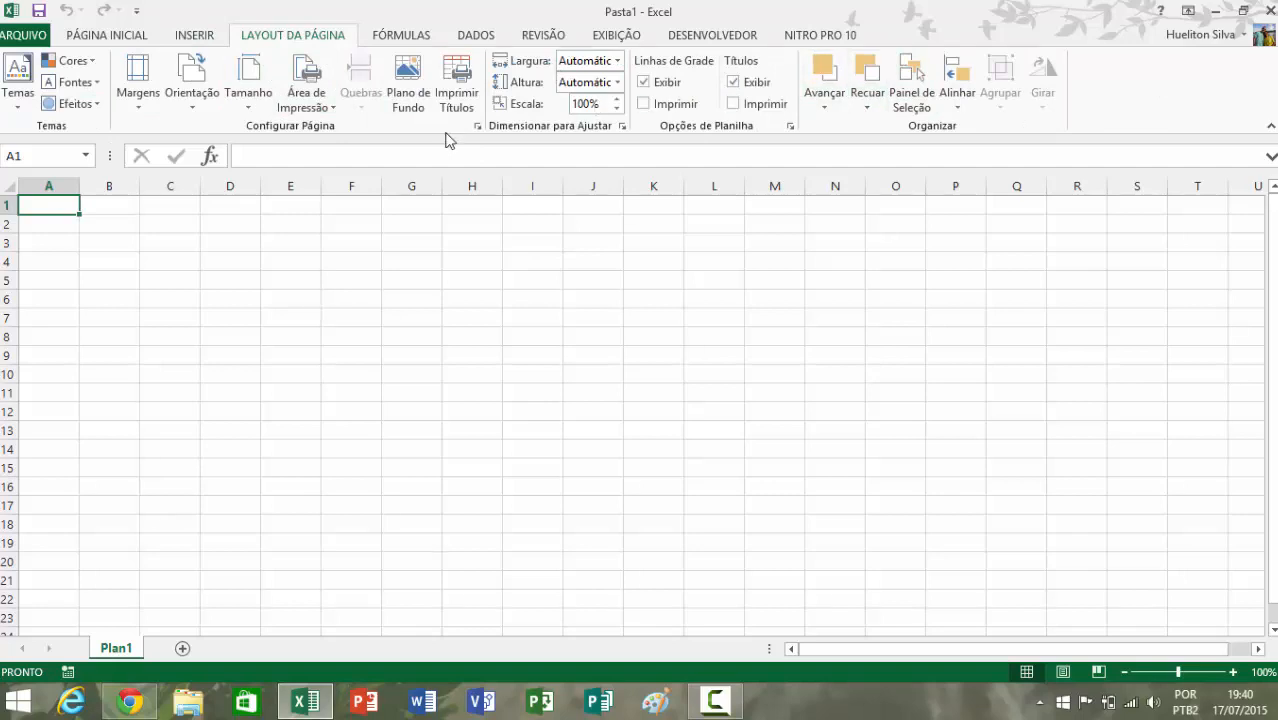
{"action": "left_click", "coordinate": [418, 40]}
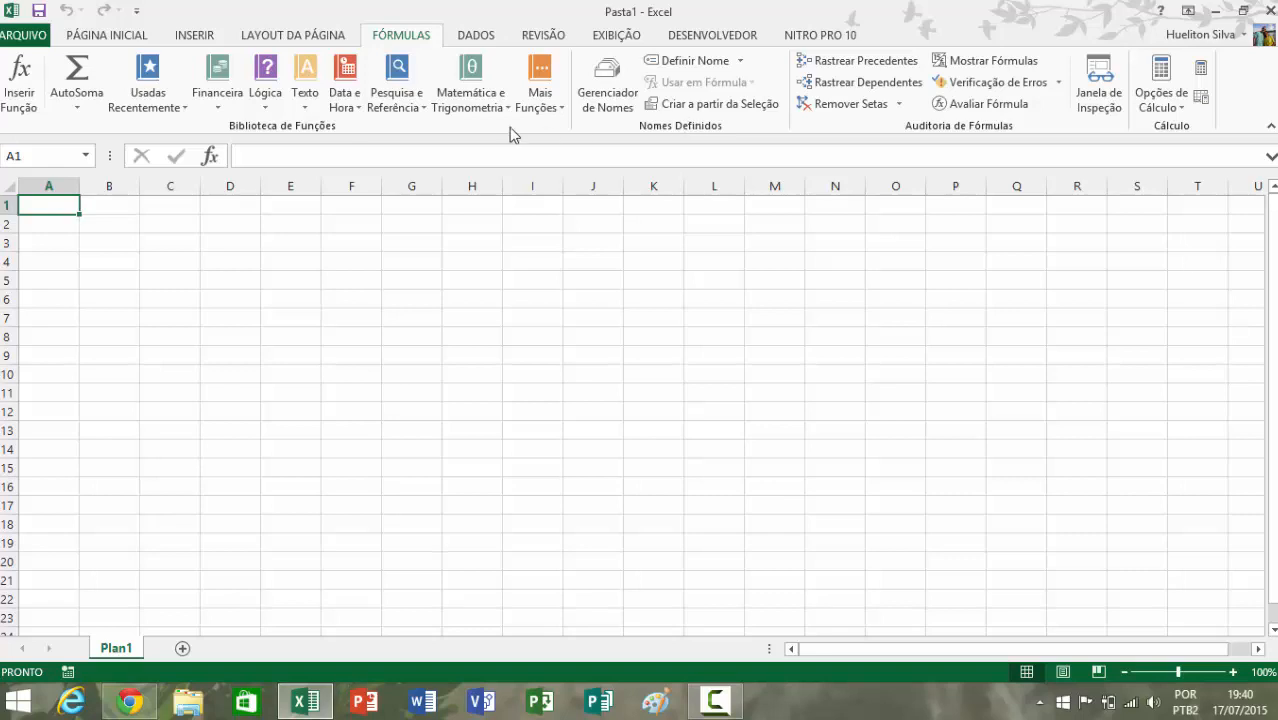
{"action": "left_click", "coordinate": [272, 115]}
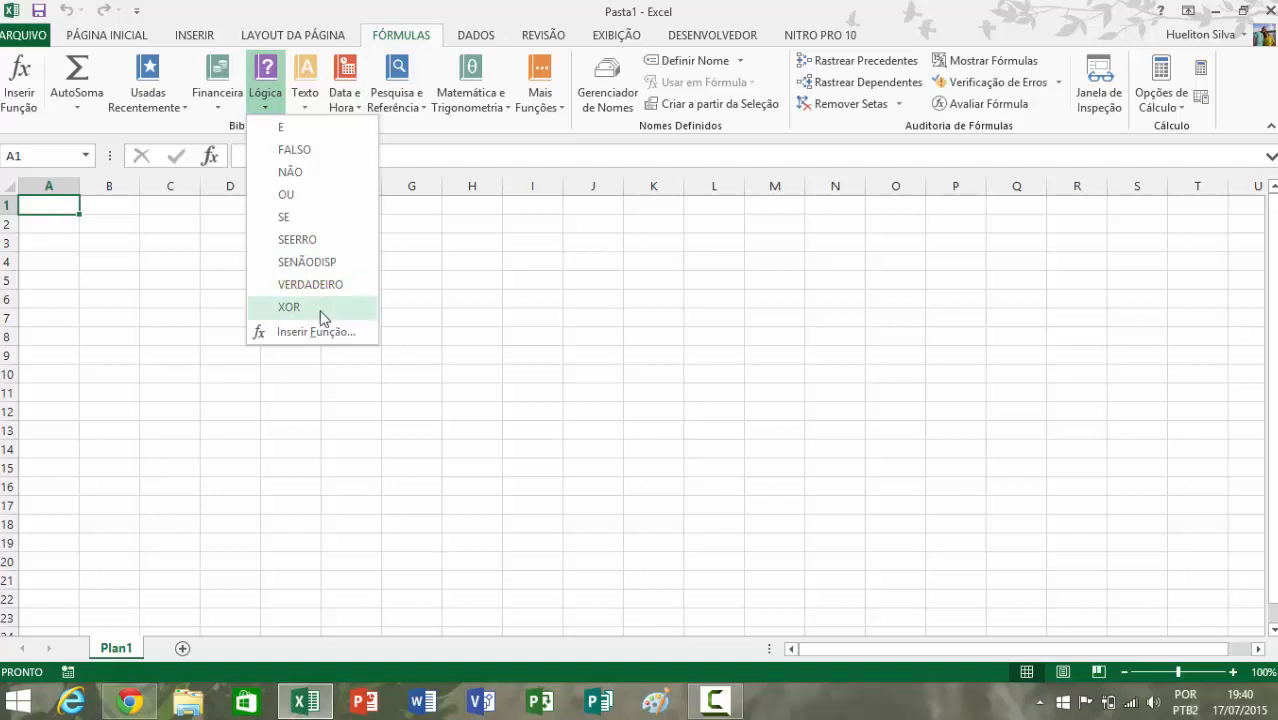
{"action": "left_click", "coordinate": [447, 196]}
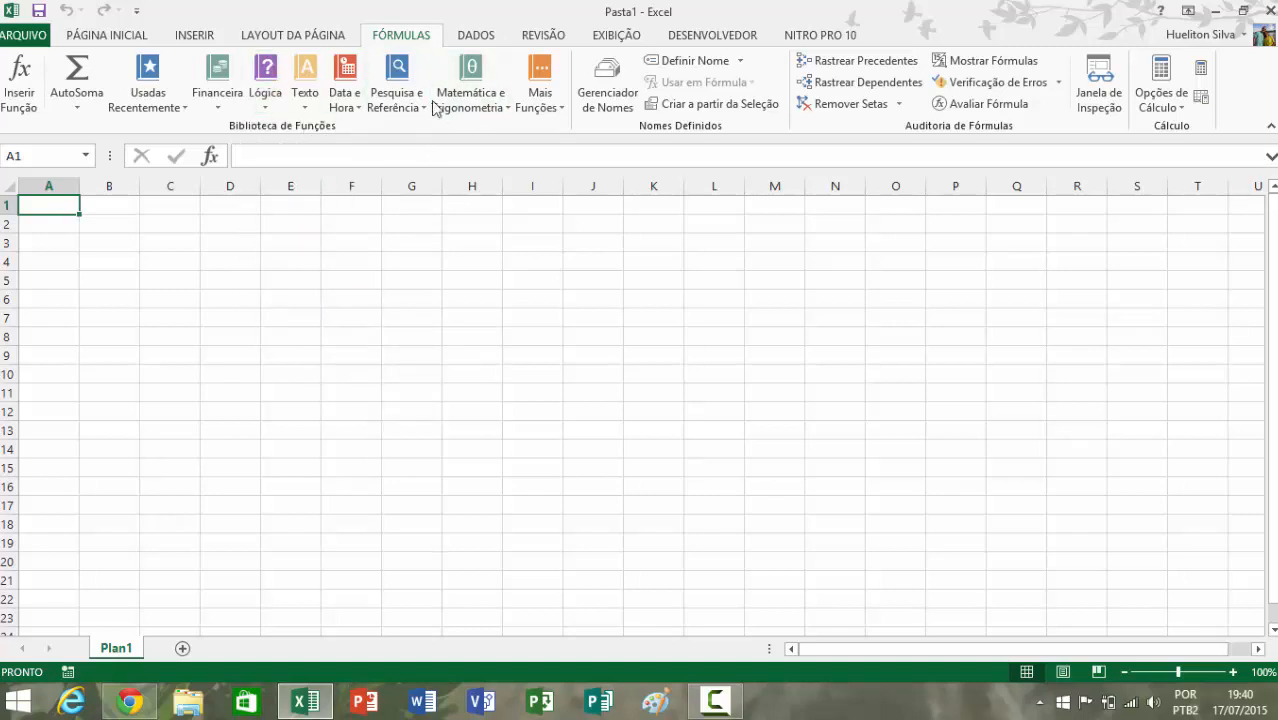
{"action": "left_click", "coordinate": [508, 107]}
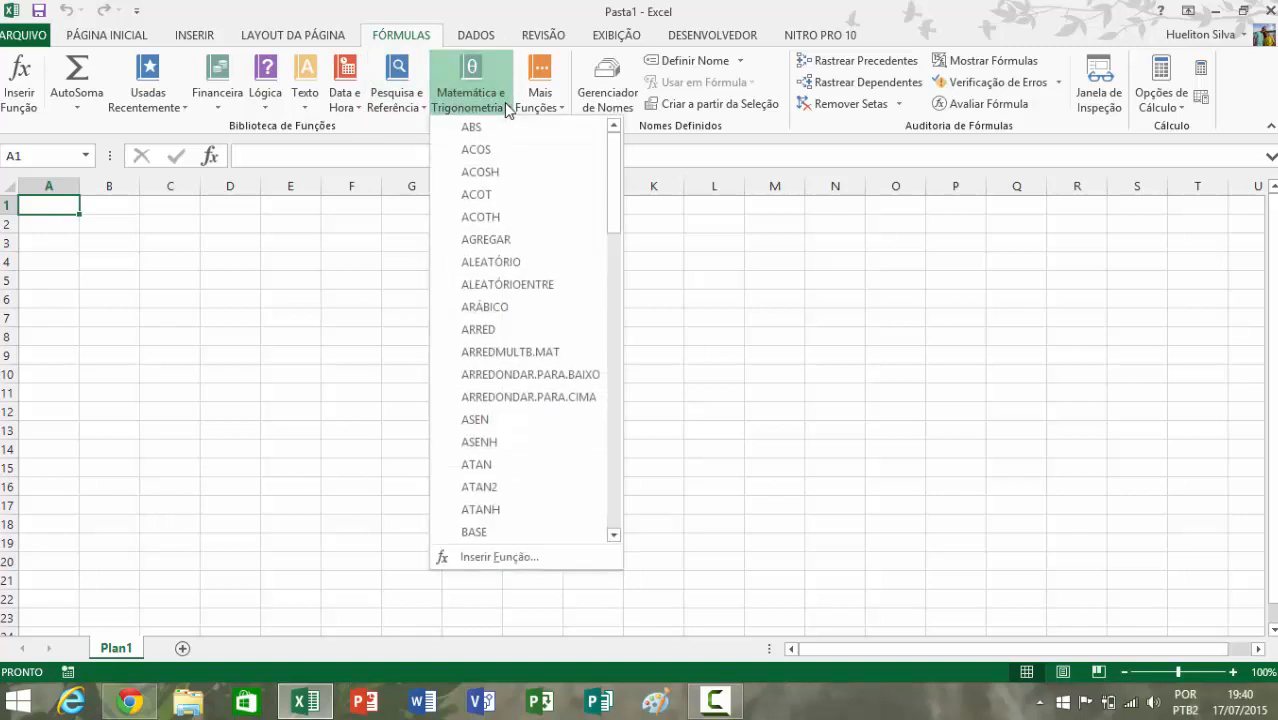
{"action": "left_click", "coordinate": [636, 163]}
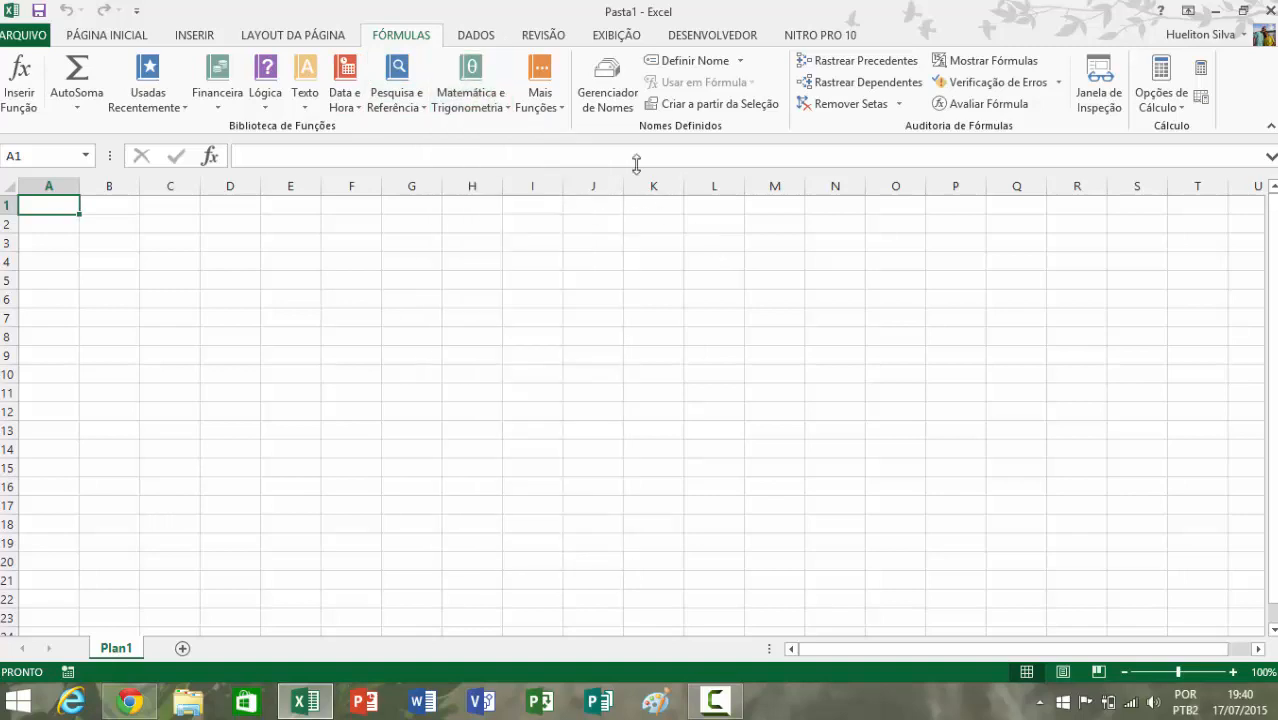
{"action": "left_click", "coordinate": [560, 108]}
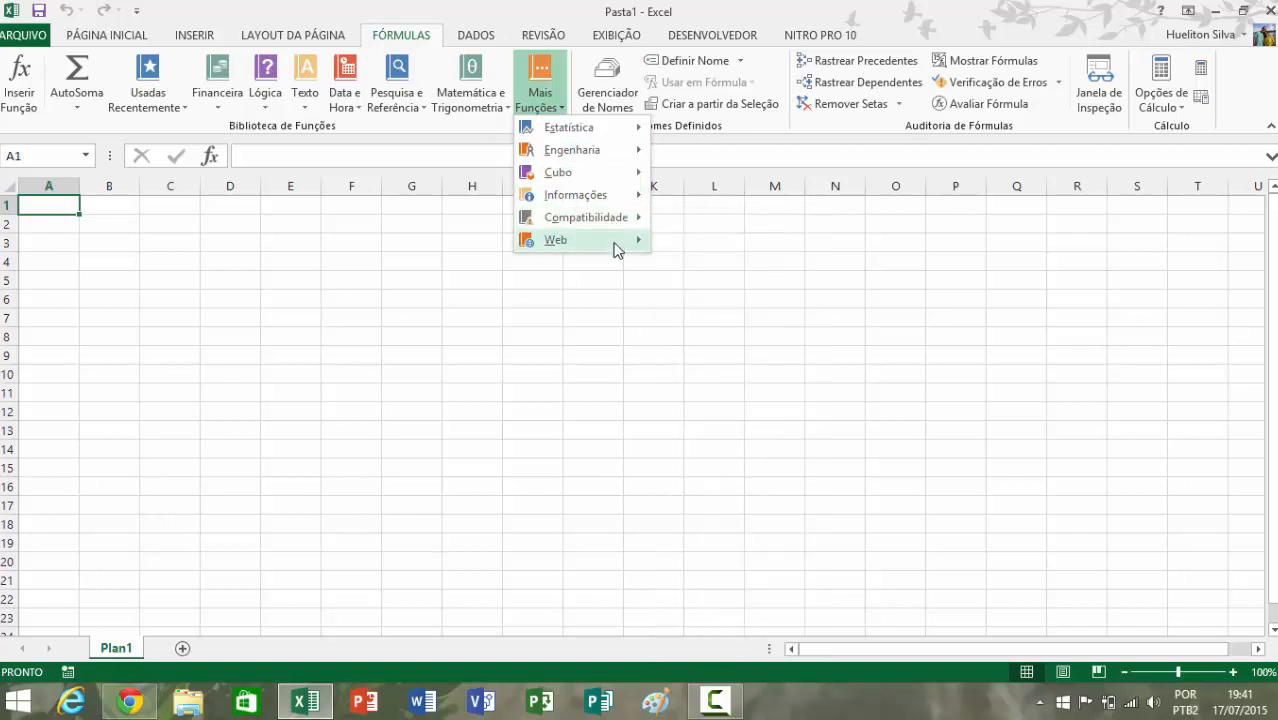
{"action": "mouse_move", "coordinate": [617, 249]}
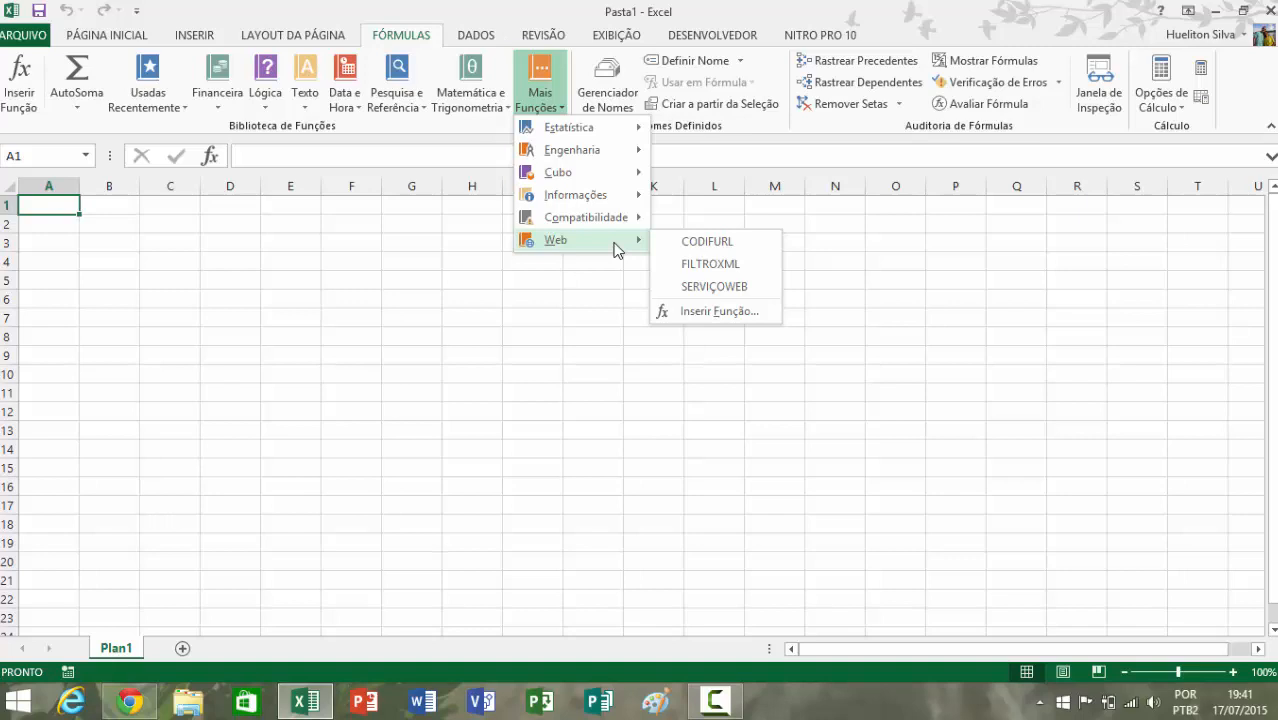
{"action": "left_click", "coordinate": [595, 314]}
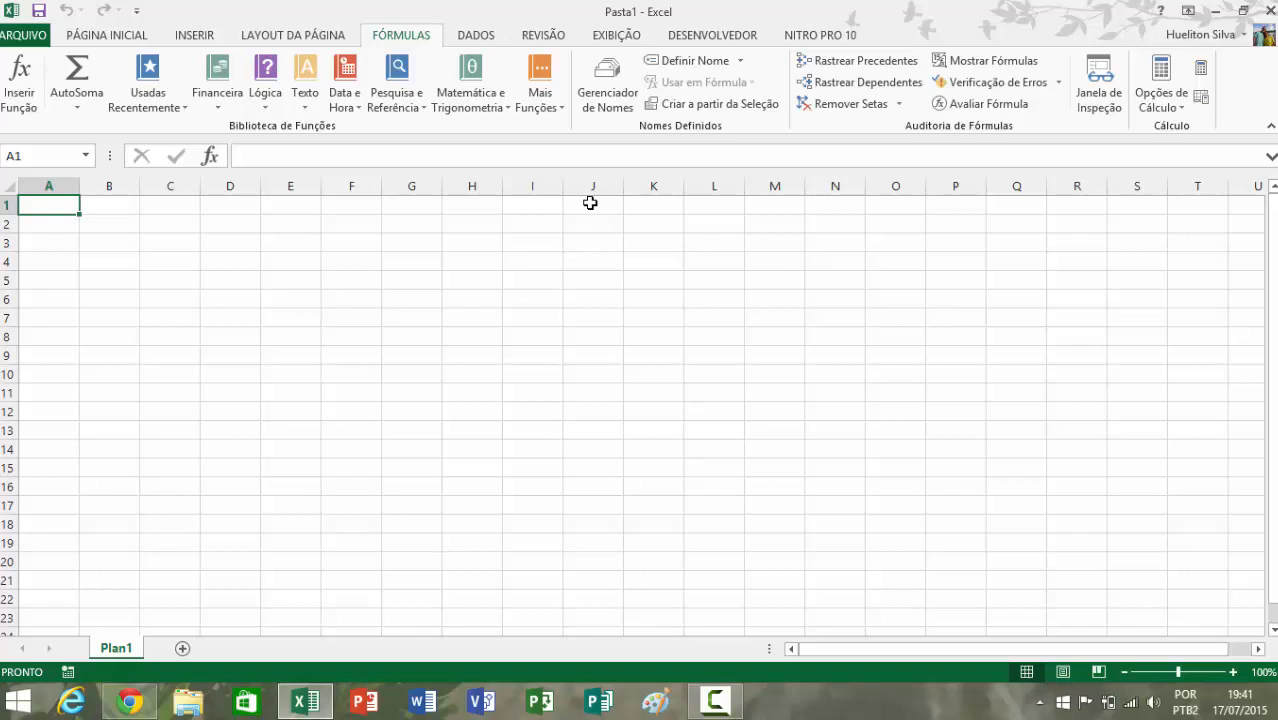
Look through the data, review, view and developer commands, and return to the home commands
{"action": "left_click", "coordinate": [501, 45]}
{"action": "left_click", "coordinate": [552, 40]}
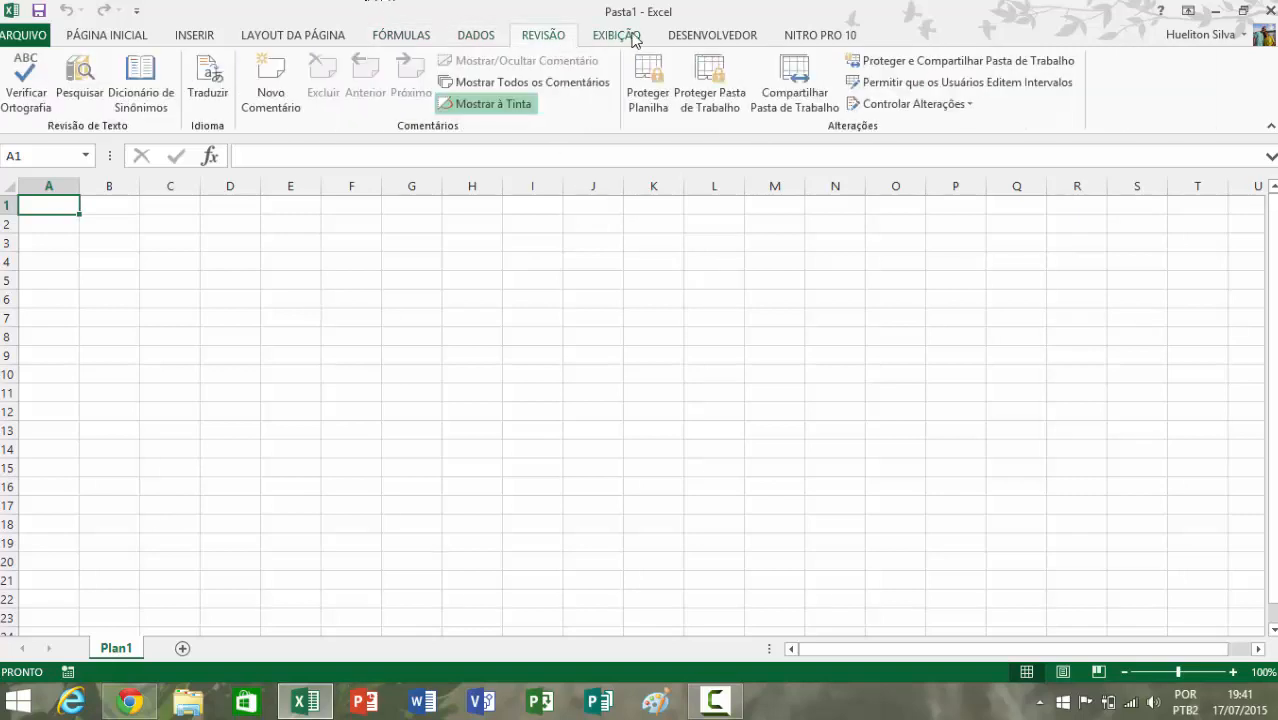
{"action": "left_click", "coordinate": [634, 40]}
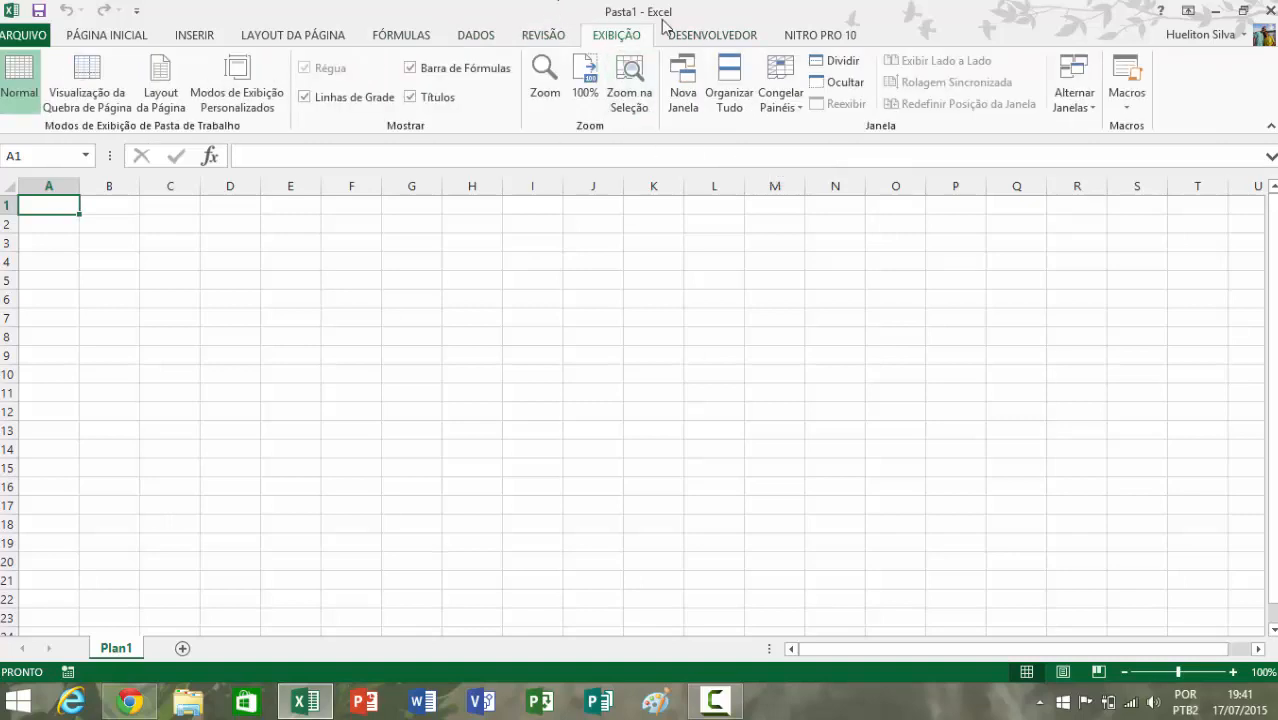
{"action": "left_click", "coordinate": [712, 38]}
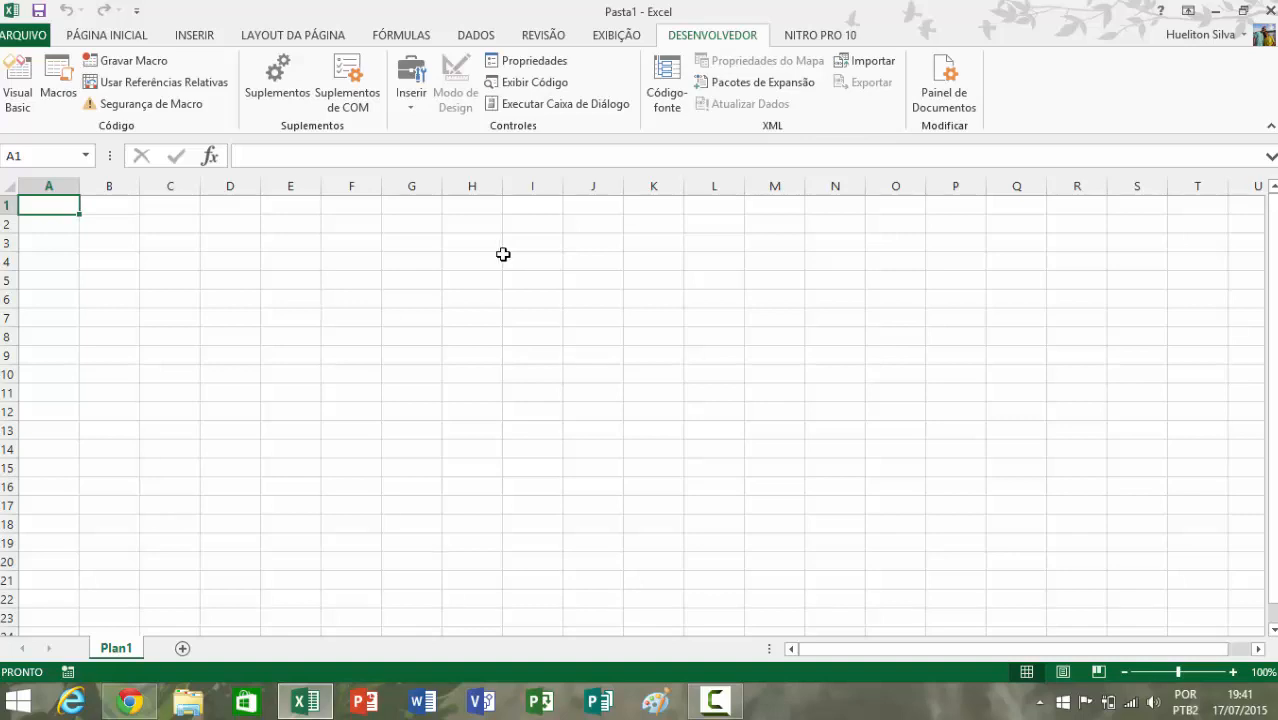
{"action": "left_click", "coordinate": [84, 38]}
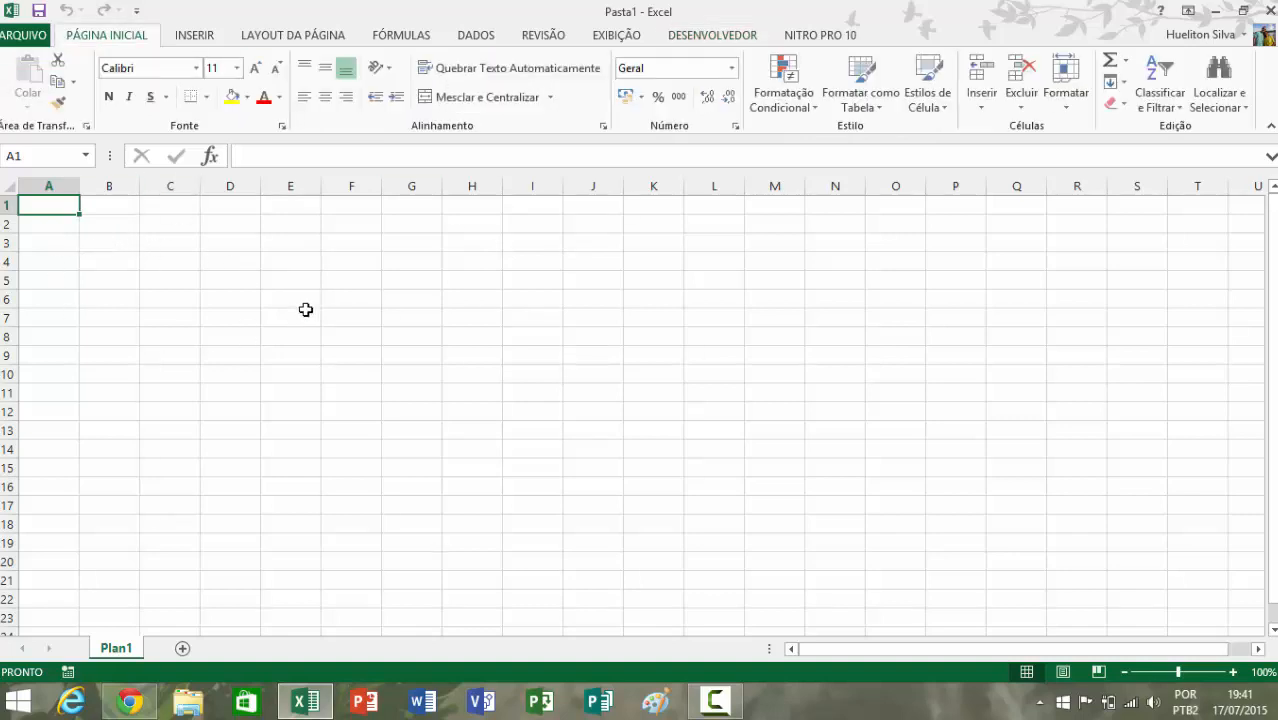
Select cell D5 and move the active cell through B4, D4 and F4 to C4
{"action": "left_click", "coordinate": [250, 280]}
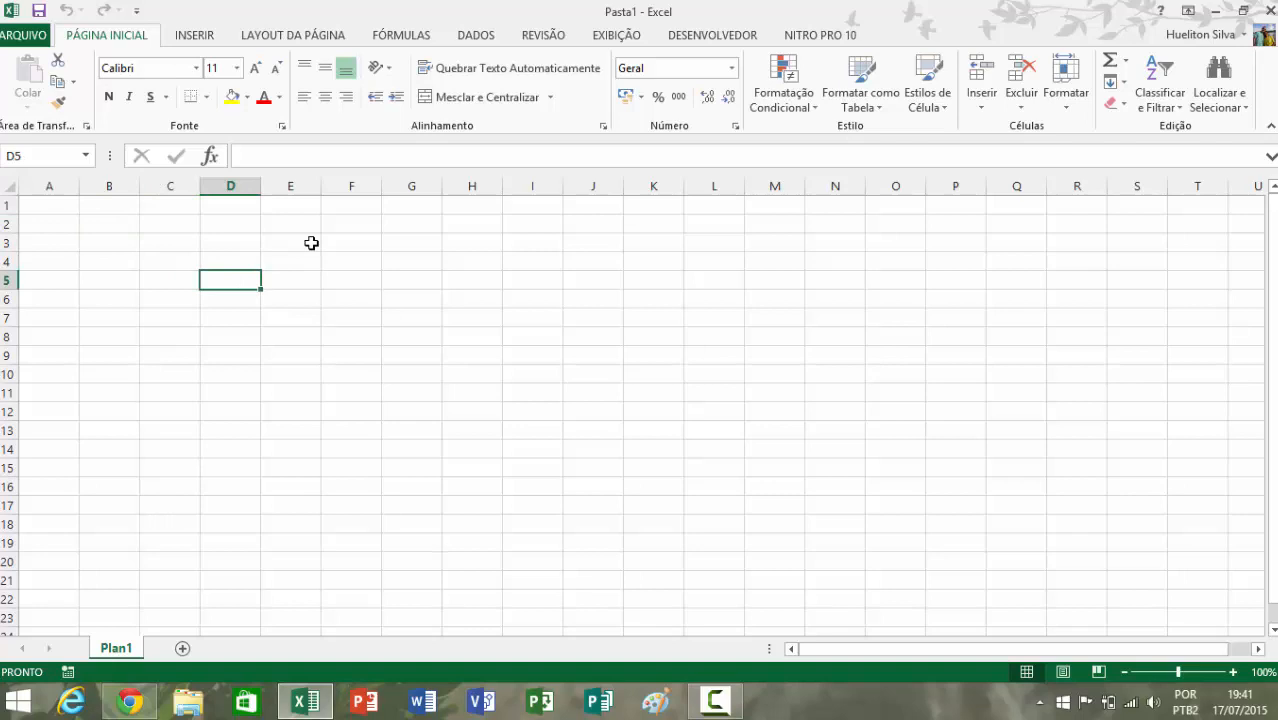
{"action": "key", "text": "Left"}
{"action": "key", "text": "Left"}
{"action": "key", "text": "Up"}
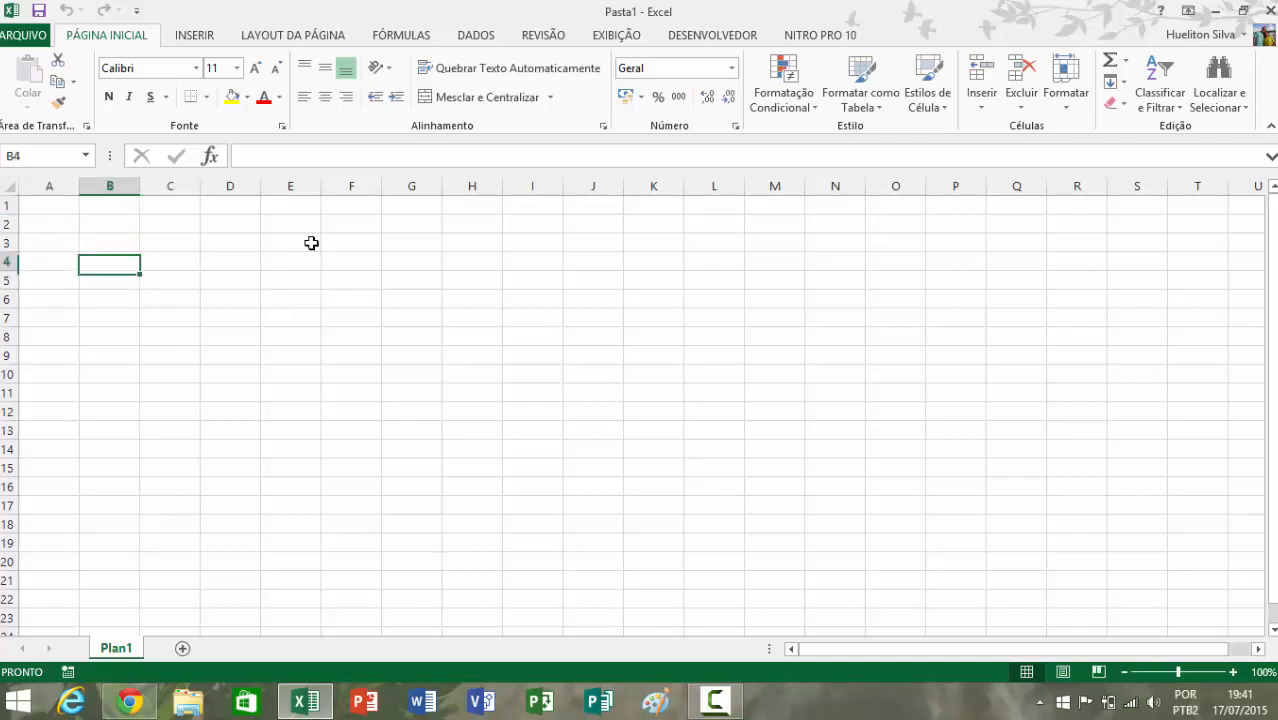
{"action": "key", "text": "Right"}
{"action": "key", "text": "Right"}
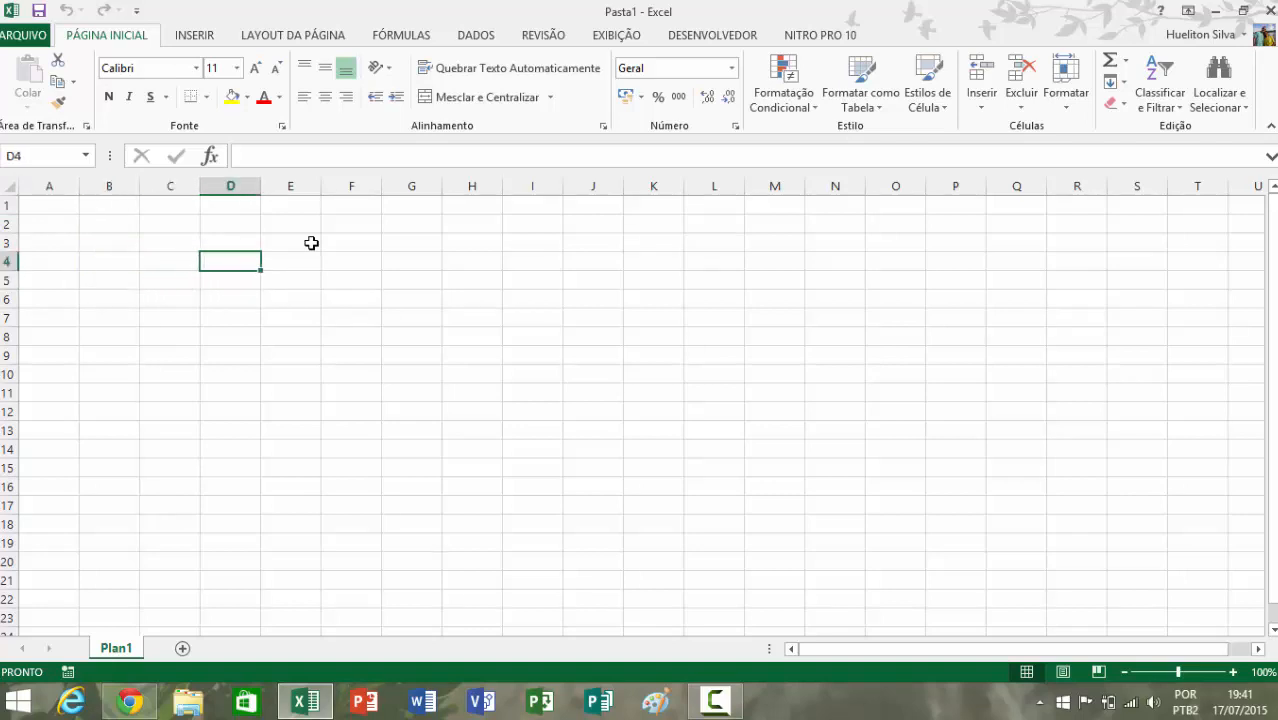
{"action": "key", "text": "Right"}
{"action": "key", "text": "Right"}
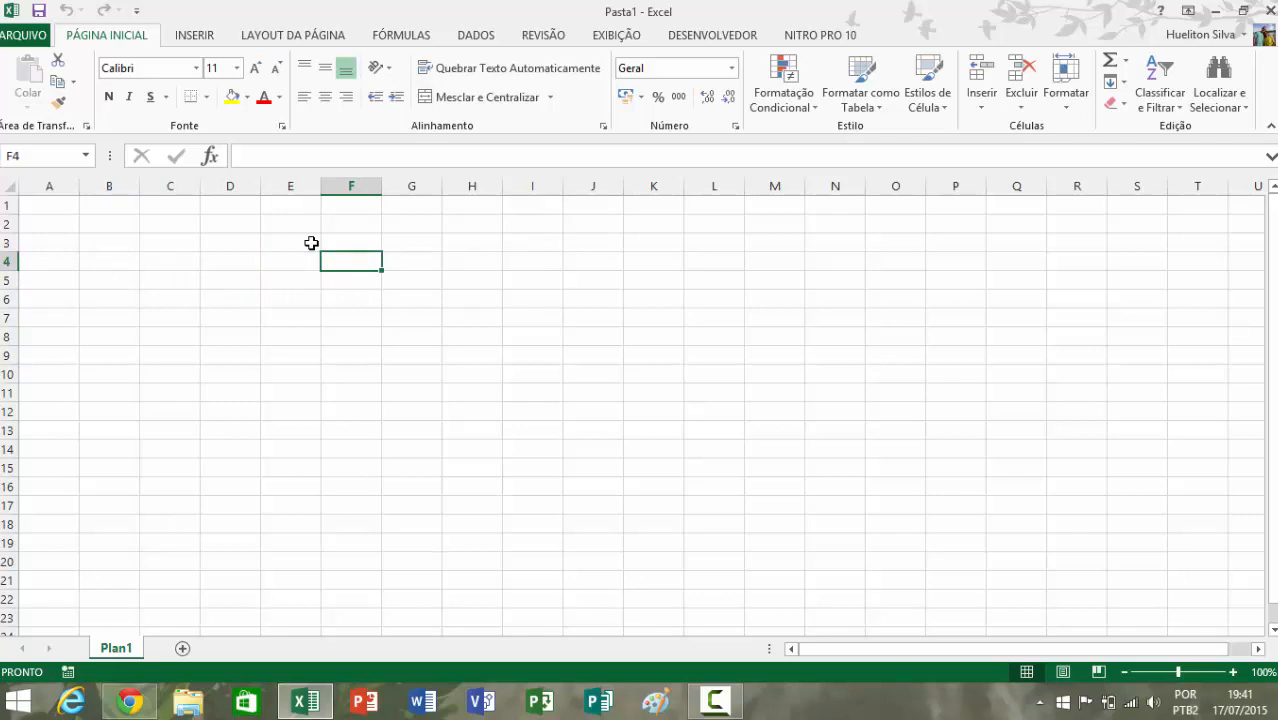
{"action": "key", "text": "Left"}
{"action": "key", "text": "Left"}
{"action": "key", "text": "Left"}
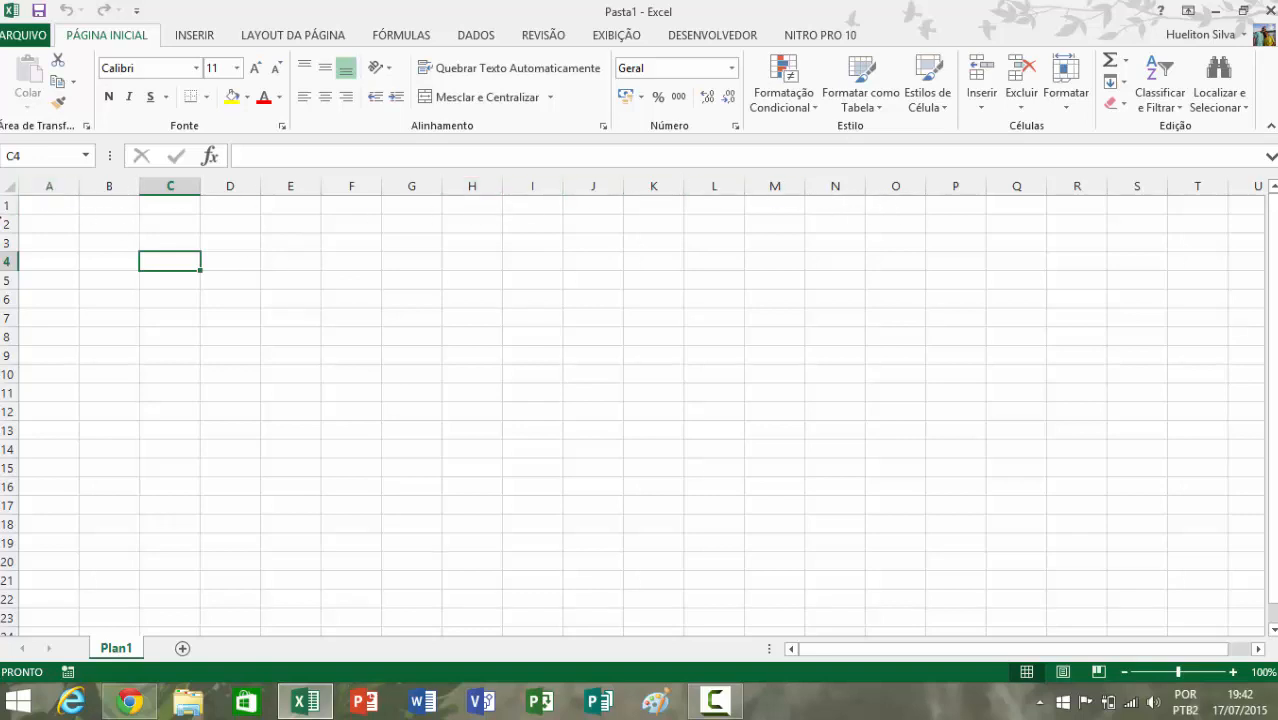
Select column C and row 3 alternately, select their intersection C3, and go on to cells D5 and E4
{"action": "left_click", "coordinate": [181, 179]}
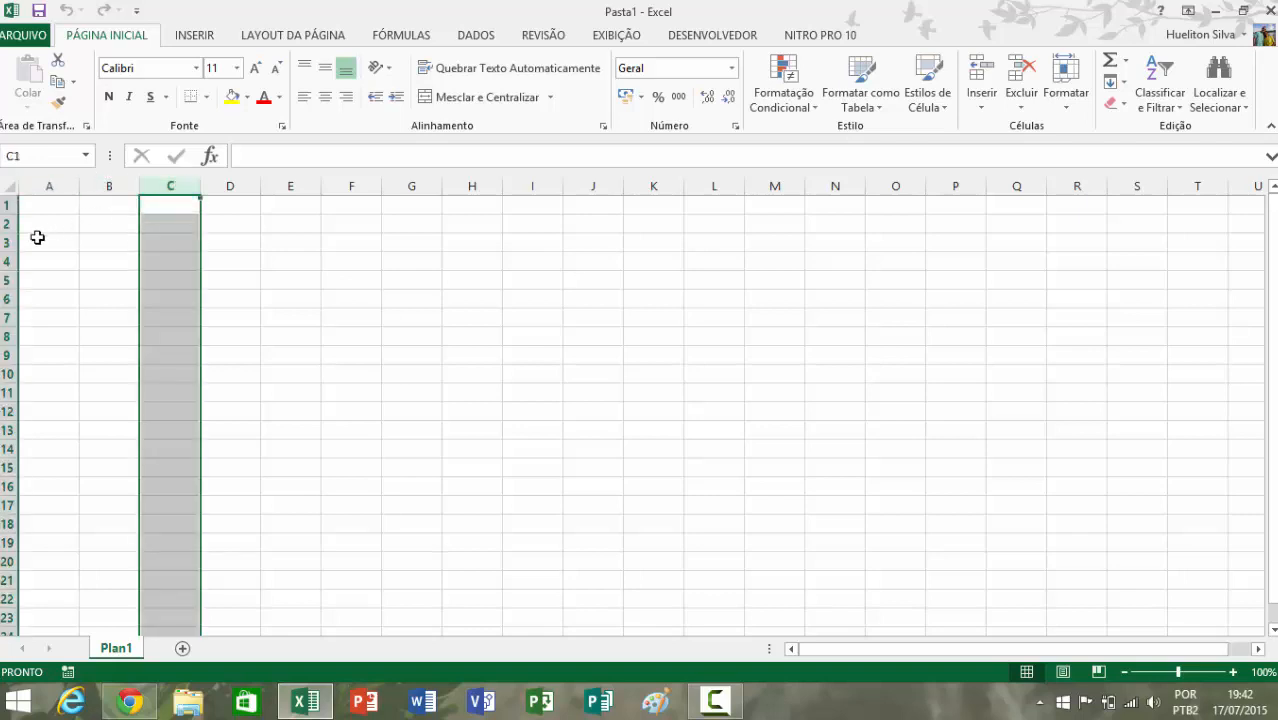
{"action": "left_click", "coordinate": [9, 242]}
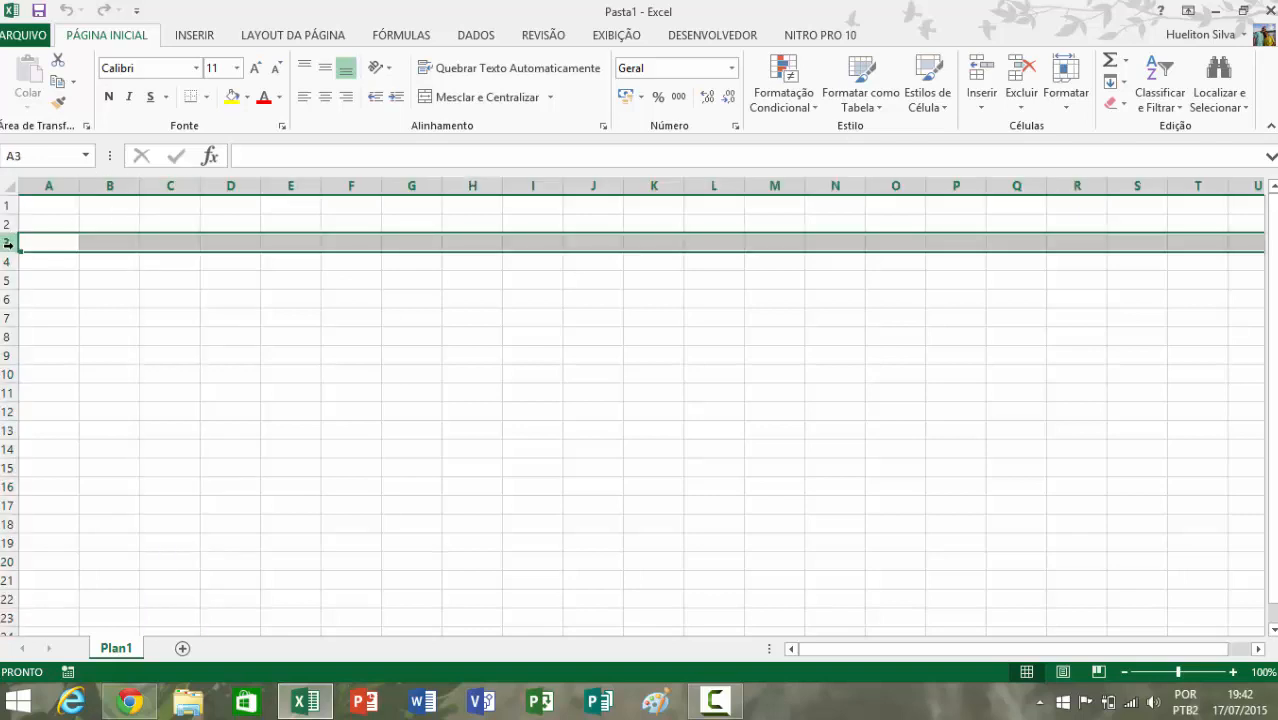
{"action": "left_click", "coordinate": [171, 186]}
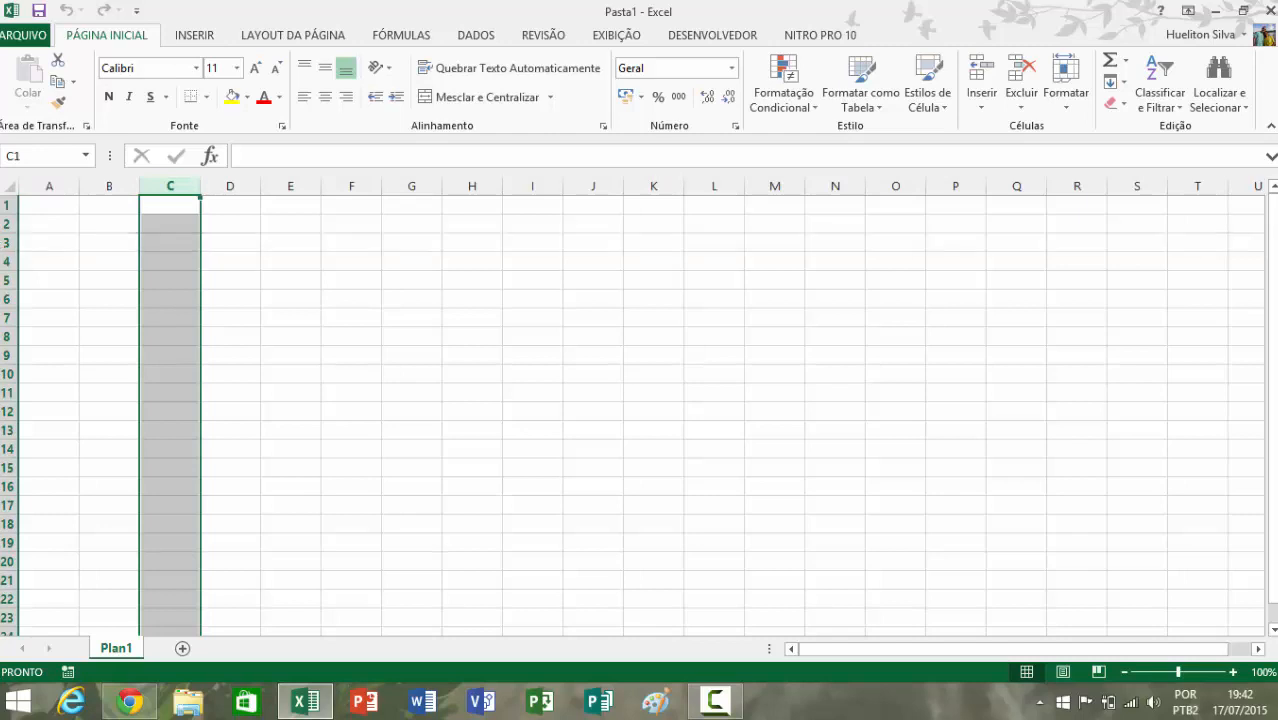
{"action": "left_click", "coordinate": [5, 243]}
{"action": "left_click", "coordinate": [160, 239]}
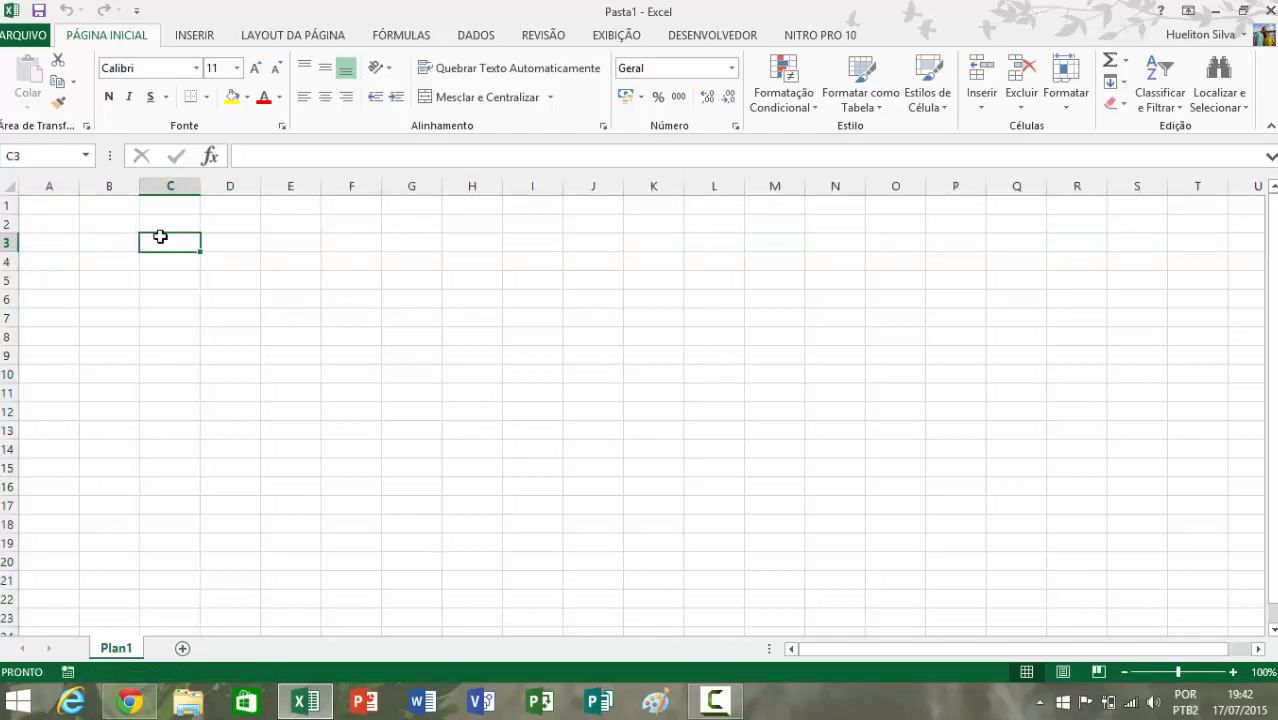
{"action": "left_click", "coordinate": [236, 282]}
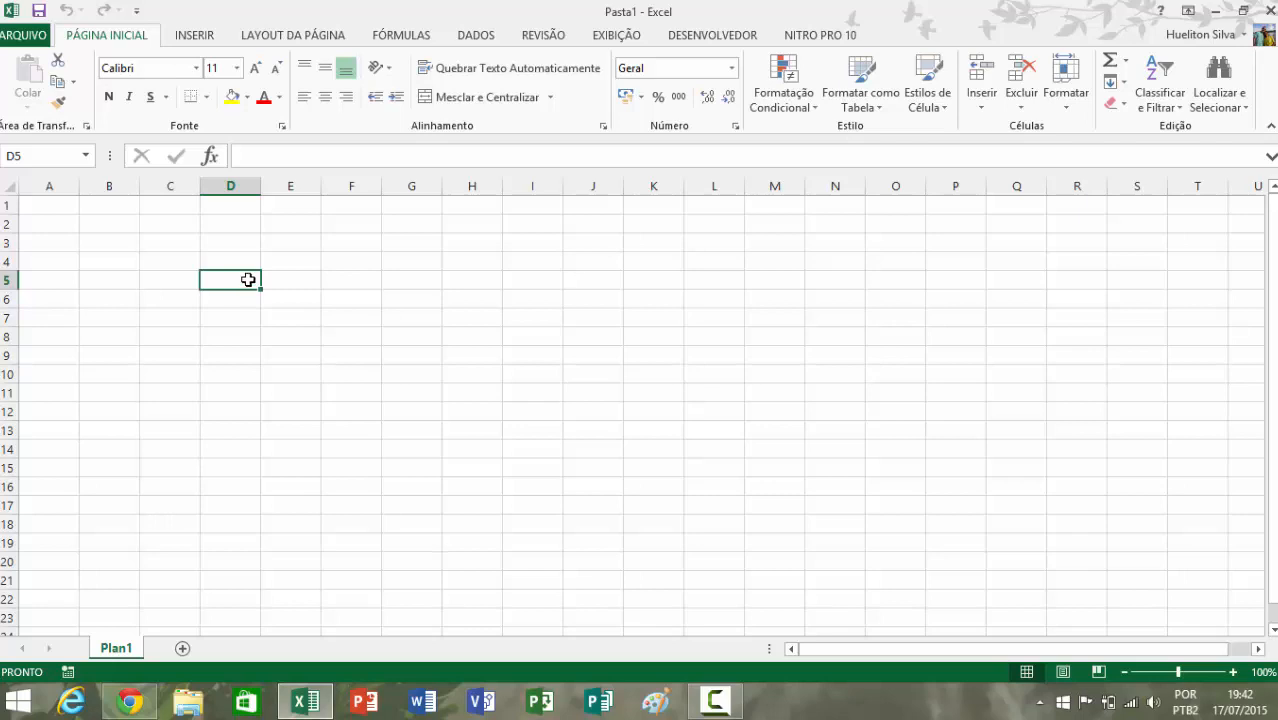
{"action": "left_click", "coordinate": [292, 262]}
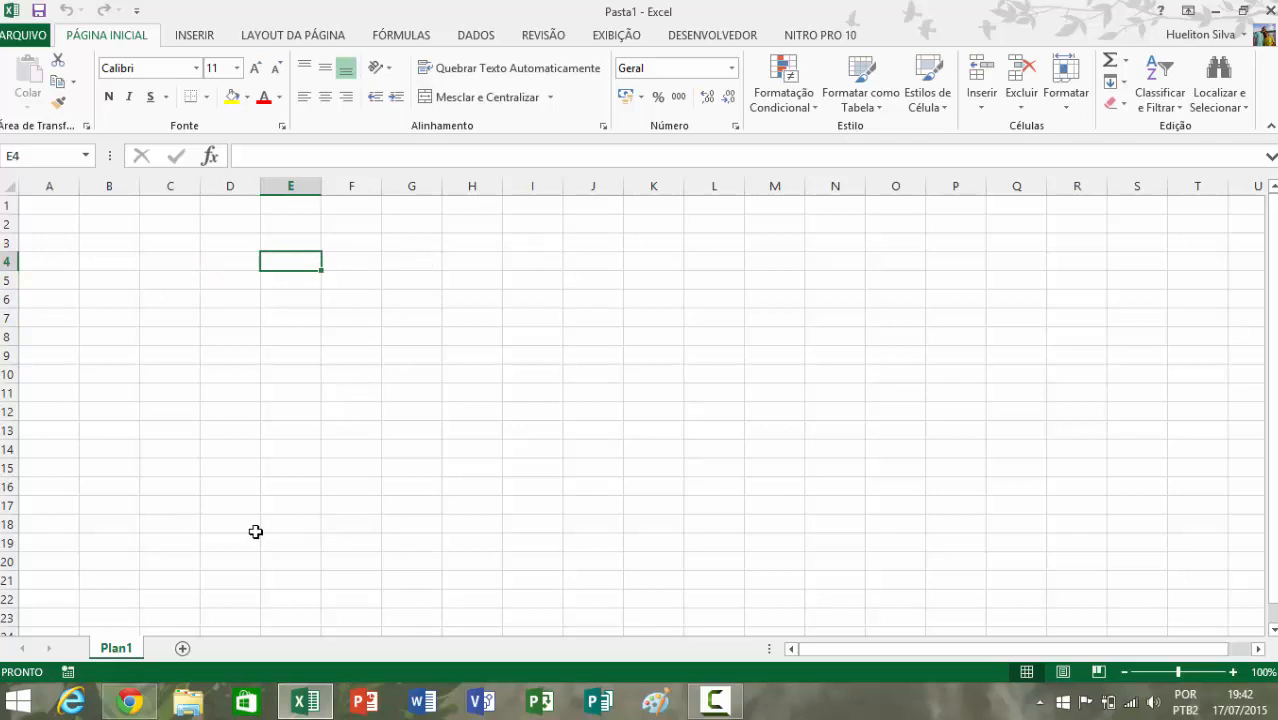
Add two new worksheets, Plan2 and Plan3, to the workbook
{"action": "left_click", "coordinate": [182, 648]}
{"action": "left_click", "coordinate": [235, 649]}
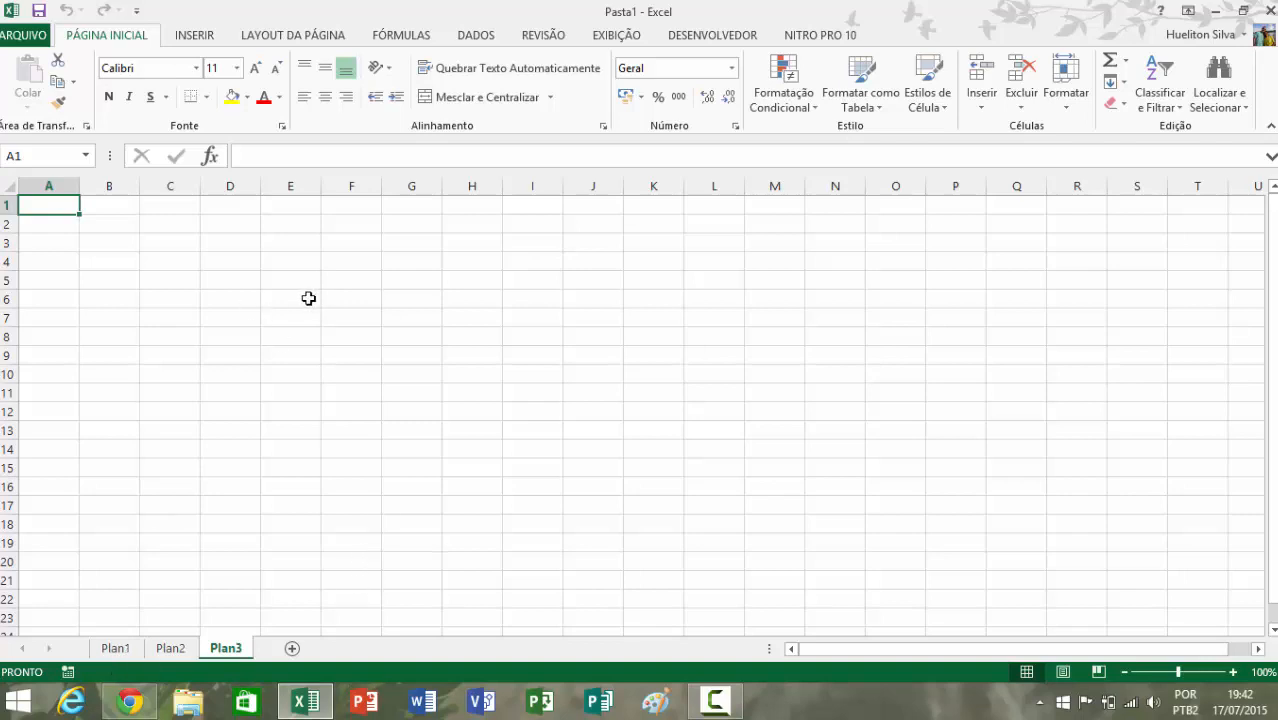
Enter the title "Controle de Notas Escolares" in cell E1 of Plan3
{"action": "left_click", "coordinate": [287, 207]}
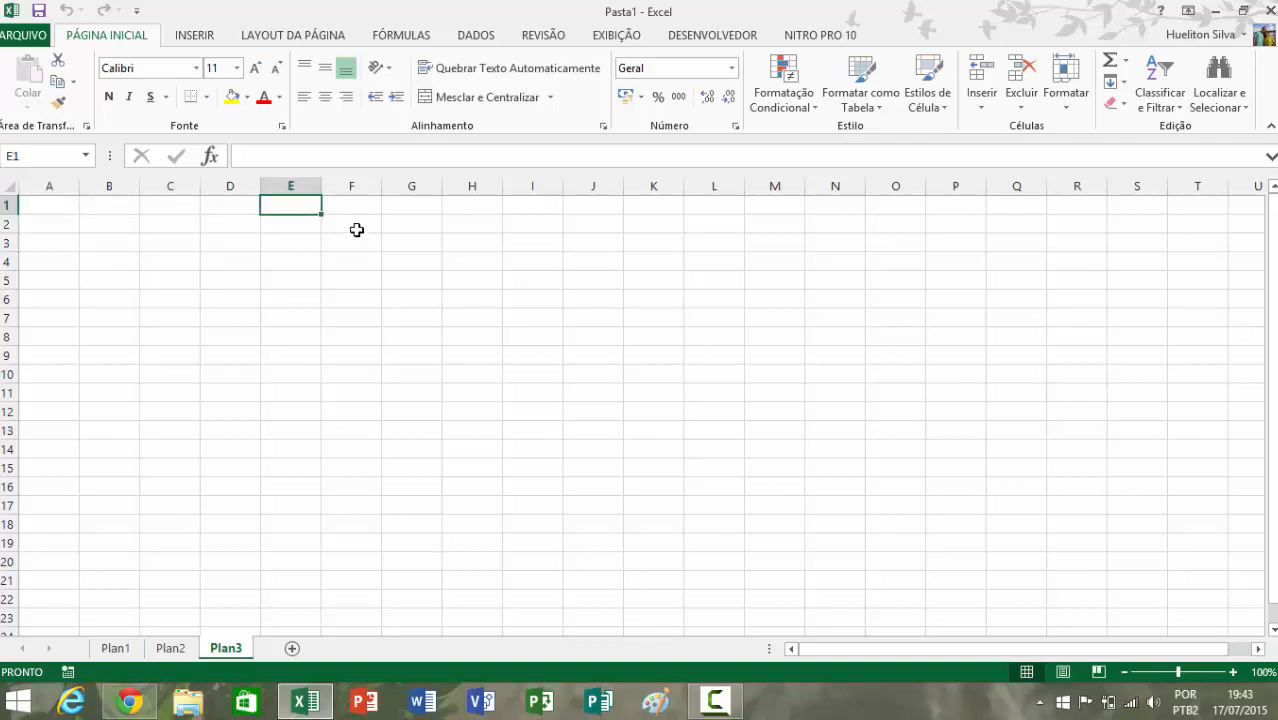
{"action": "type", "text": "Controle "}
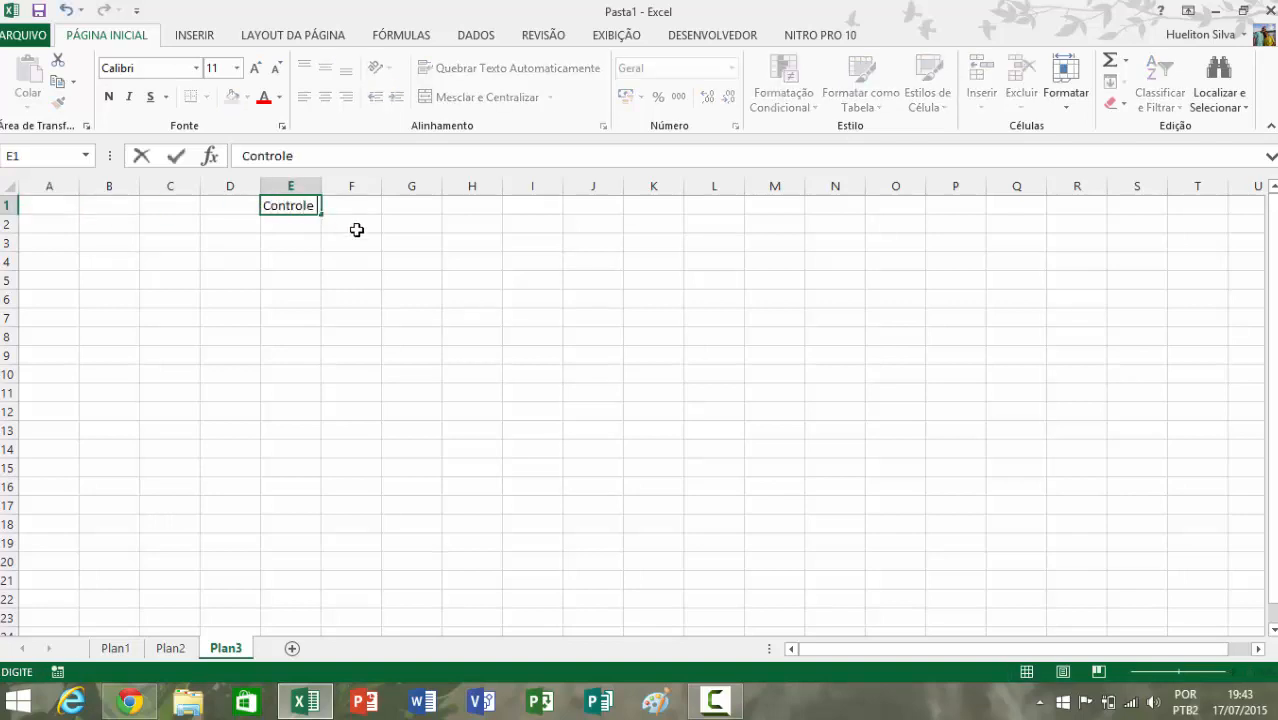
{"action": "type", "text": "de Notas"}
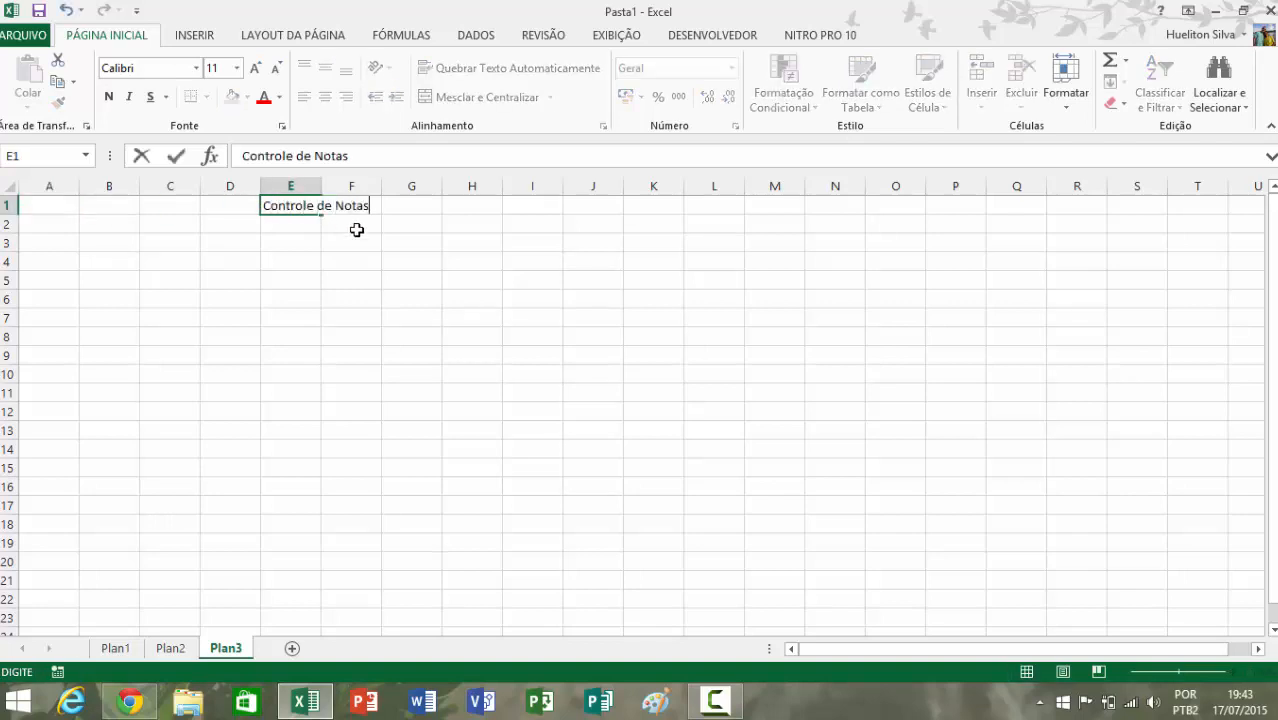
{"action": "type", "text": " Eswcolare"}
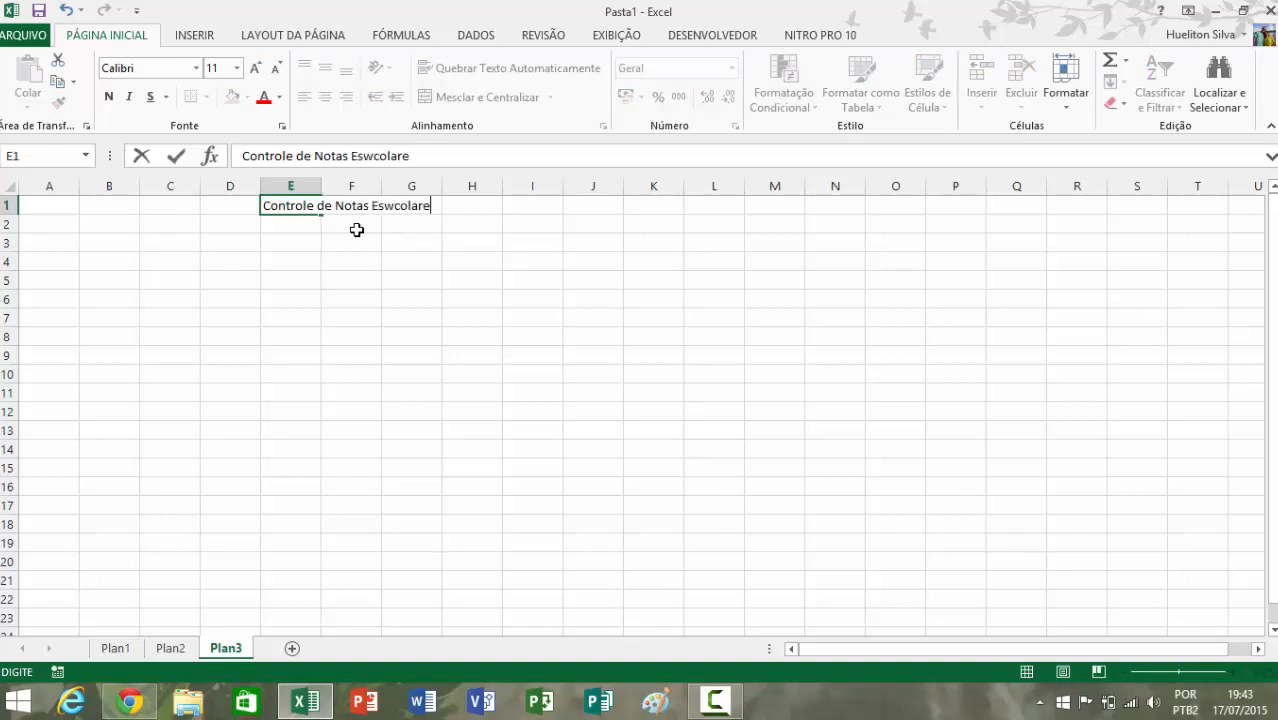
{"action": "key", "text": "BackSpace"}
{"action": "key", "text": "BackSpace"}
{"action": "key", "text": "BackSpace"}
{"action": "key", "text": "BackSpace"}
{"action": "key", "text": "BackSpace"}
{"action": "key", "text": "BackSpace"}
{"action": "key", "text": "BackSpace"}
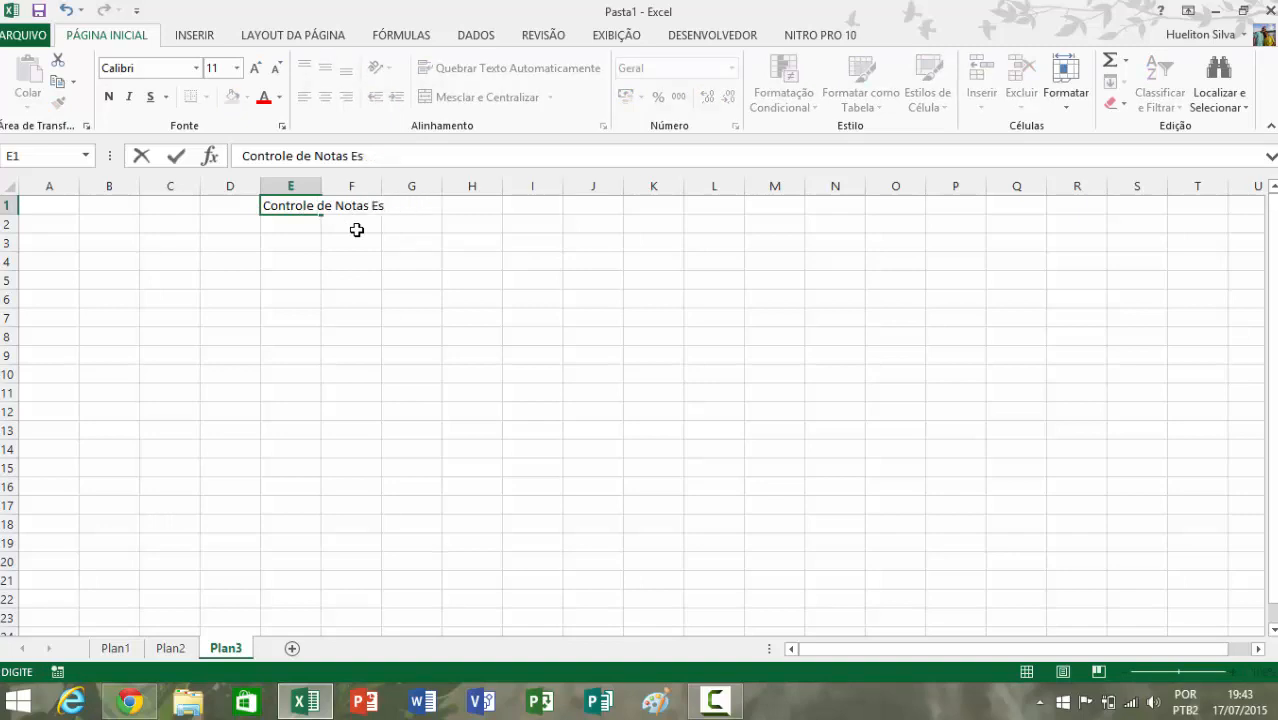
{"action": "type", "text": "colares"}
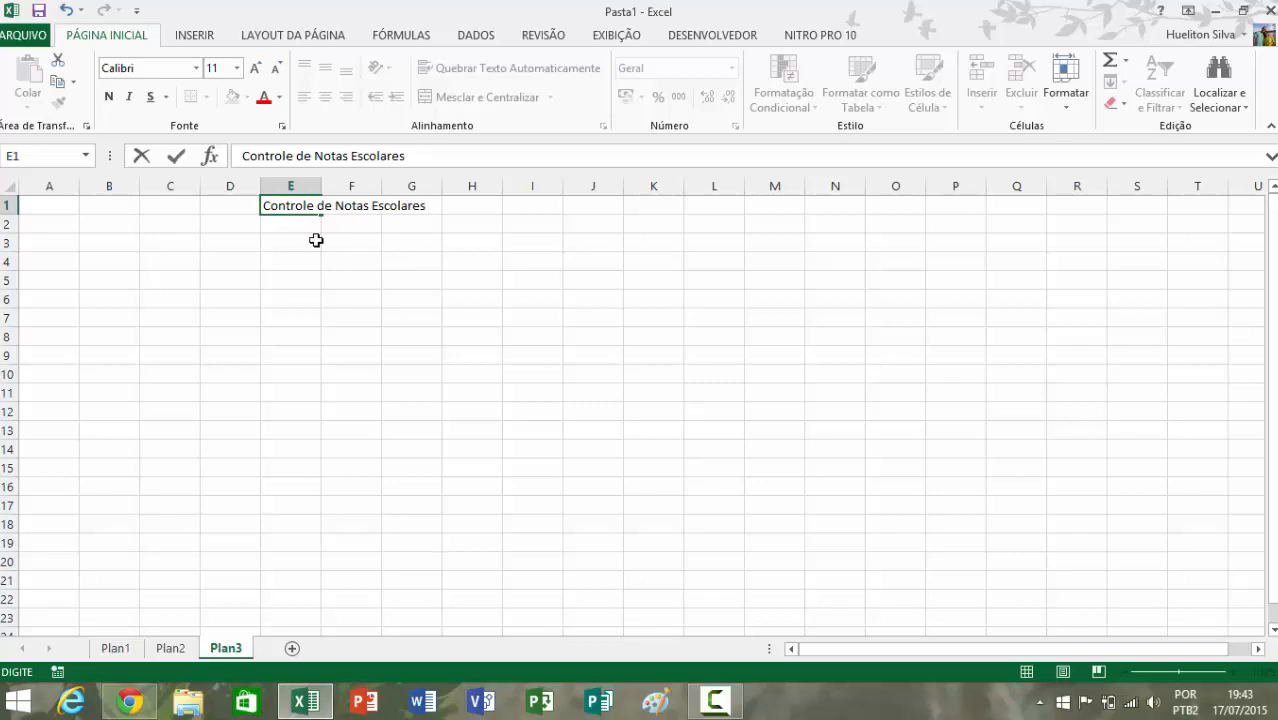
{"action": "left_click", "coordinate": [315, 240]}
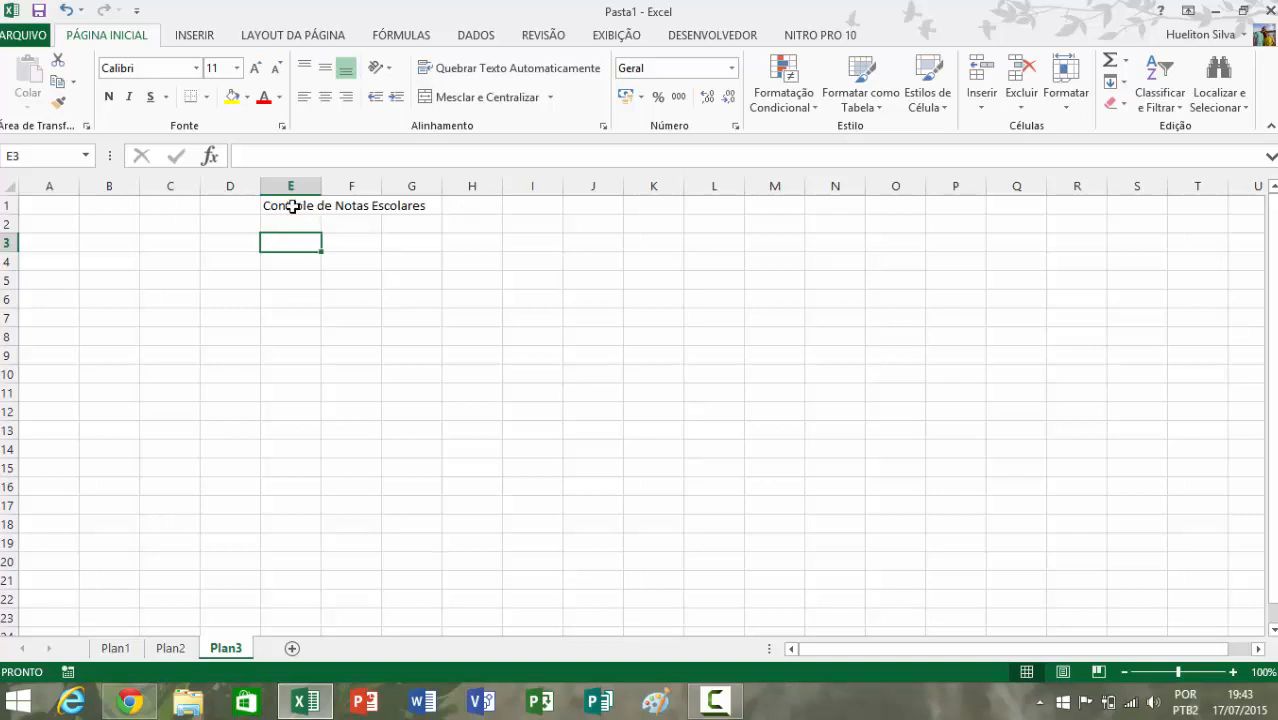
Merge and center the title across A1:H1 and set its font size to 18
{"action": "left_click_drag", "start_coordinate": [52, 205], "coordinate": [491, 203]}
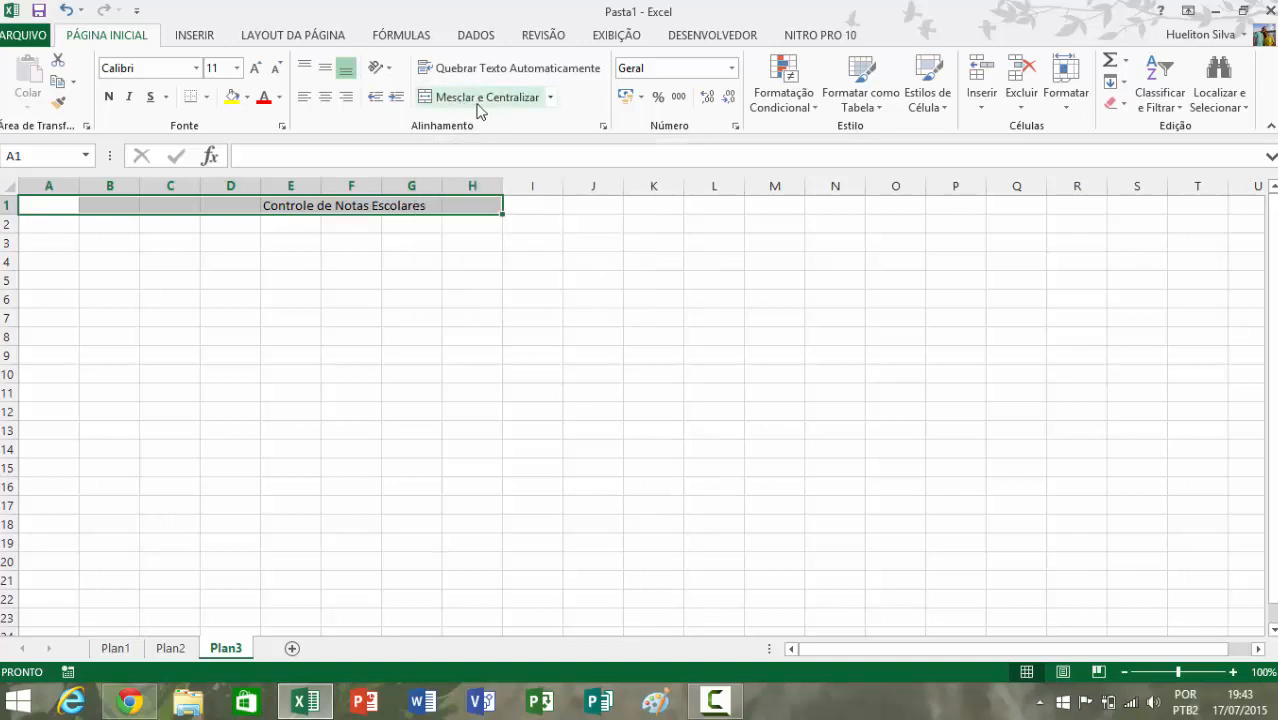
{"action": "left_click", "coordinate": [482, 99]}
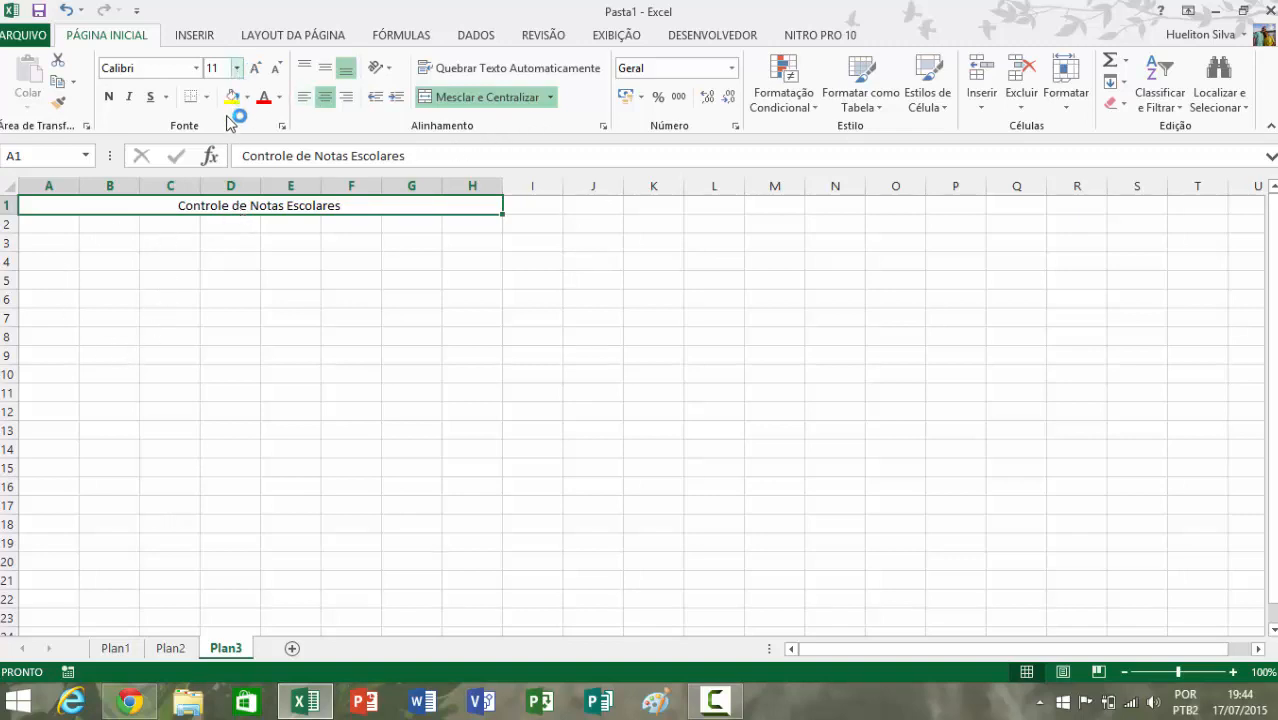
{"action": "left_click", "coordinate": [237, 68]}
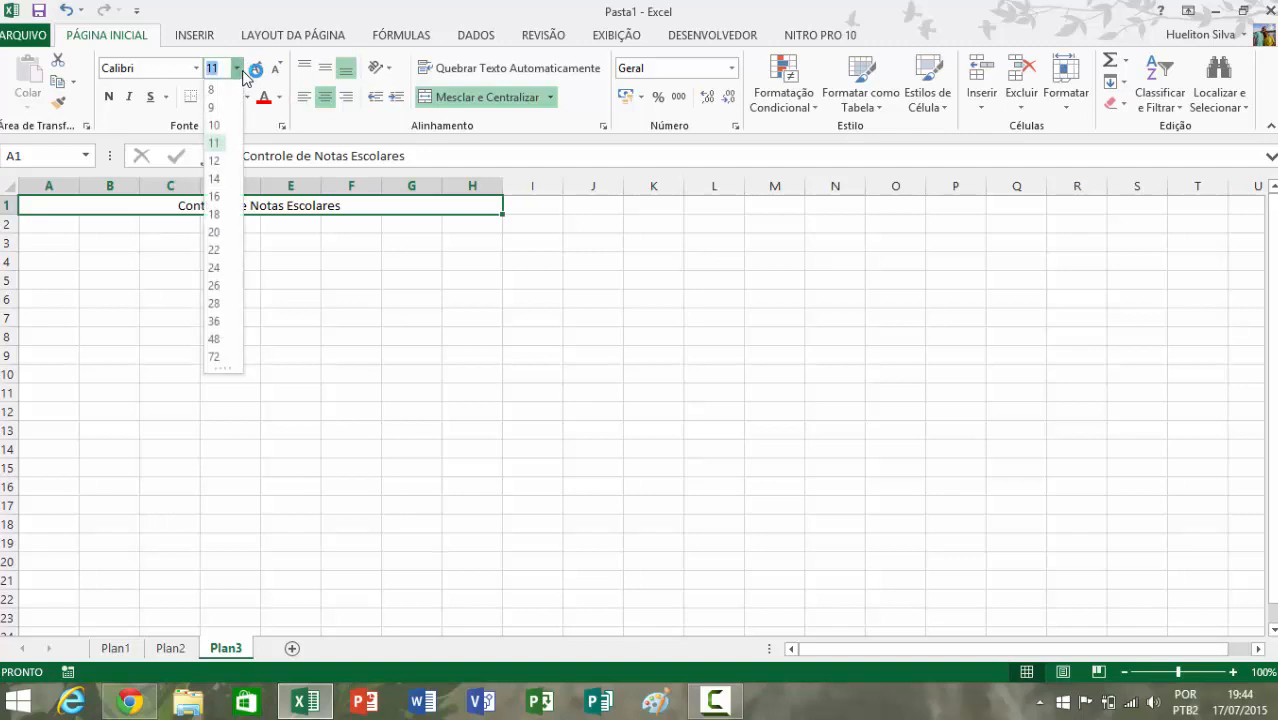
{"action": "left_click", "coordinate": [222, 215]}
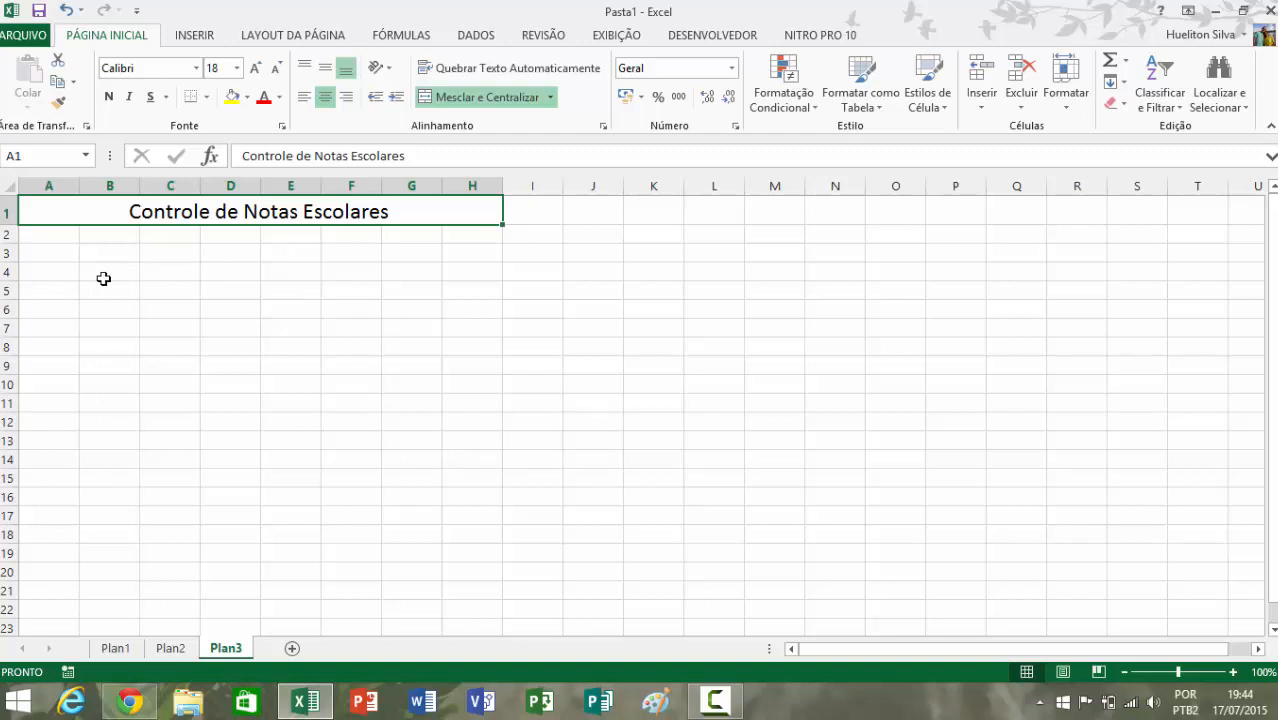
Enter the column headers Aluno, 1º, 2º, 3º and 4º in cells A4 through E4
{"action": "left_click", "coordinate": [54, 273]}
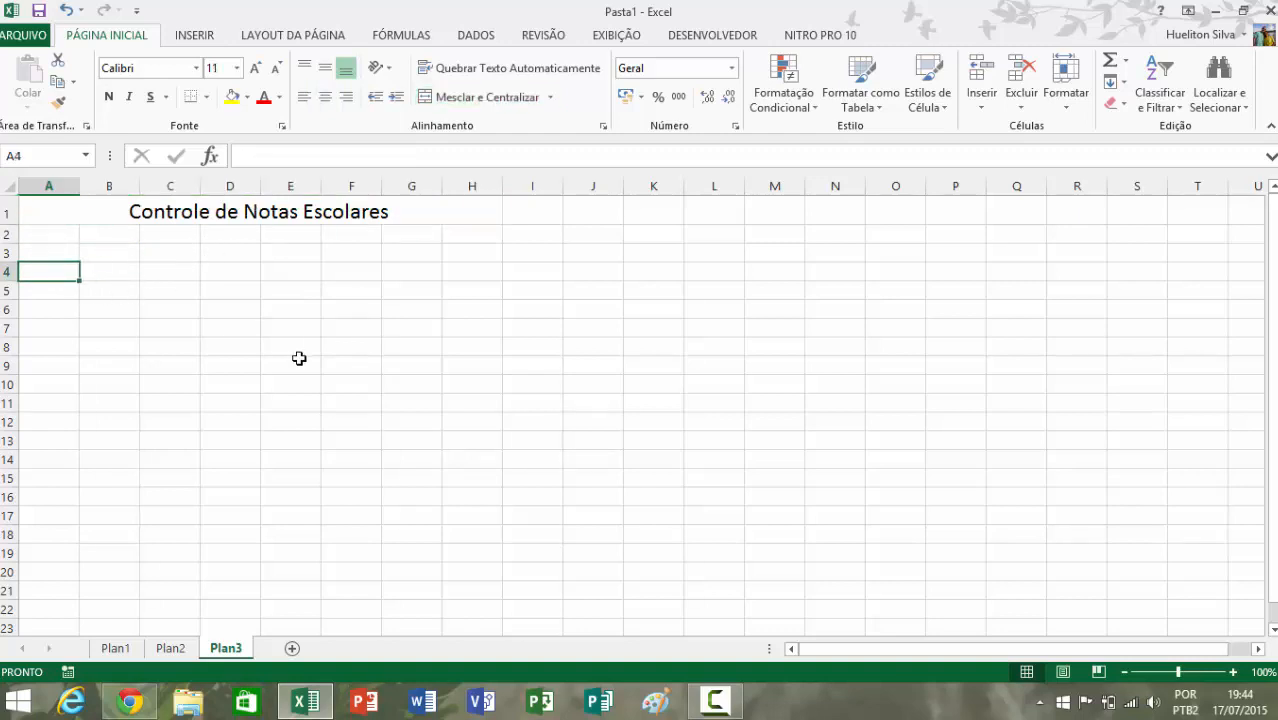
{"action": "type", "text": "Aluno"}
{"action": "key", "text": "Tab"}
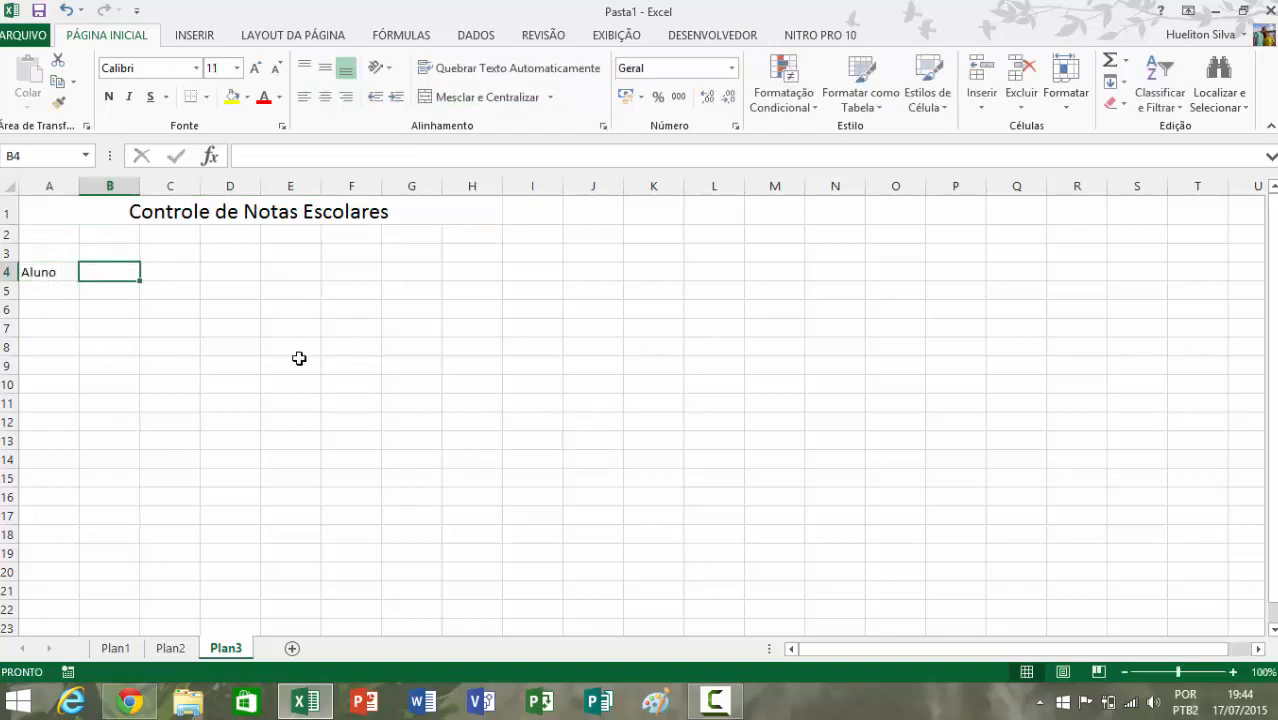
{"action": "type", "text": "1º"}
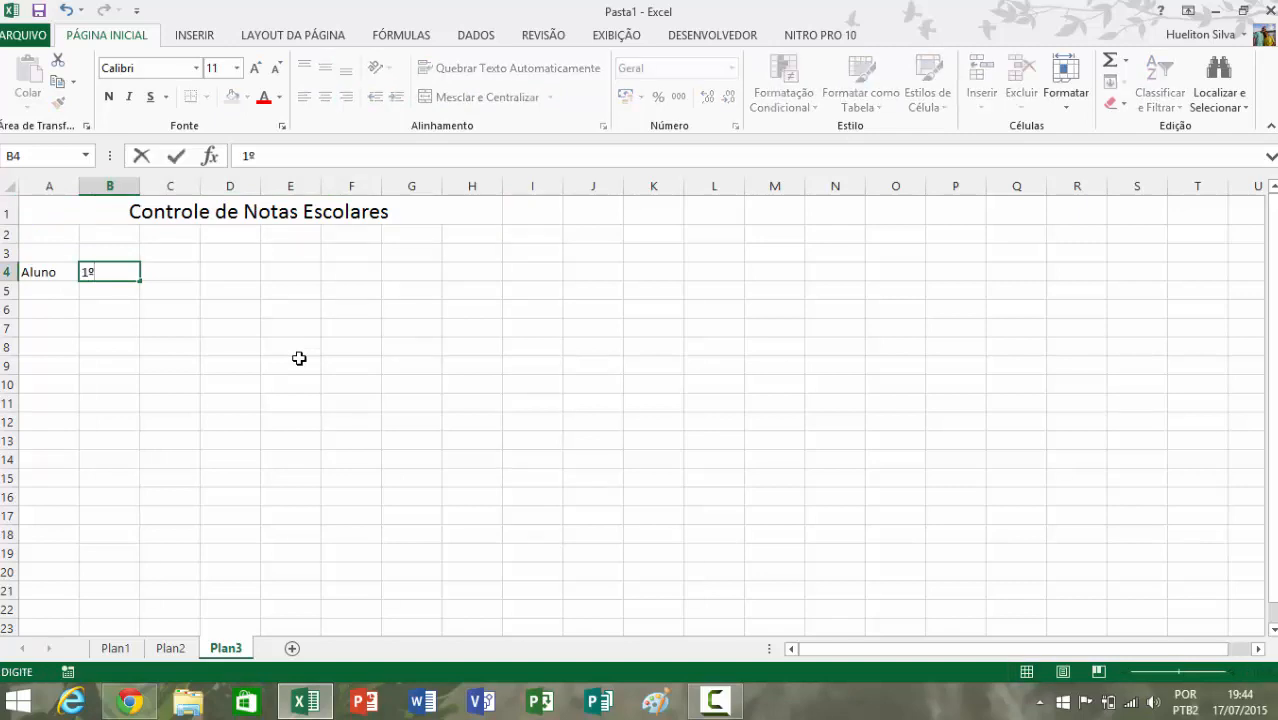
{"action": "left_click", "coordinate": [166, 277]}
{"action": "type", "text": "2º"}
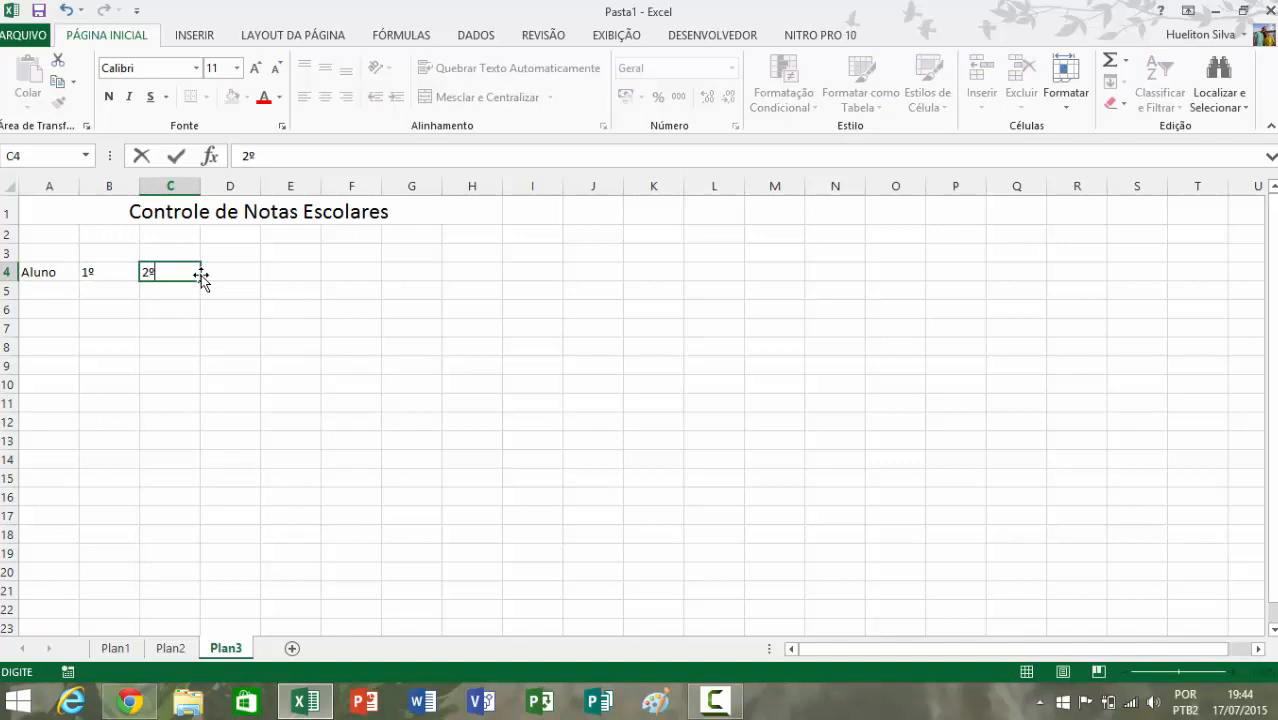
{"action": "key", "text": "Tab"}
{"action": "type", "text": "3º"}
{"action": "key", "text": "Tab"}
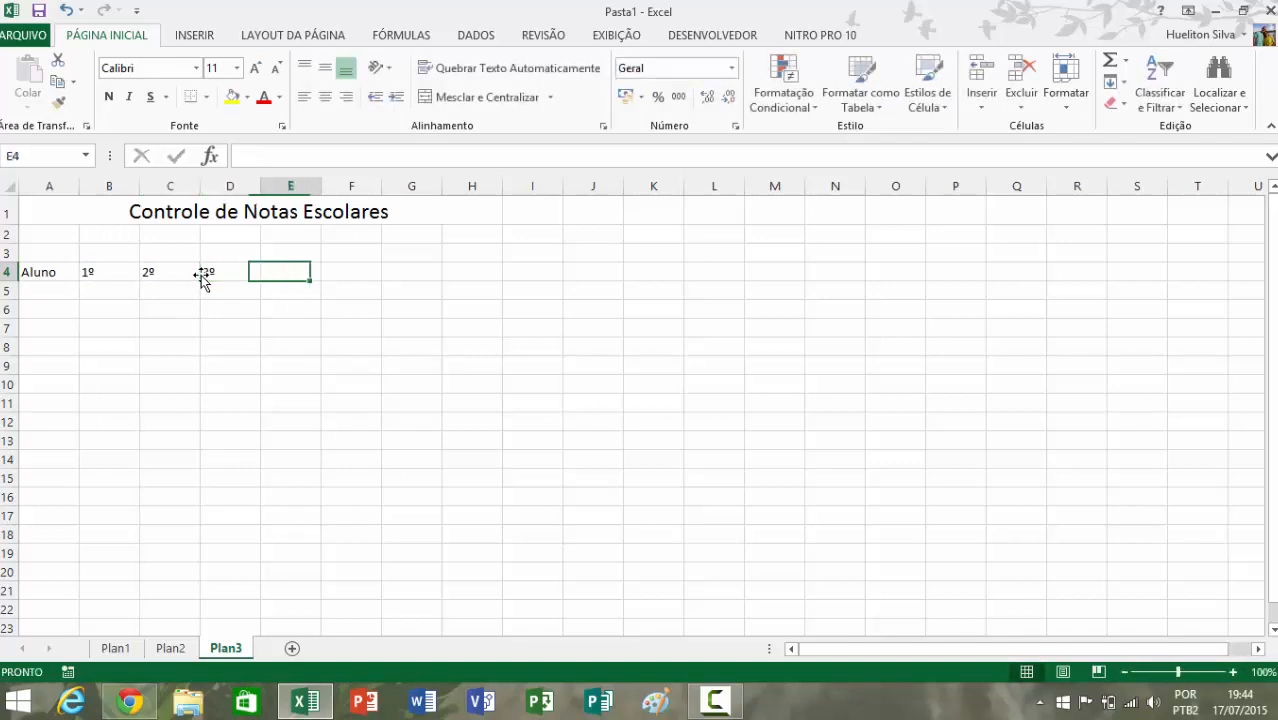
{"action": "type", "text": "4º"}
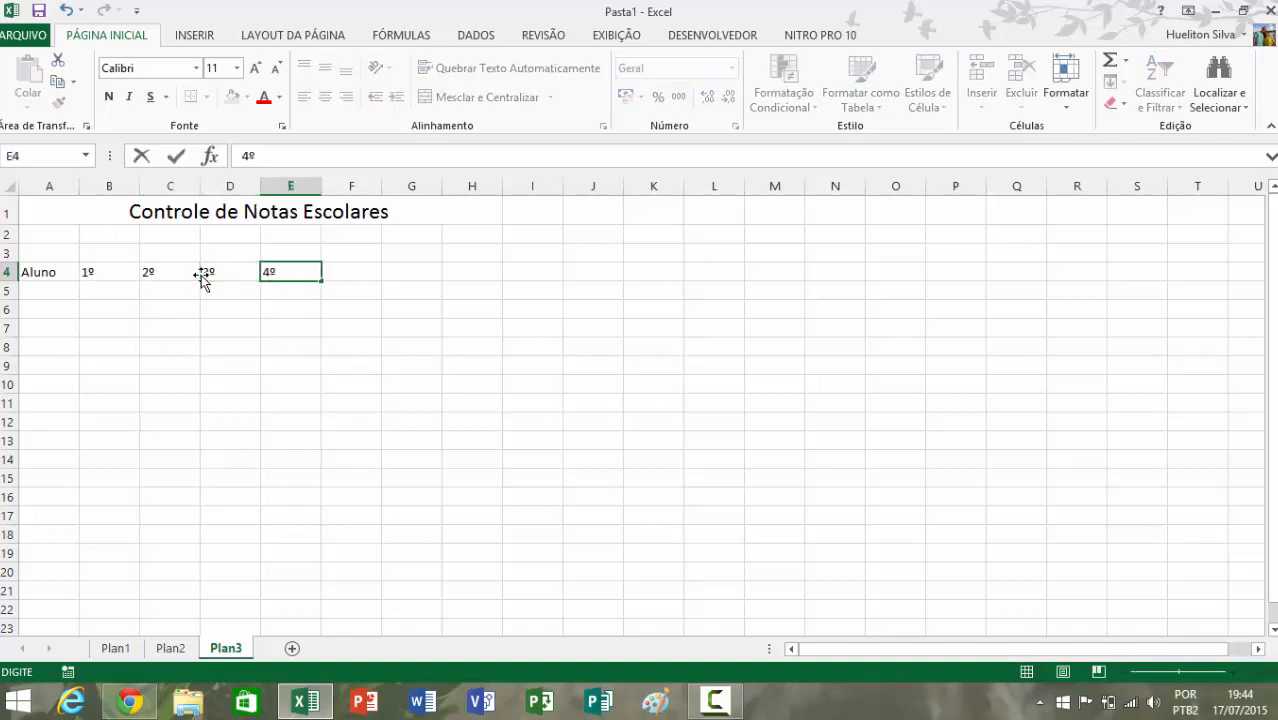
{"action": "key", "text": "Tab"}
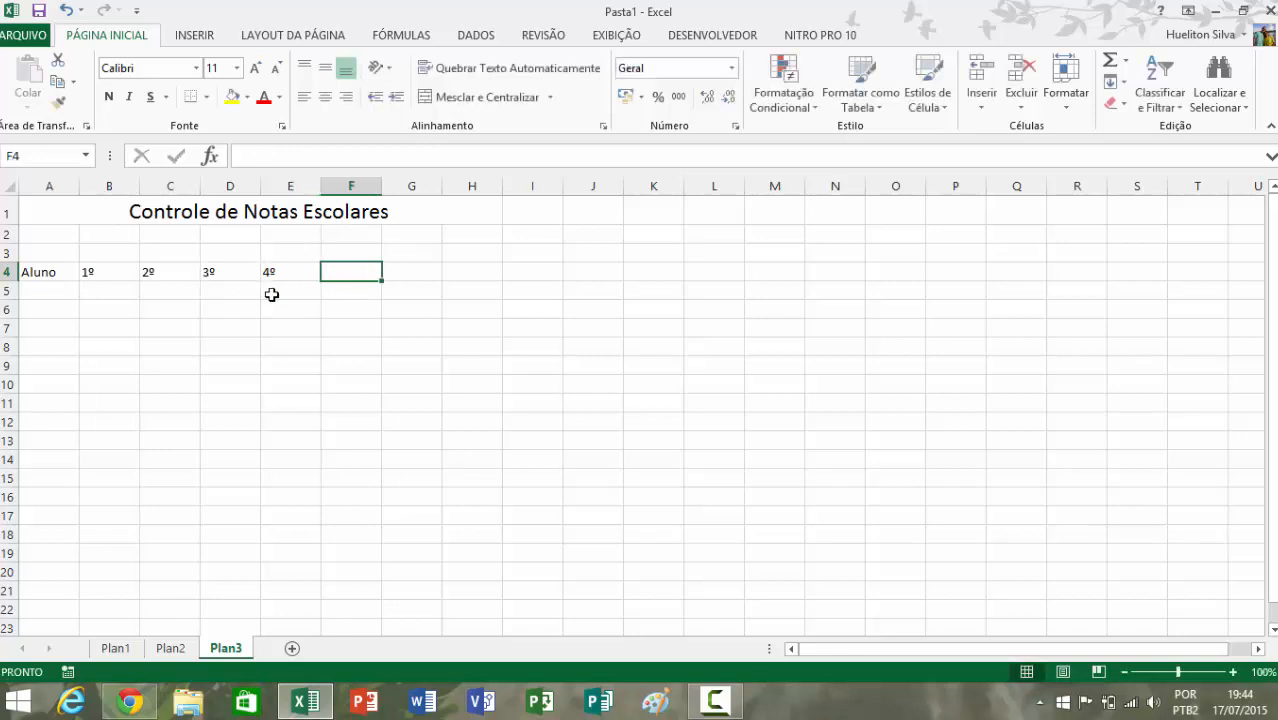
{"action": "left_click", "coordinate": [174, 309]}
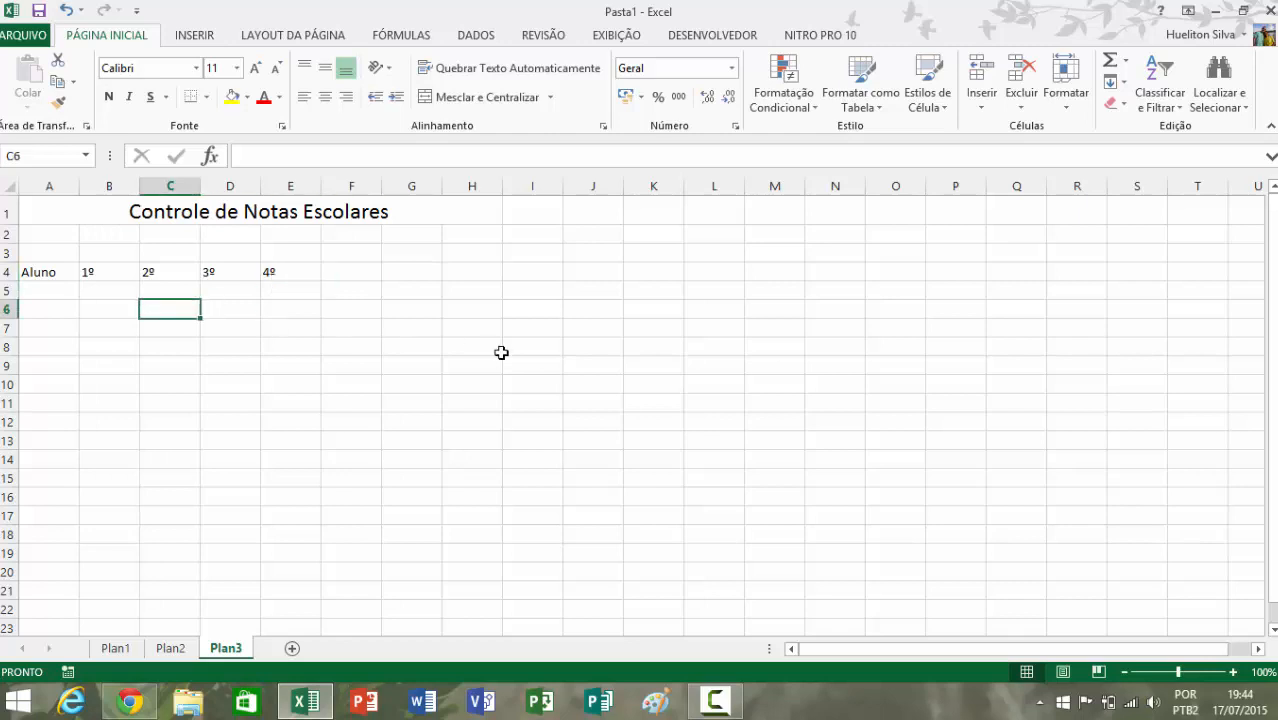
{"action": "type", "text": "1"}
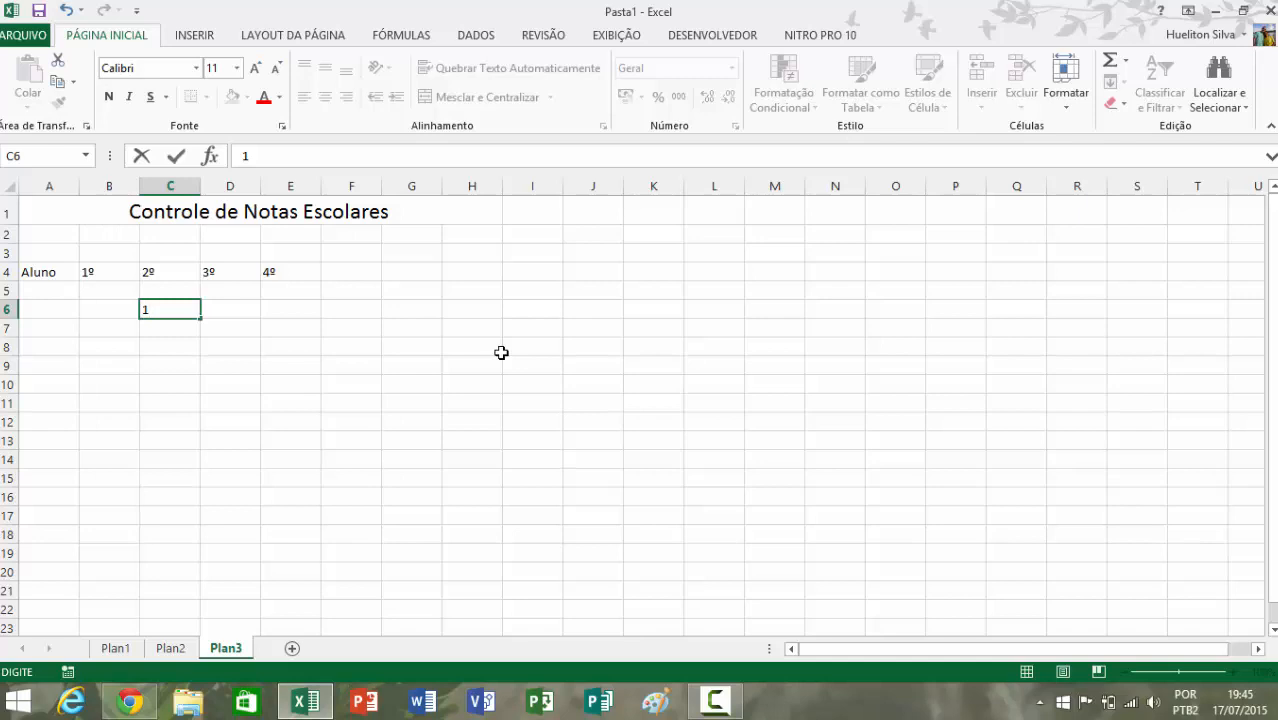
{"action": "type", "text": "º"}
{"action": "key", "text": "BackSpace"}
{"action": "key", "text": "BackSpace"}
{"action": "left_click", "coordinate": [350, 345]}
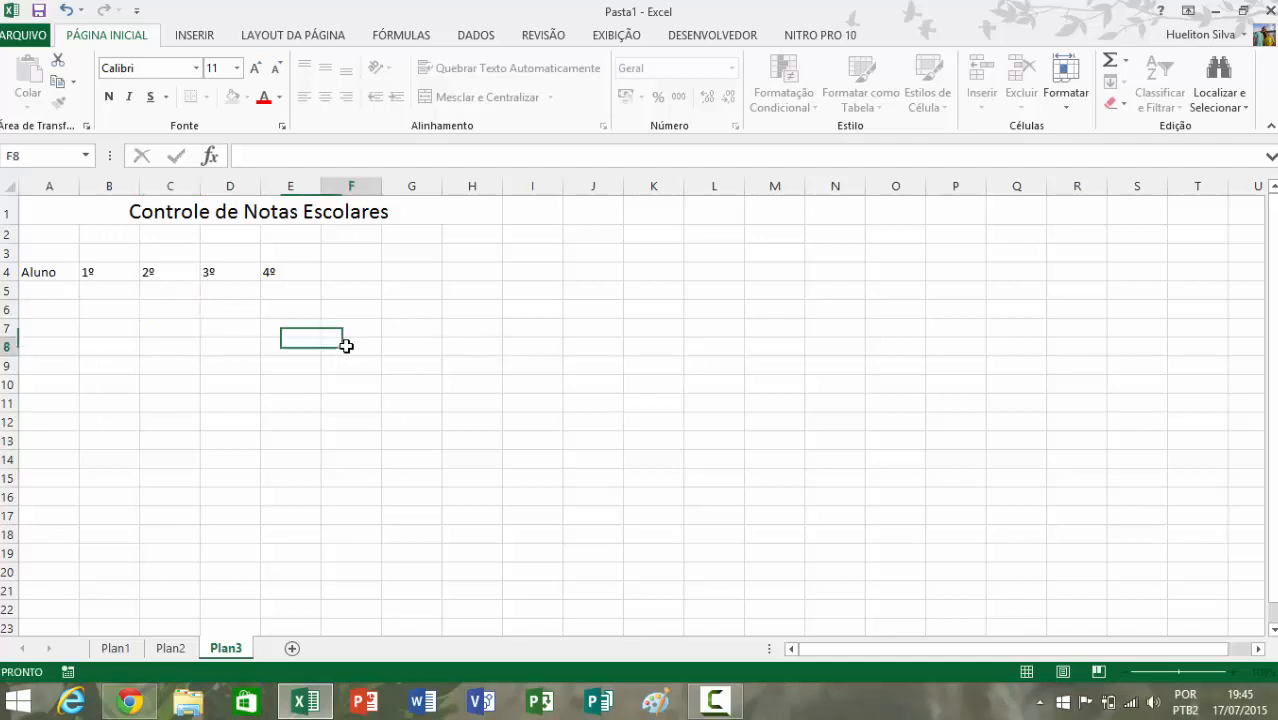
Add the header Média in cell F4 and the heading Bimestres in cell C3
{"action": "left_click", "coordinate": [348, 274]}
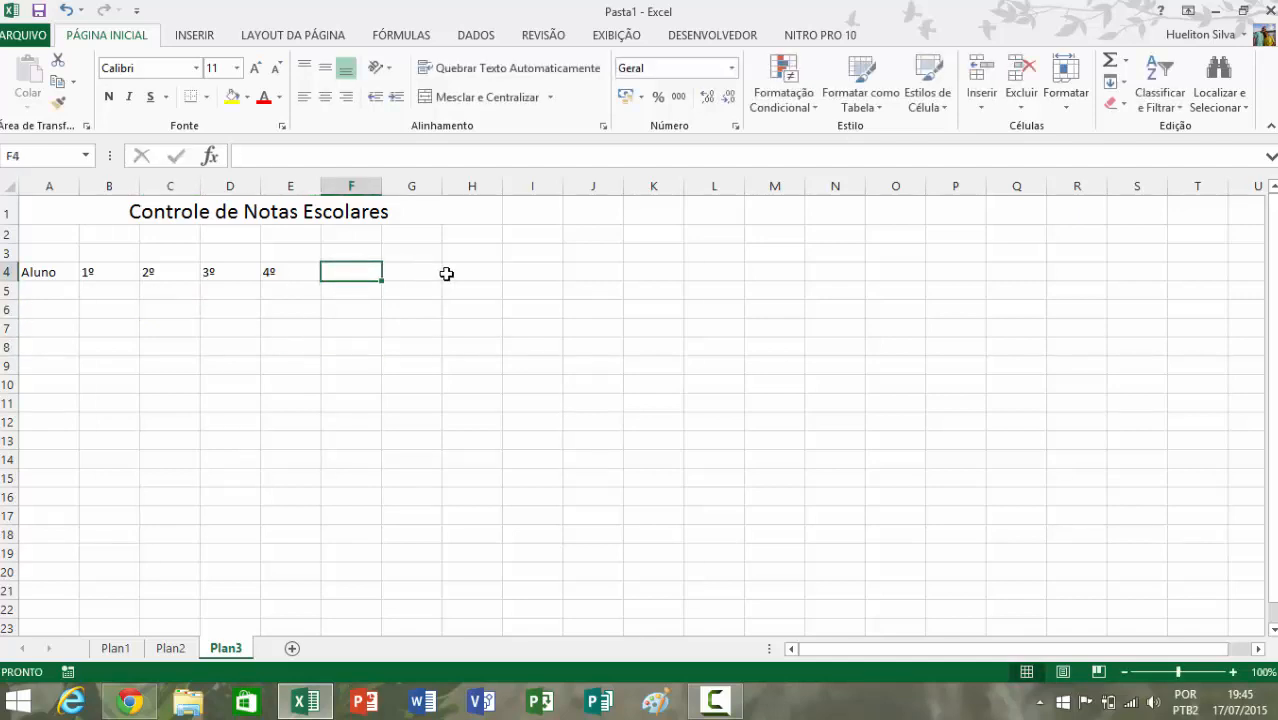
{"action": "type", "text": "Média"}
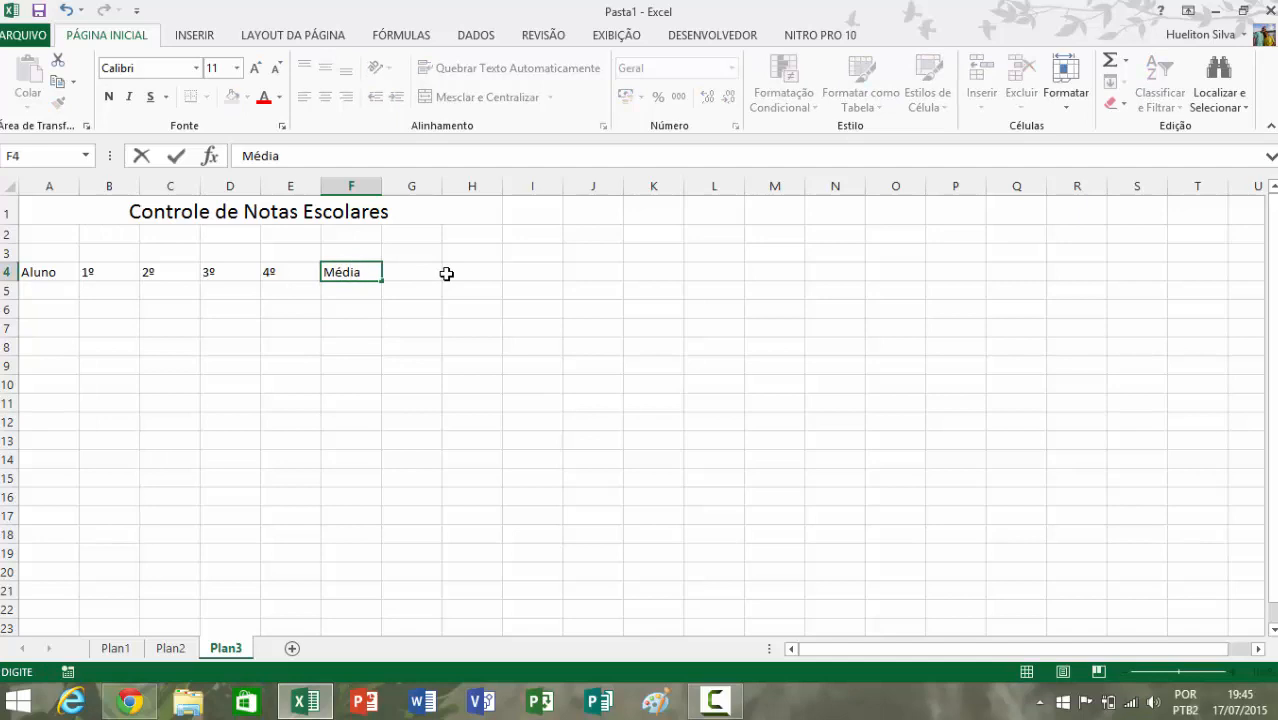
{"action": "left_click", "coordinate": [177, 250]}
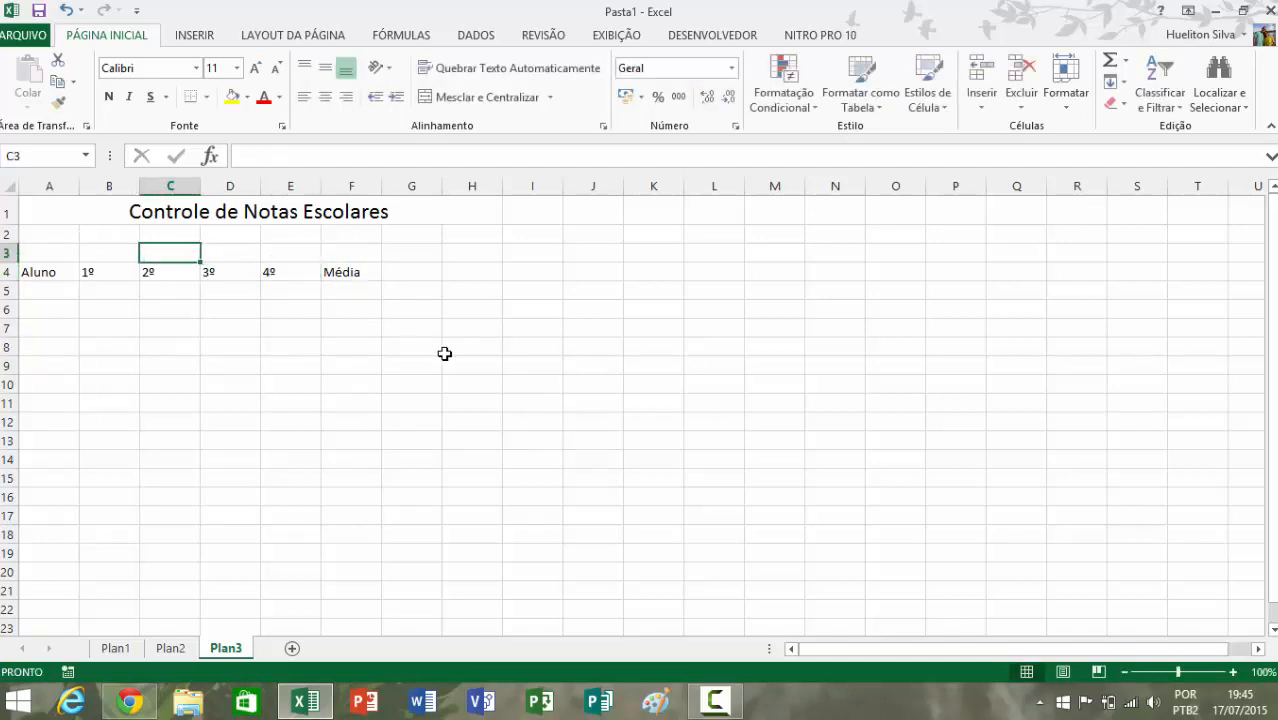
{"action": "type", "text": "Bio"}
{"action": "key", "text": "BackSpace"}
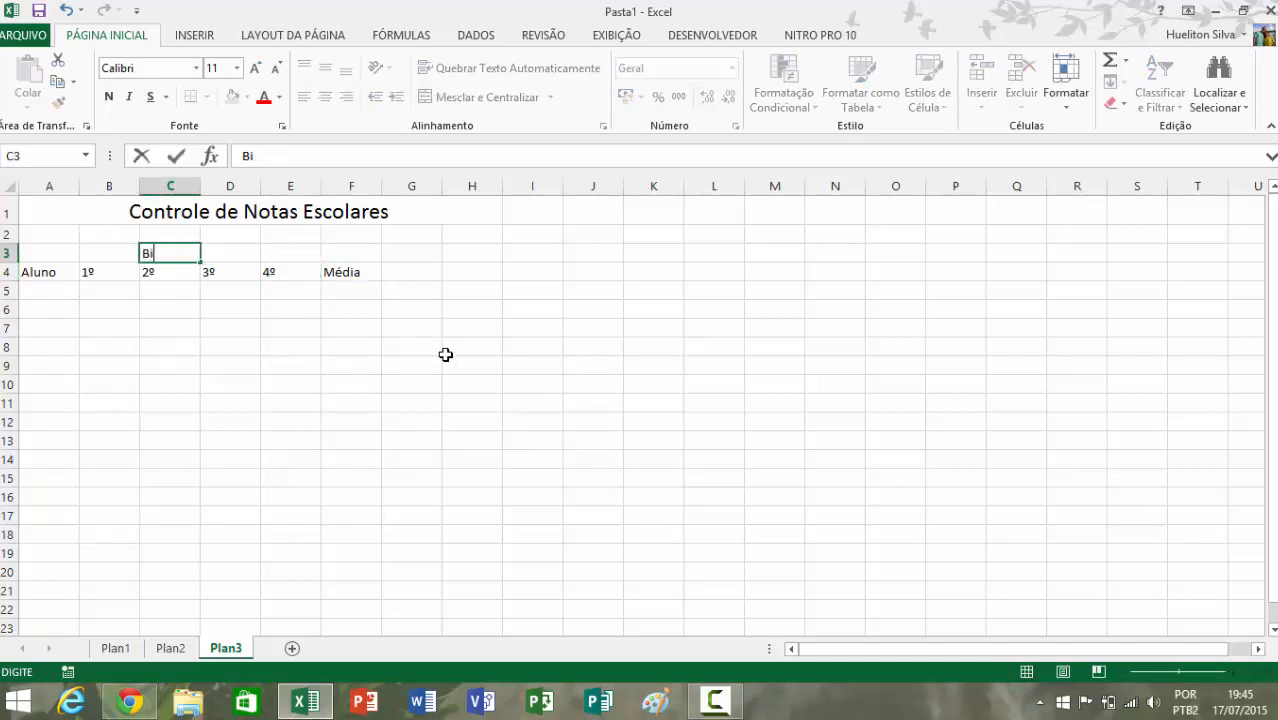
{"action": "type", "text": "mestres"}
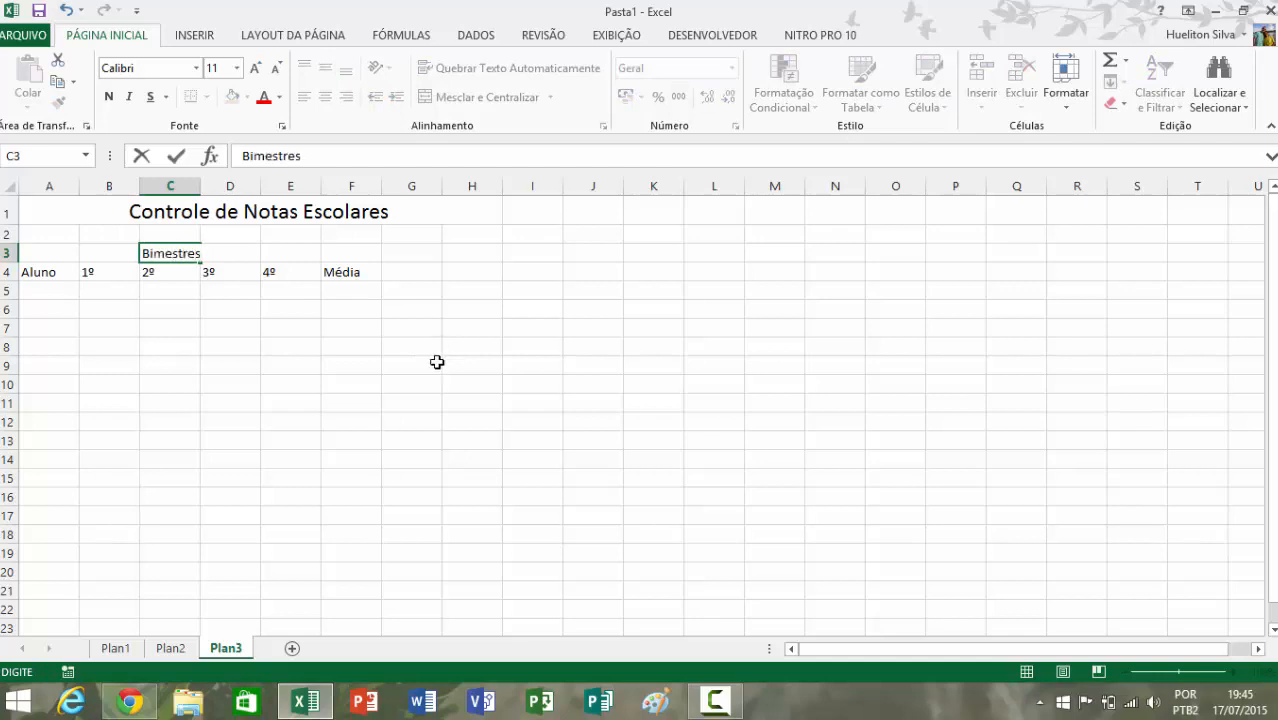
{"action": "left_click", "coordinate": [236, 344]}
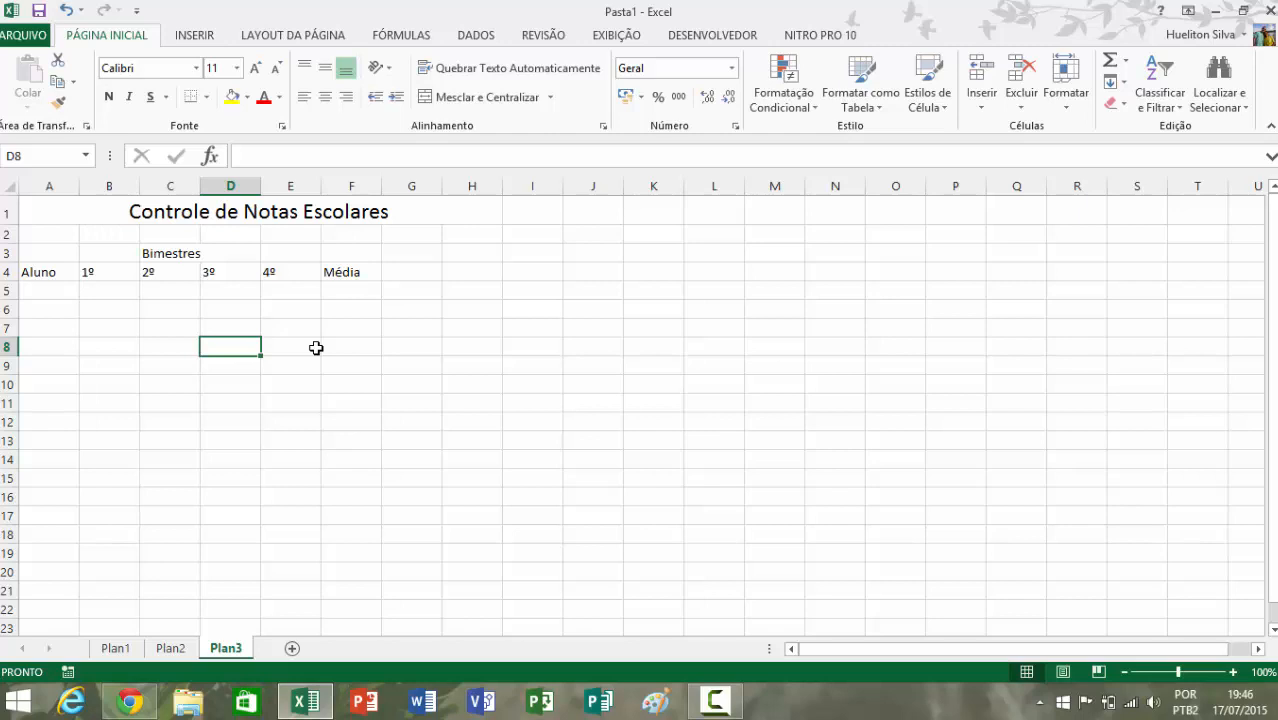
Set the font size of the header cells A3:F4 to 16
{"action": "left_click", "coordinate": [147, 254]}
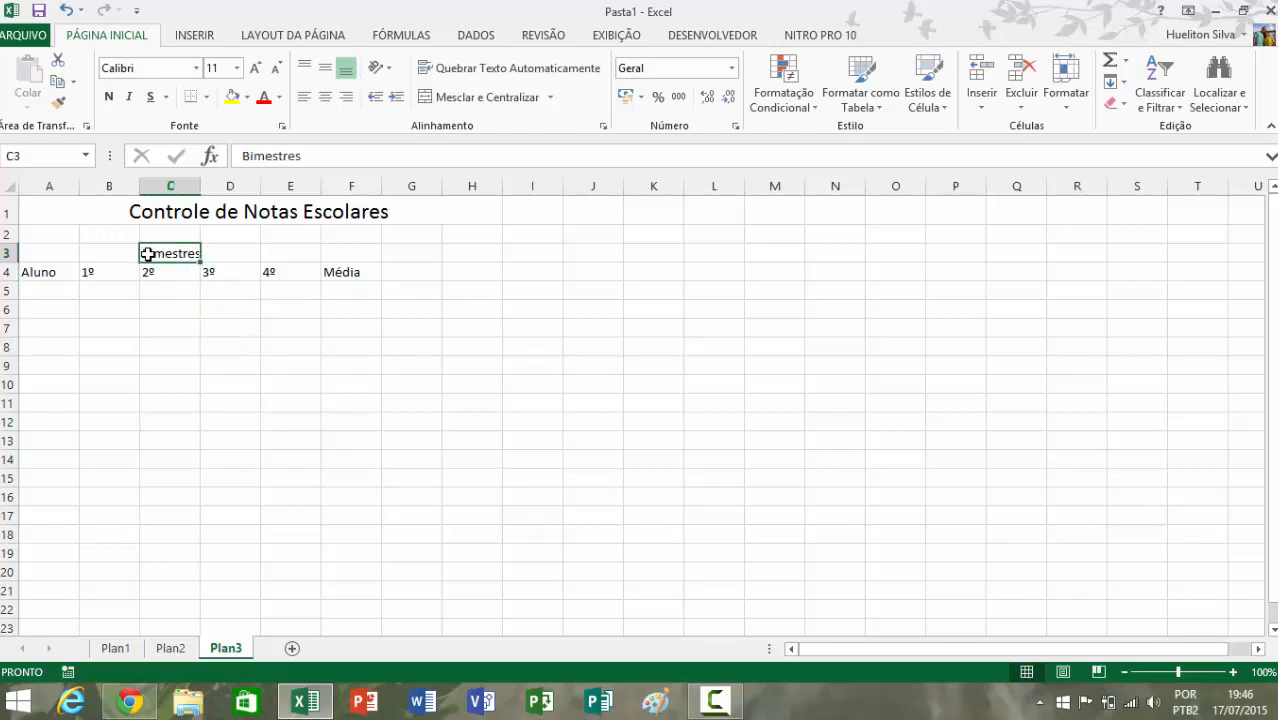
{"action": "left_click_drag", "start_coordinate": [40, 272], "coordinate": [366, 253]}
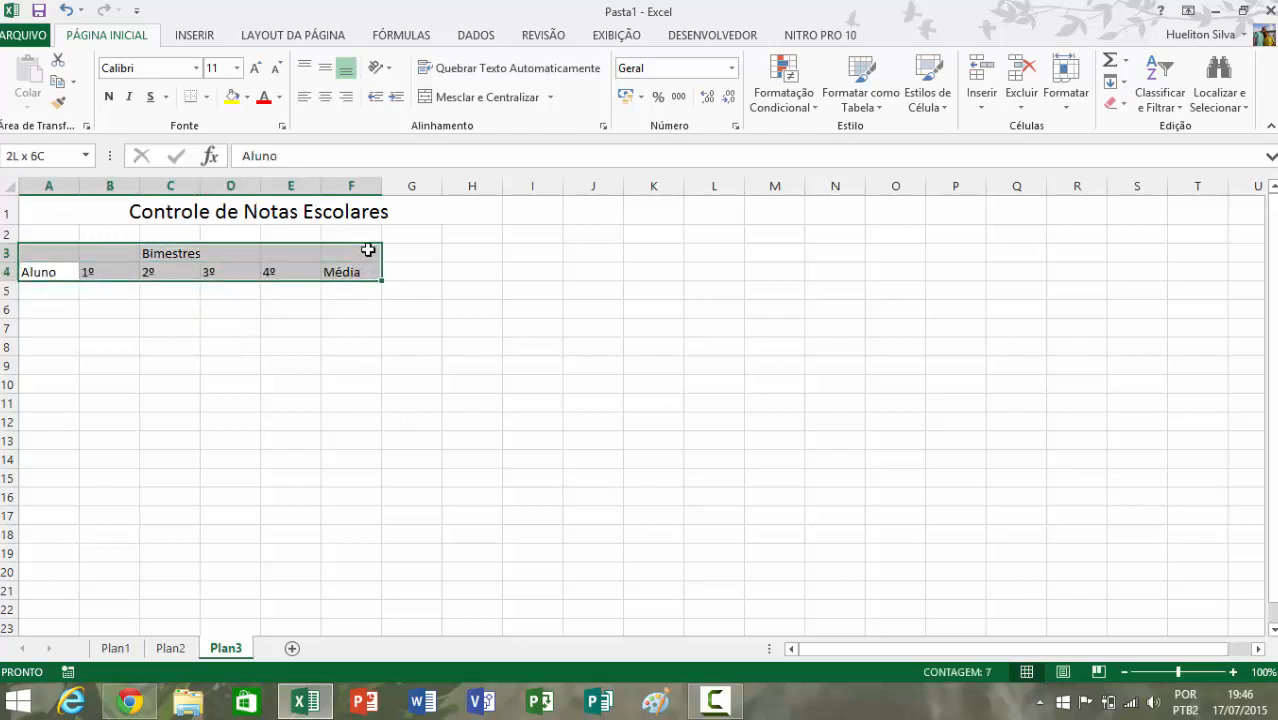
{"action": "left_click", "coordinate": [238, 68]}
{"action": "left_click", "coordinate": [220, 197]}
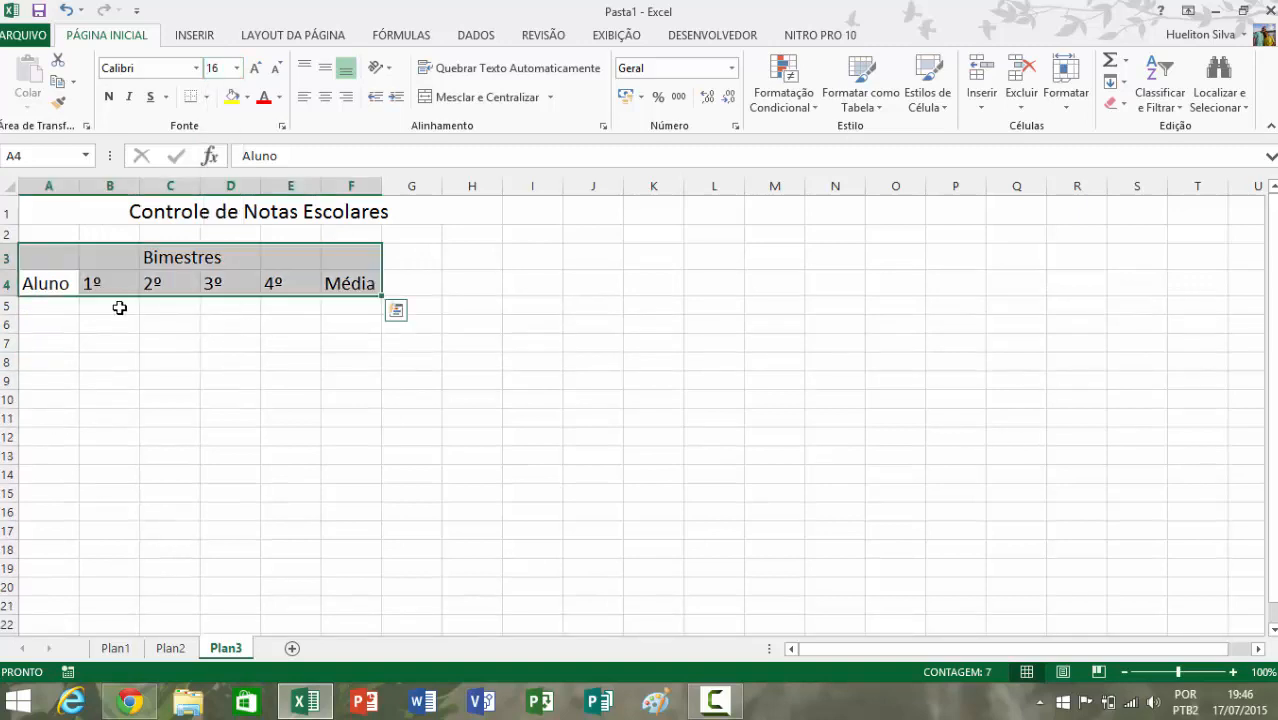
Center the column headers from Aluno to Média in A4:F4 horizontally
{"action": "left_click", "coordinate": [165, 303]}
{"action": "left_click_drag", "start_coordinate": [75, 283], "coordinate": [365, 284]}
{"action": "left_click", "coordinate": [325, 97]}
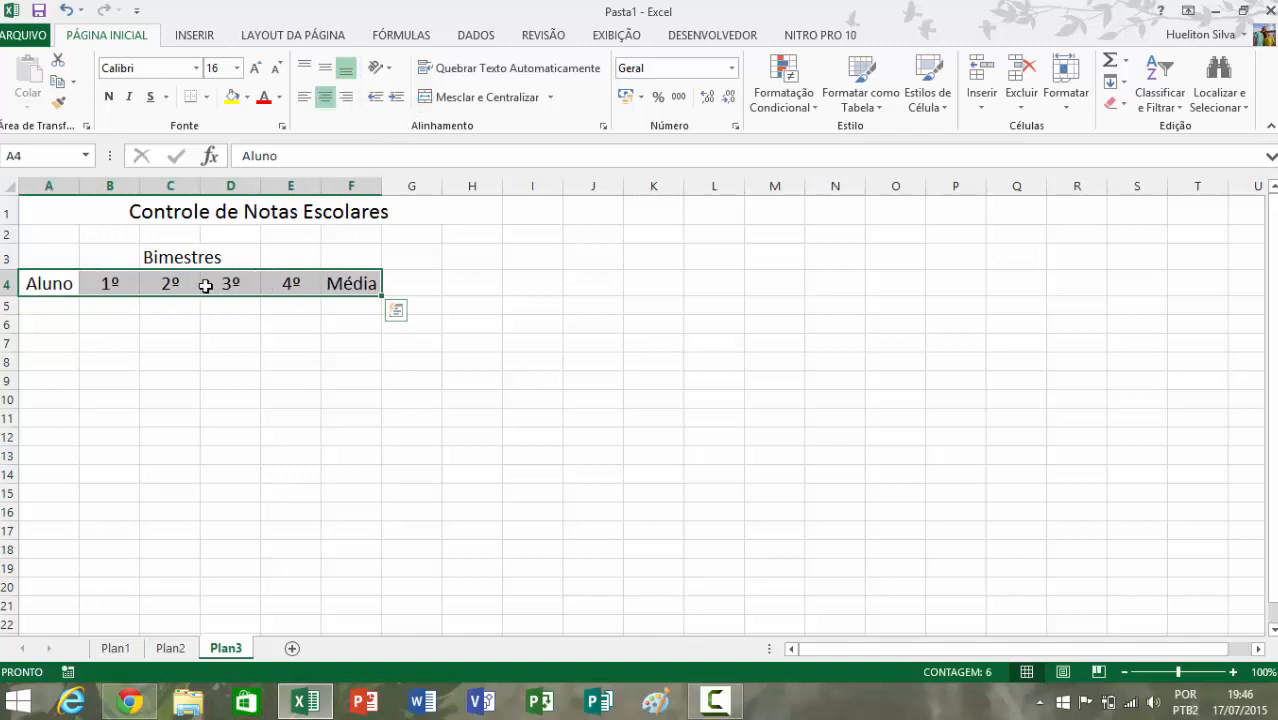
{"action": "left_click", "coordinate": [146, 345]}
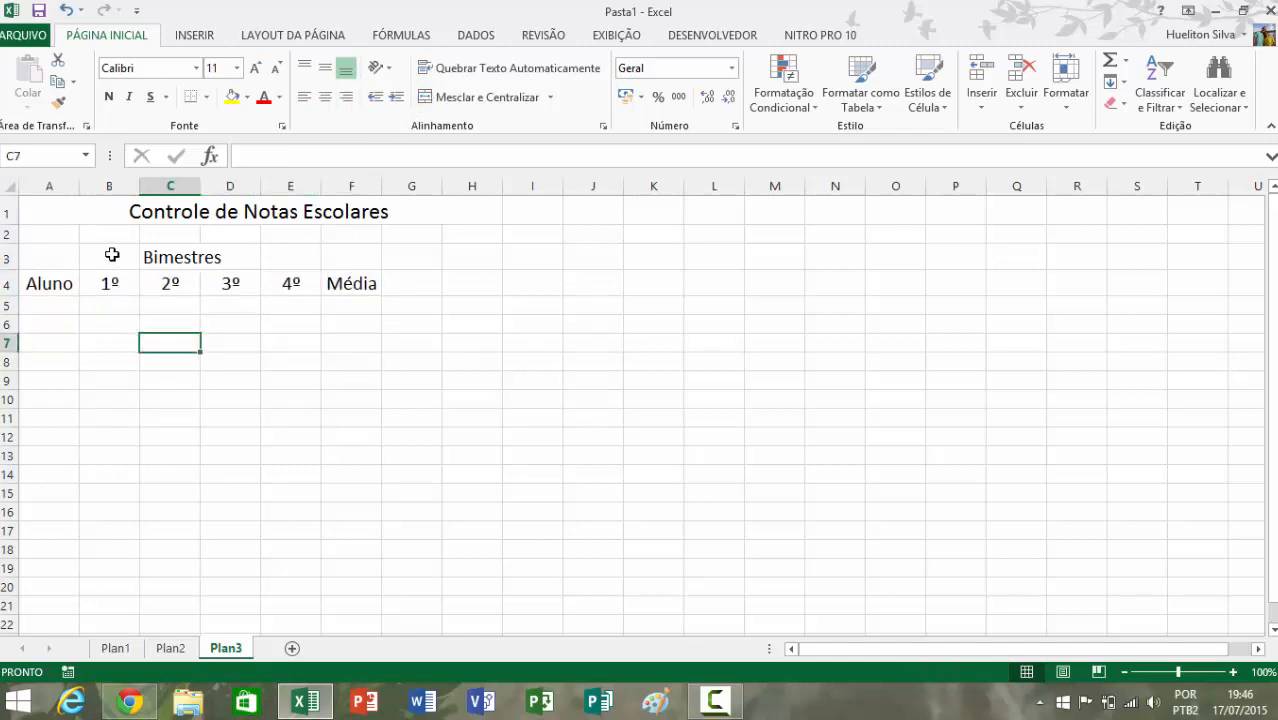
Merge and center the Bimestres heading across B3:E3, above the four term columns
{"action": "left_click", "coordinate": [112, 255]}
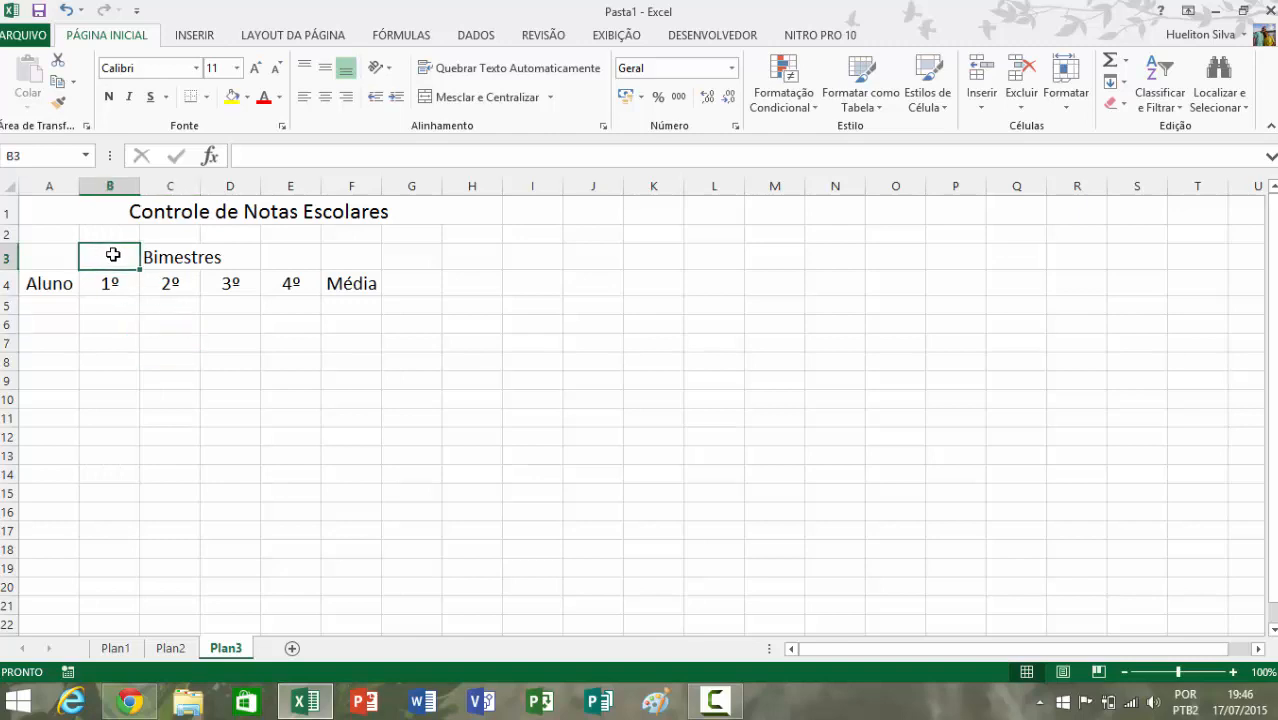
{"action": "left_click_drag", "start_coordinate": [127, 255], "coordinate": [297, 254]}
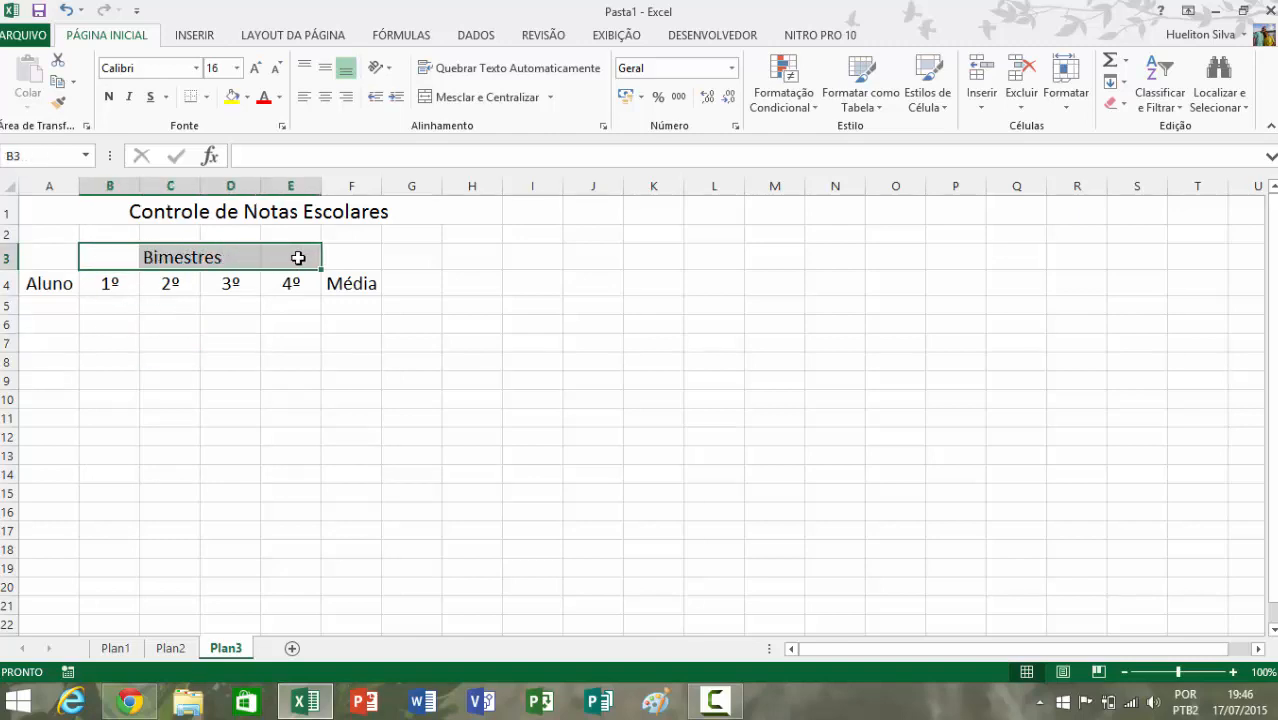
{"action": "left_click", "coordinate": [477, 100]}
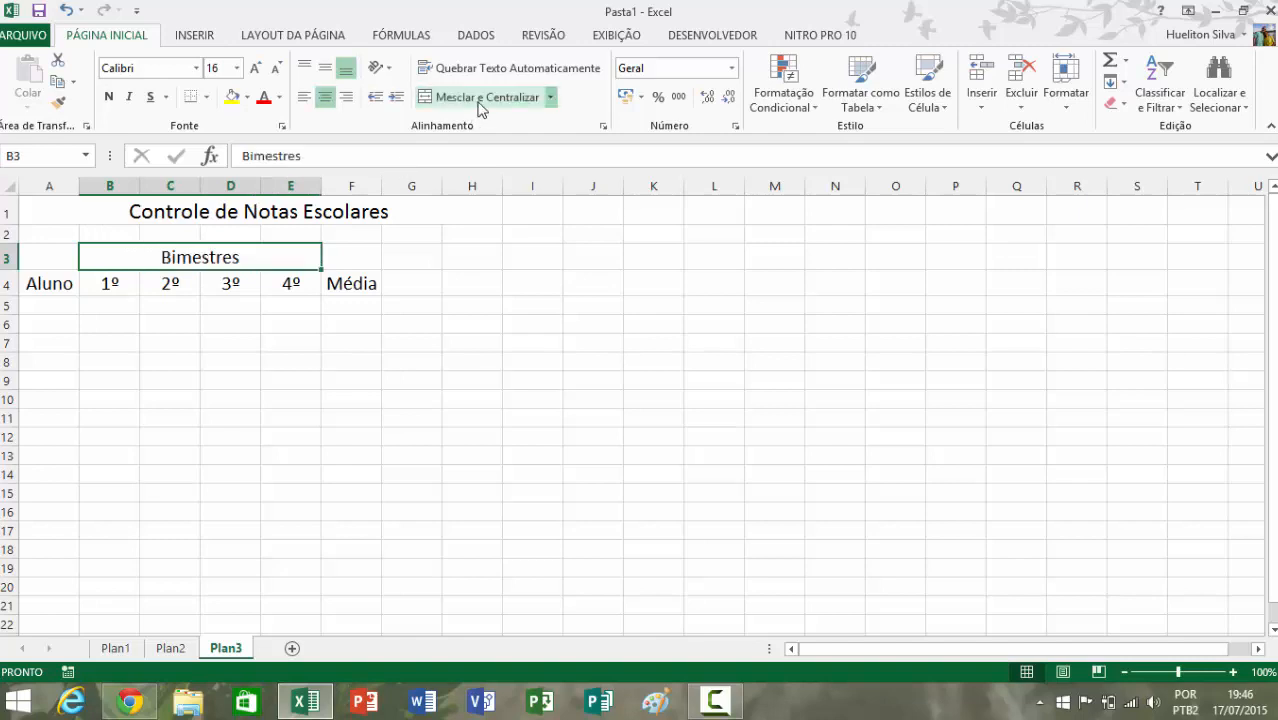
Fill the title cell Controle de Notas Escolares with the darkest green theme color and make its font white
{"action": "left_click", "coordinate": [281, 212]}
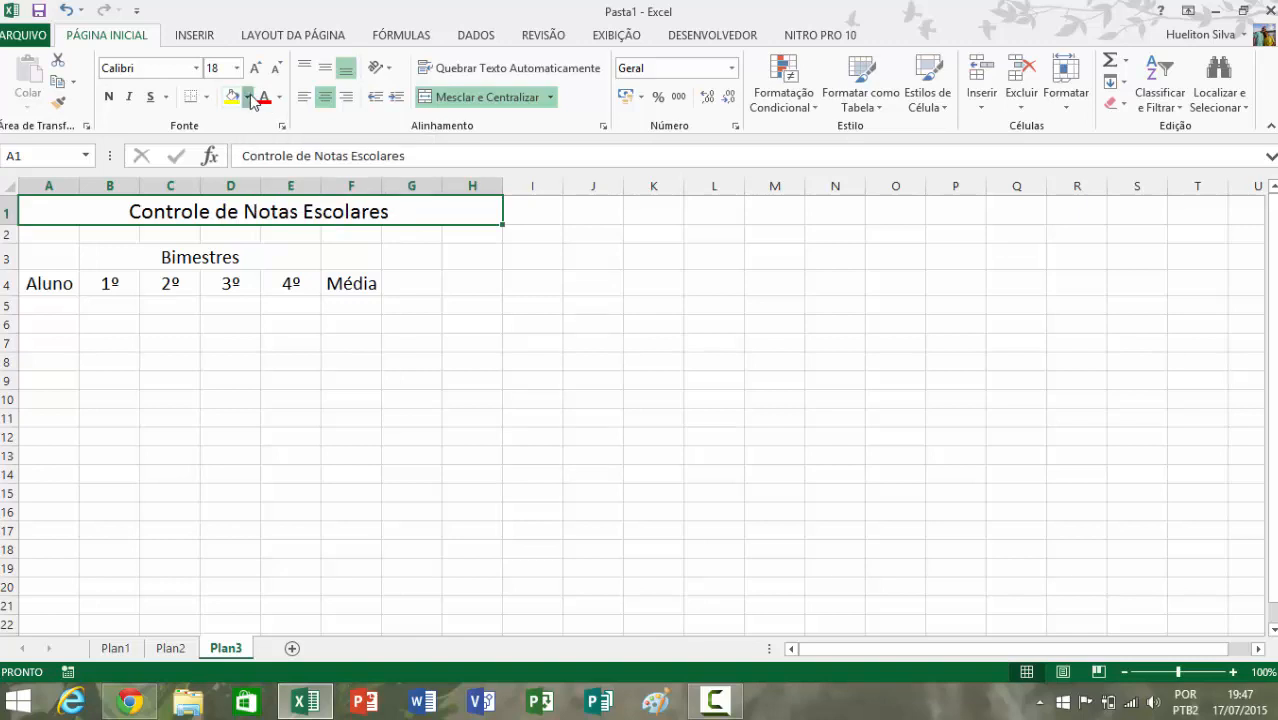
{"action": "left_click", "coordinate": [249, 99]}
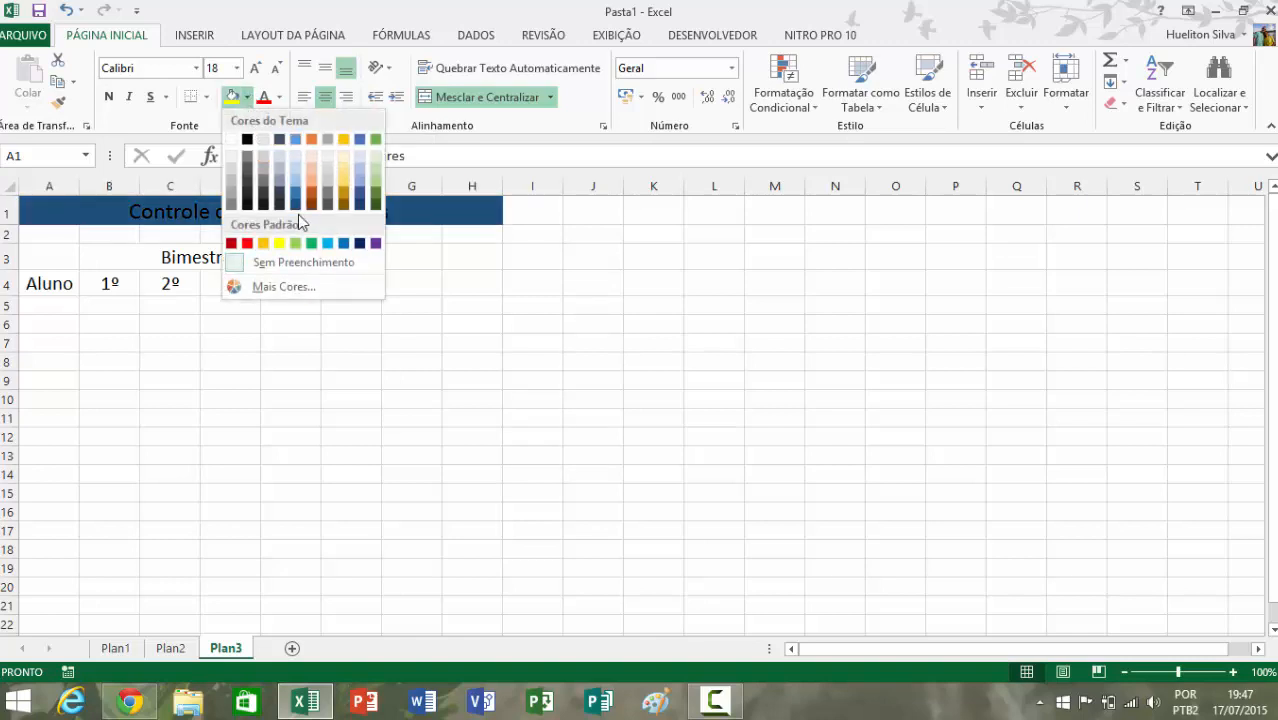
{"action": "left_click", "coordinate": [375, 204]}
{"action": "left_click", "coordinate": [279, 97]}
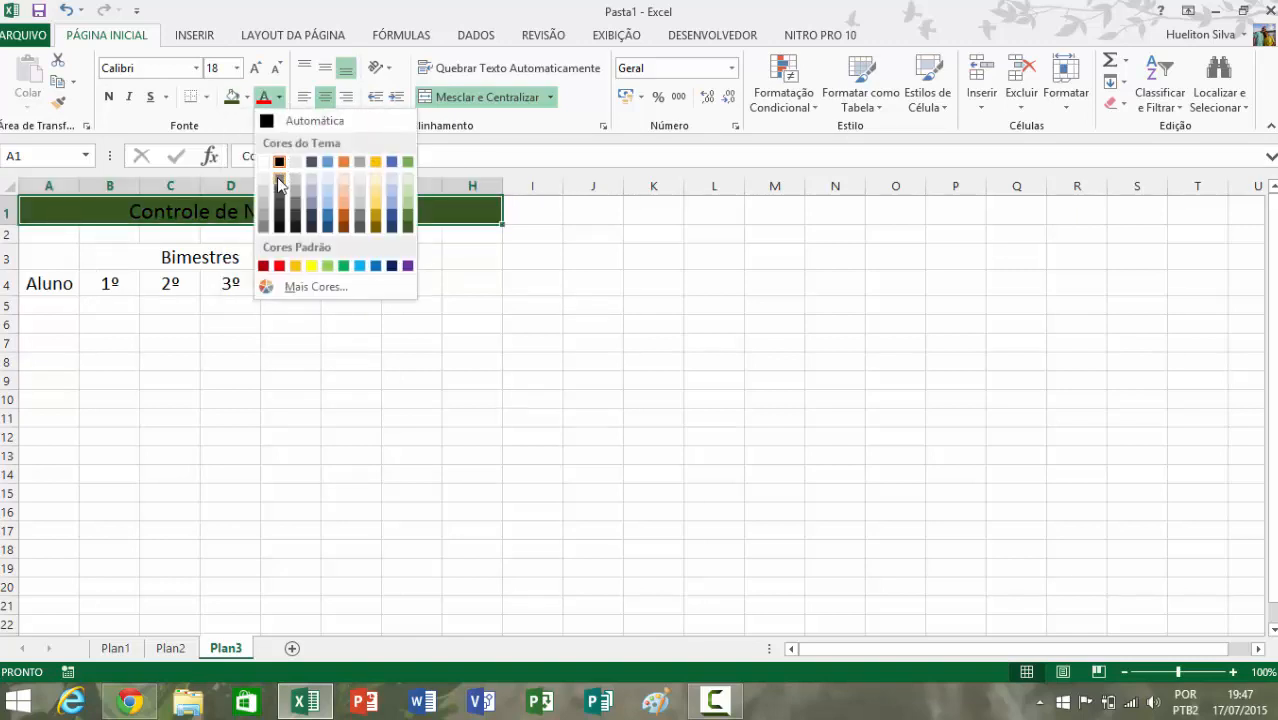
{"action": "left_click", "coordinate": [266, 159]}
Apply the same dark green fill and white font to the Aluno, Bimestres and Média header cells
{"action": "left_click", "coordinate": [77, 279]}
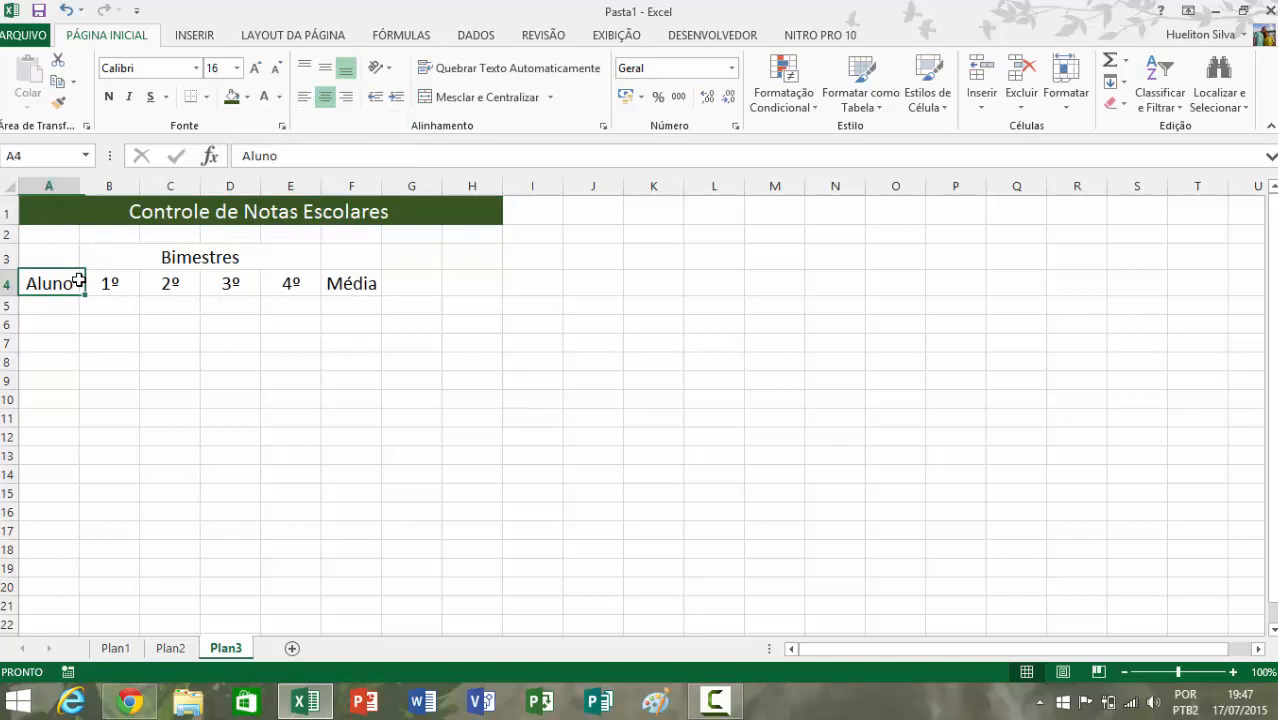
{"action": "left_click", "coordinate": [231, 97]}
{"action": "left_click", "coordinate": [263, 97]}
{"action": "left_click_drag", "start_coordinate": [110, 257], "coordinate": [265, 252]}
{"action": "left_click", "coordinate": [480, 97]}
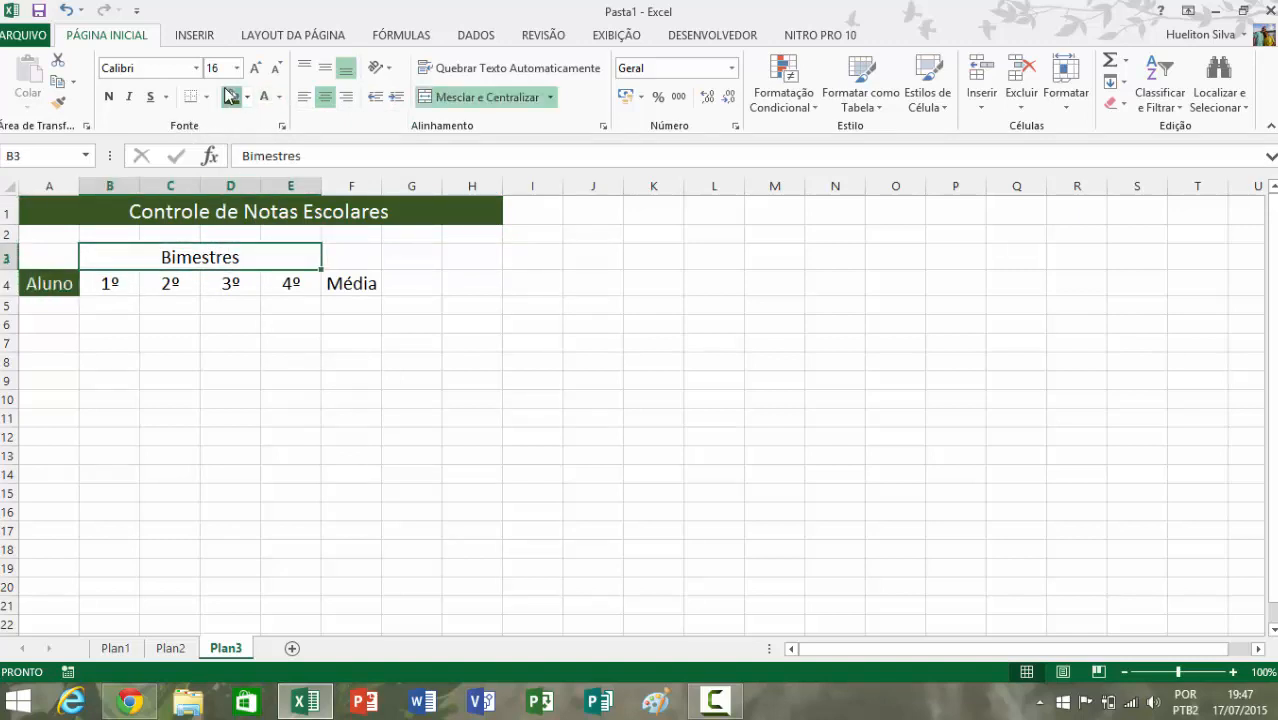
{"action": "left_click", "coordinate": [231, 97]}
{"action": "left_click", "coordinate": [263, 97]}
{"action": "left_click", "coordinate": [347, 284]}
{"action": "left_click", "coordinate": [231, 97]}
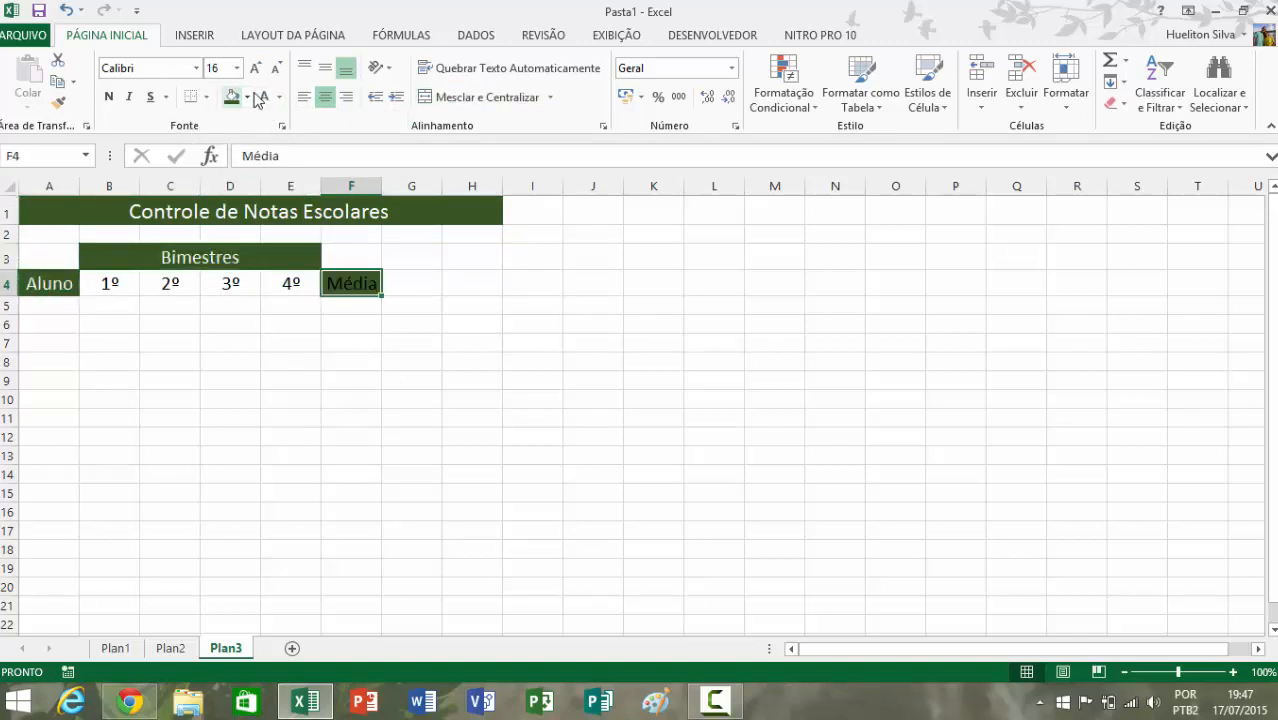
{"action": "left_click", "coordinate": [263, 97]}
{"action": "left_click", "coordinate": [386, 342]}
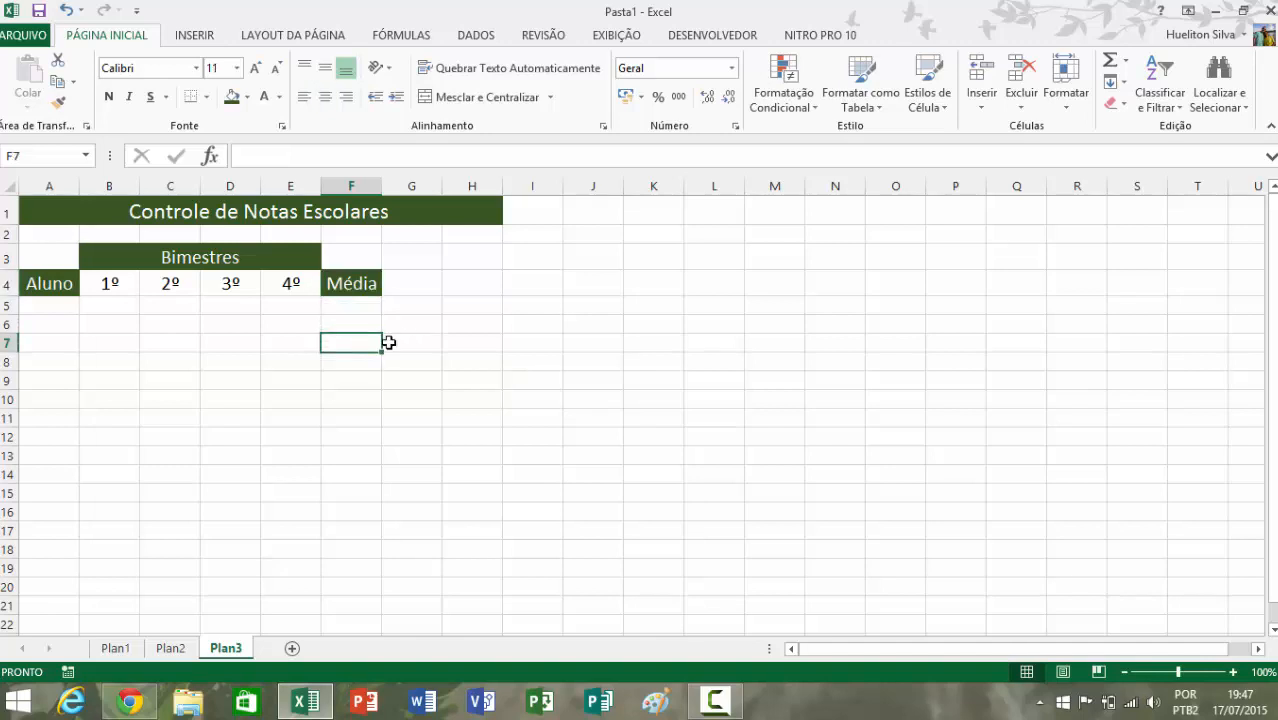
Enter the five students' first names under Aluno in cells A5:A9
{"action": "left_click", "coordinate": [50, 305]}
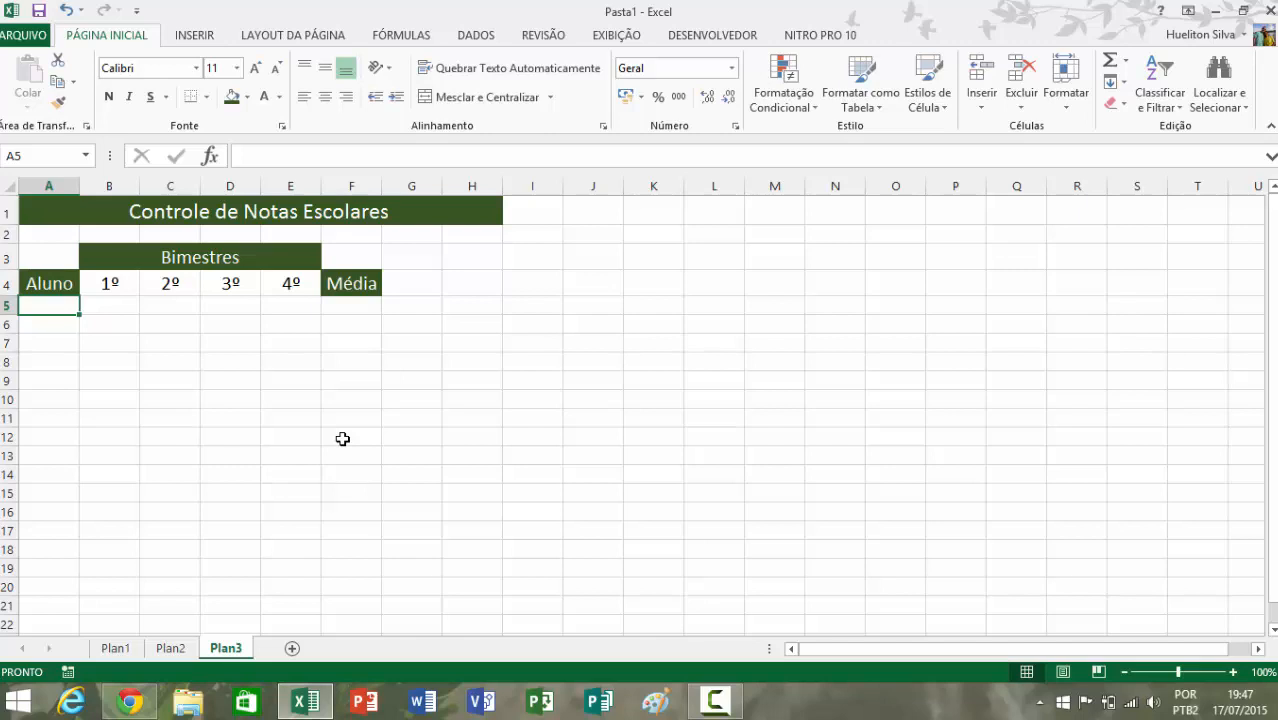
{"action": "type", "text": "Amanda"}
{"action": "key", "text": "Return"}
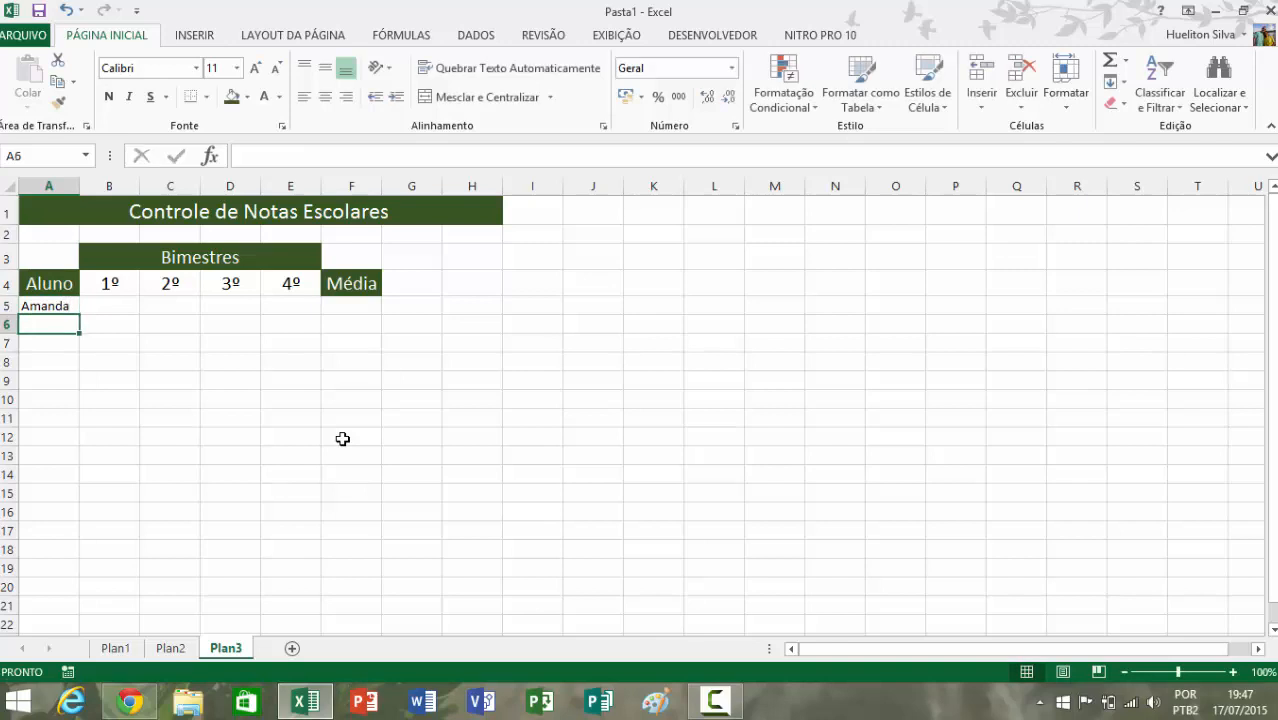
{"action": "type", "text": "Julio"}
{"action": "key", "text": "ctrl+Return"}
{"action": "key", "text": "Return"}
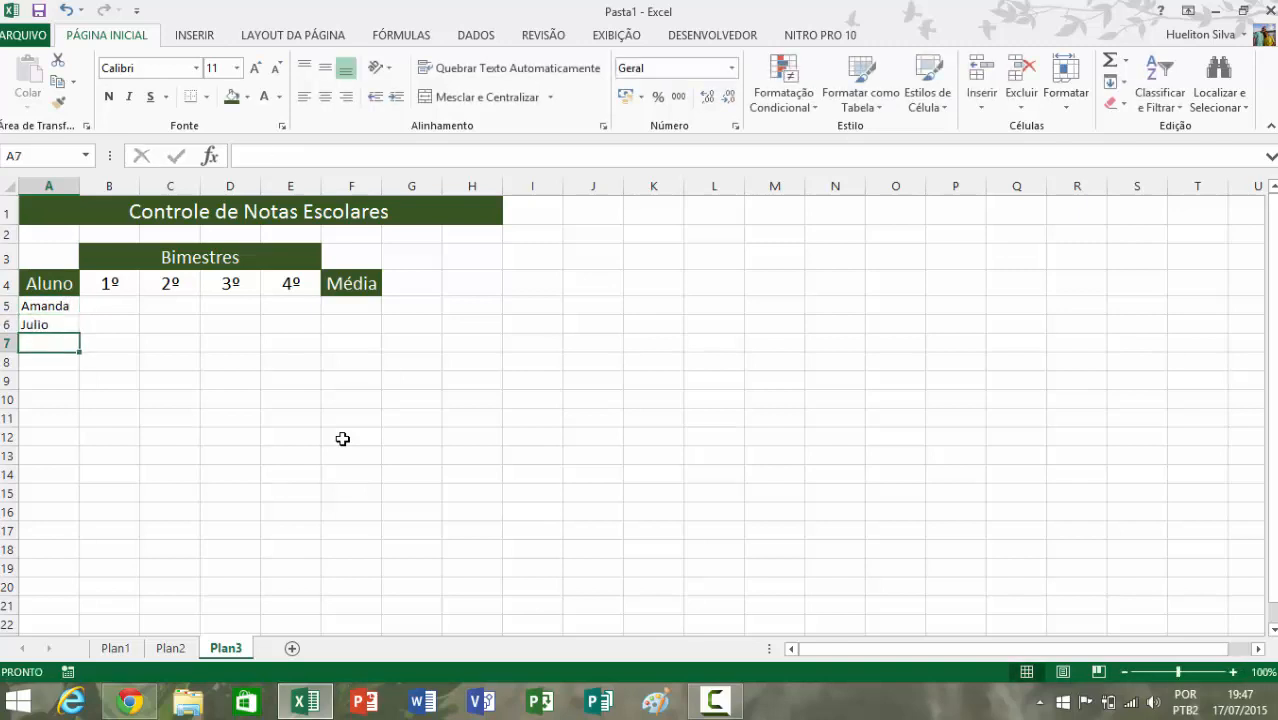
{"action": "type", "text": "Hueliton"}
{"action": "key", "text": "ctrl+Return"}
{"action": "key", "text": "Return"}
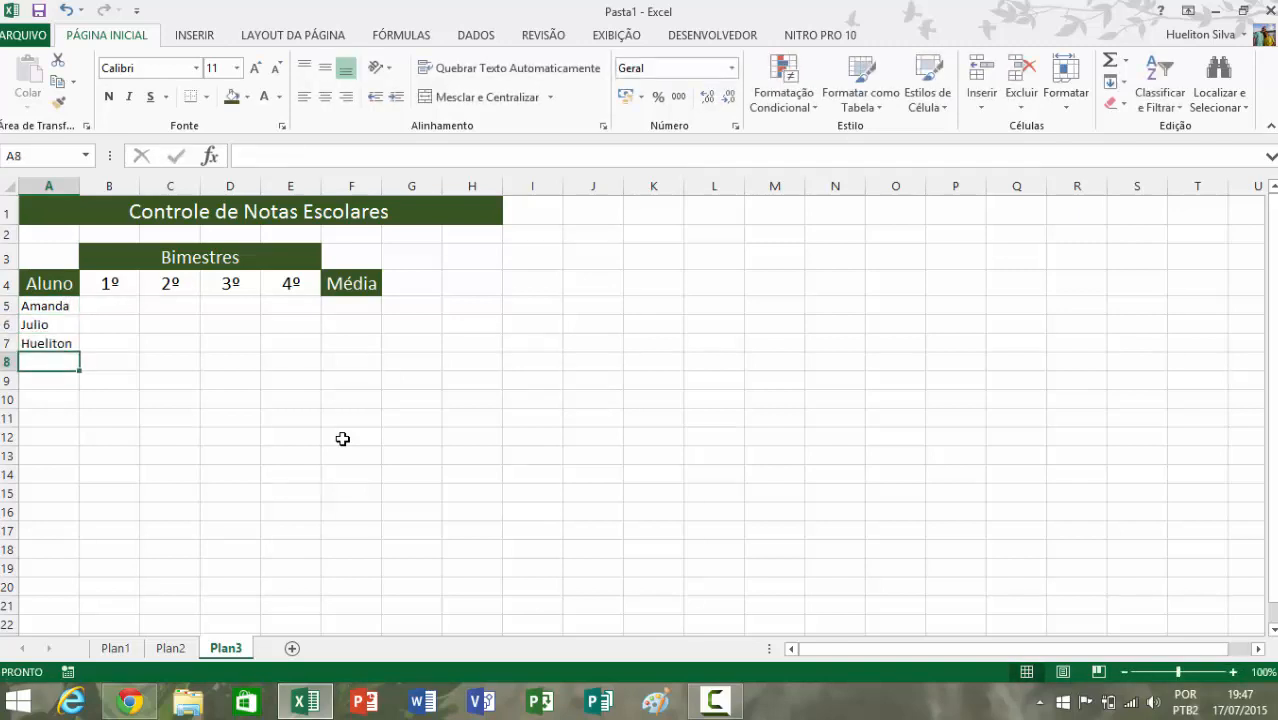
{"action": "type", "text": "Alinny"}
{"action": "key", "text": "Return"}
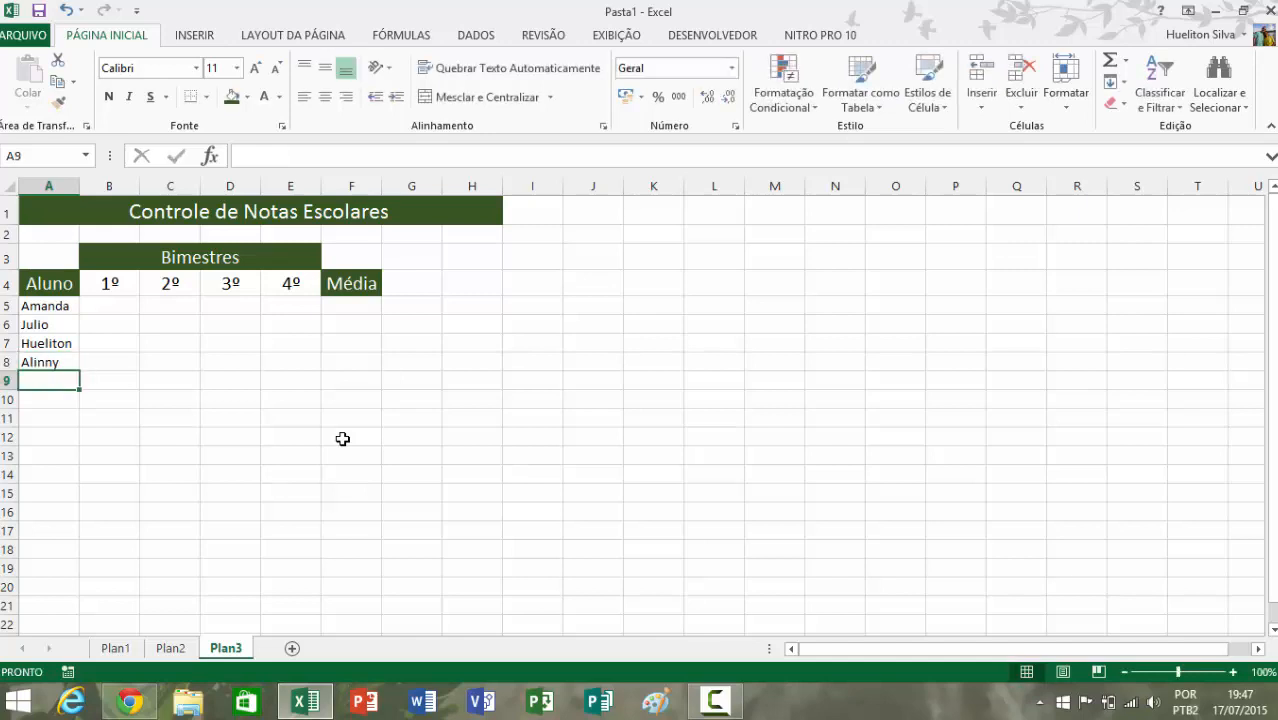
{"action": "type", "text": "Fernando"}
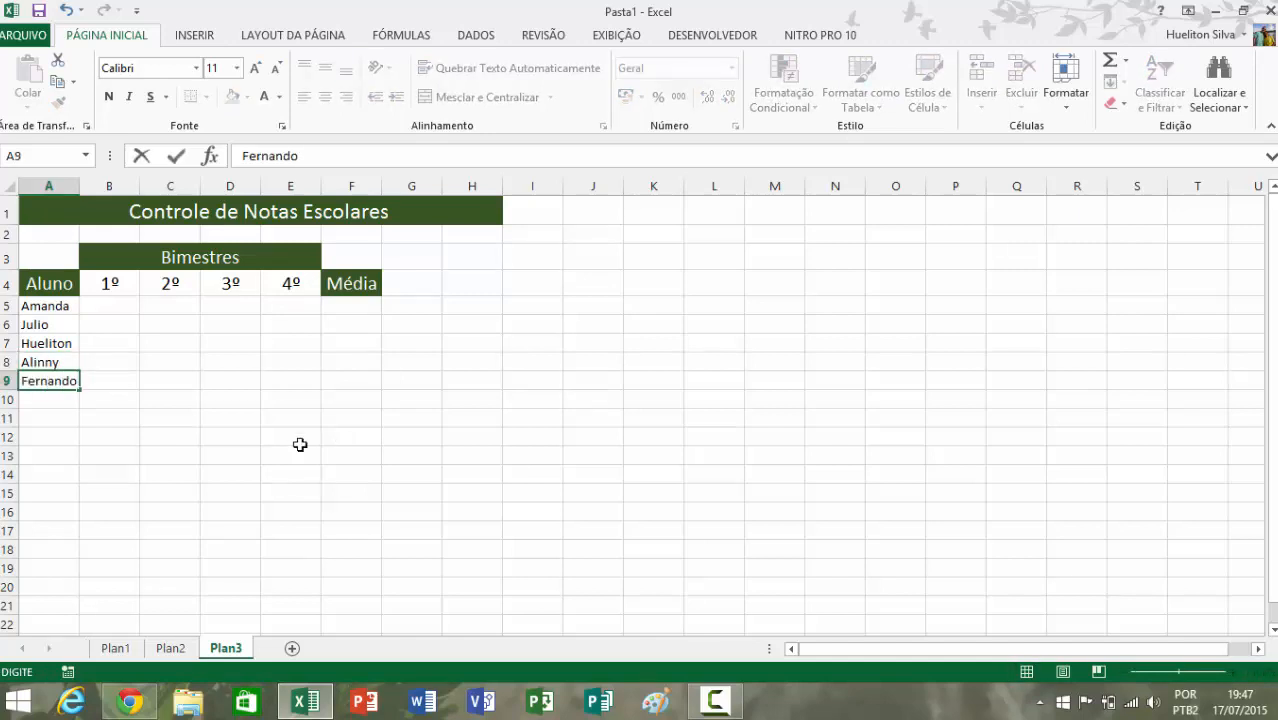
{"action": "left_click", "coordinate": [175, 402]}
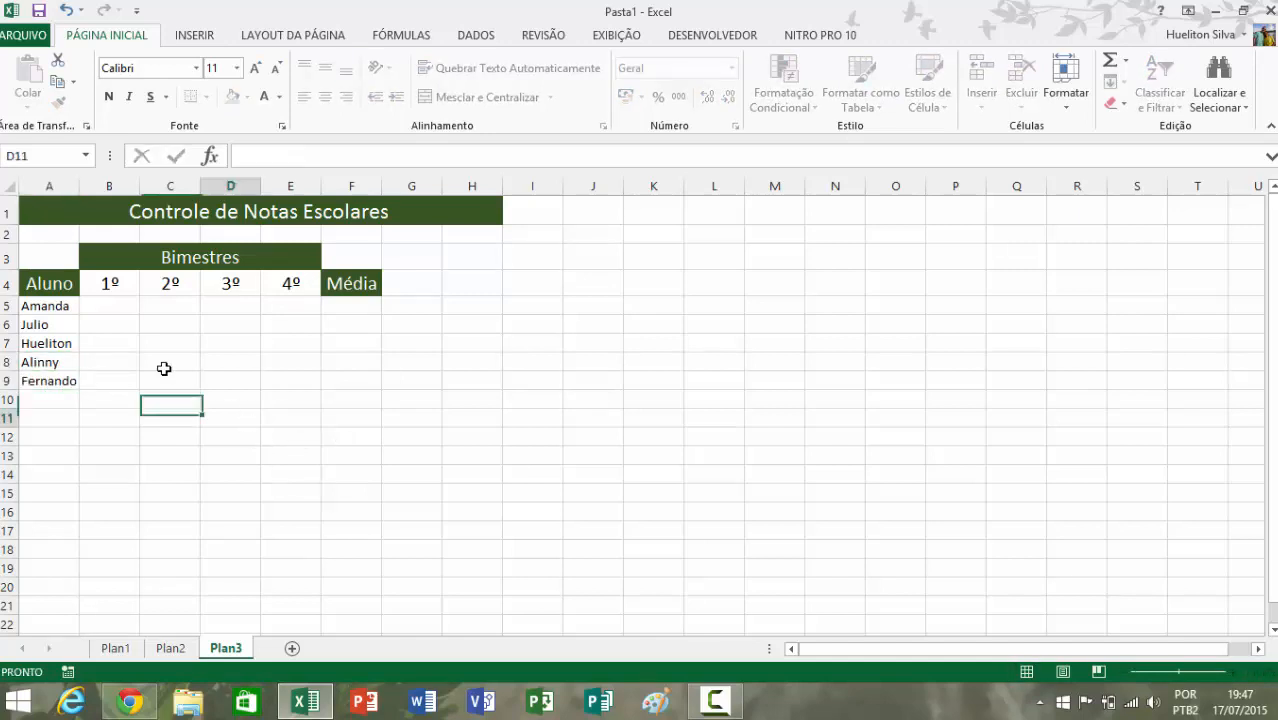
{"action": "left_click", "coordinate": [117, 306]}
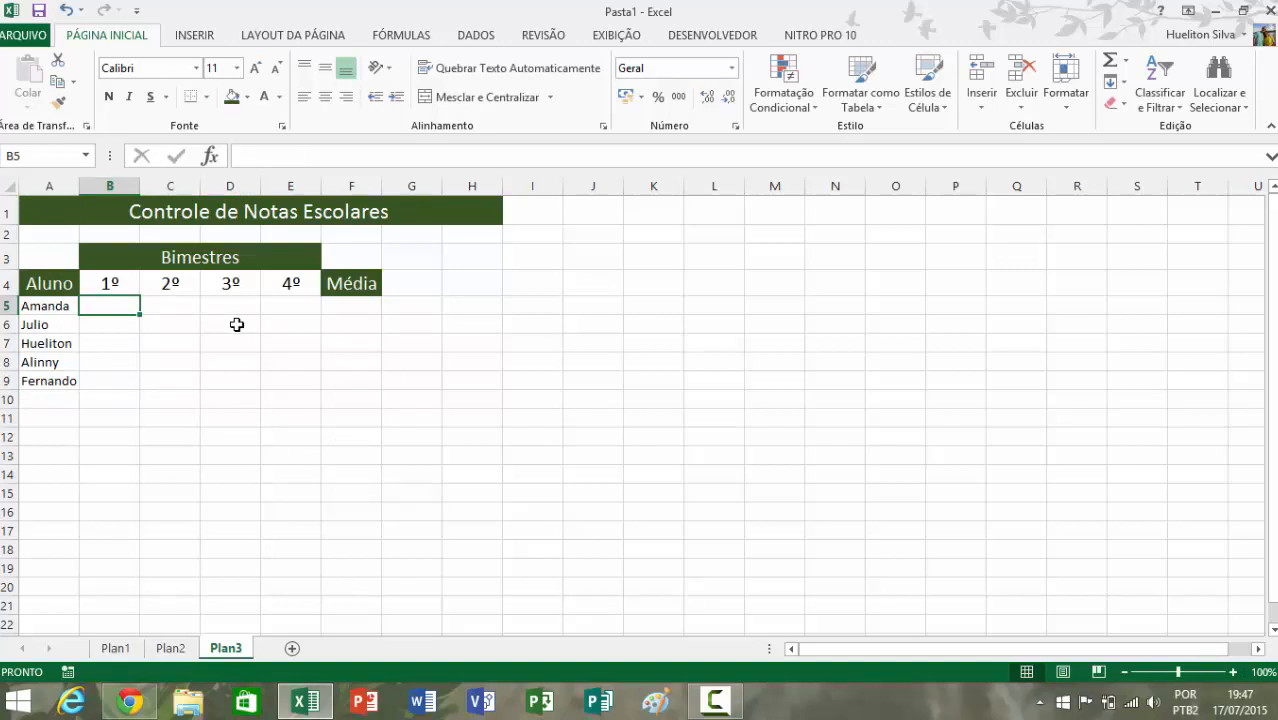
{"action": "type", "text": "60"}
{"action": "key", "text": "Return"}
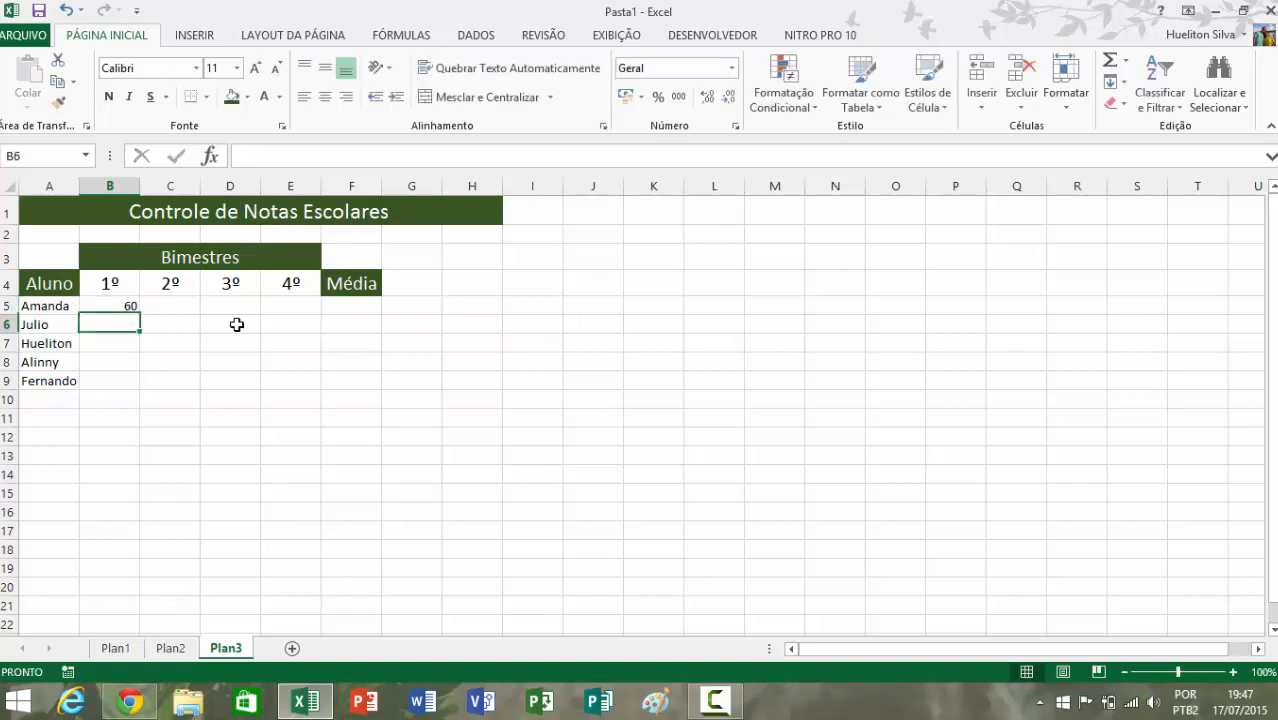
{"action": "type", "text": "6,0"}
{"action": "key", "text": "Return"}
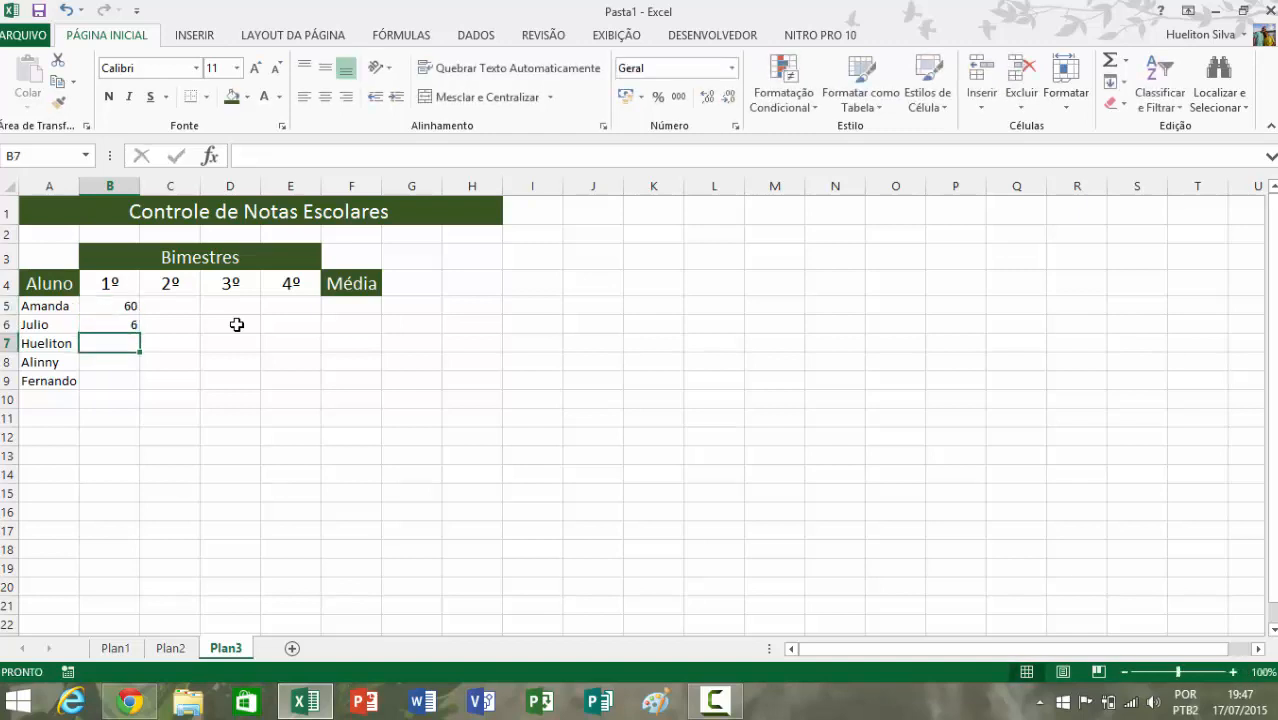
{"action": "left_click_drag", "start_coordinate": [125, 306], "coordinate": [129, 330]}
{"action": "key", "text": "Delete"}
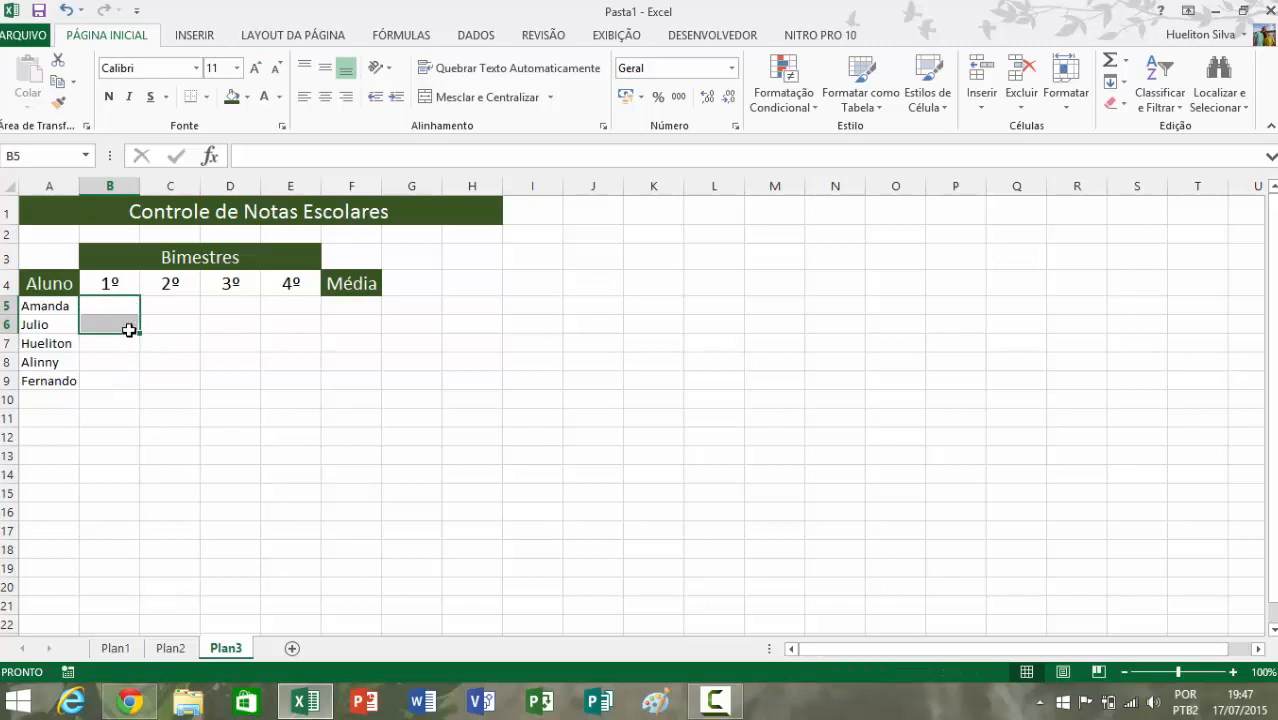
Enter the first student's four term grades in B5:E5 as 60, 70, 80 and 90
{"action": "key", "text": "Up"}
{"action": "key", "text": "Down"}
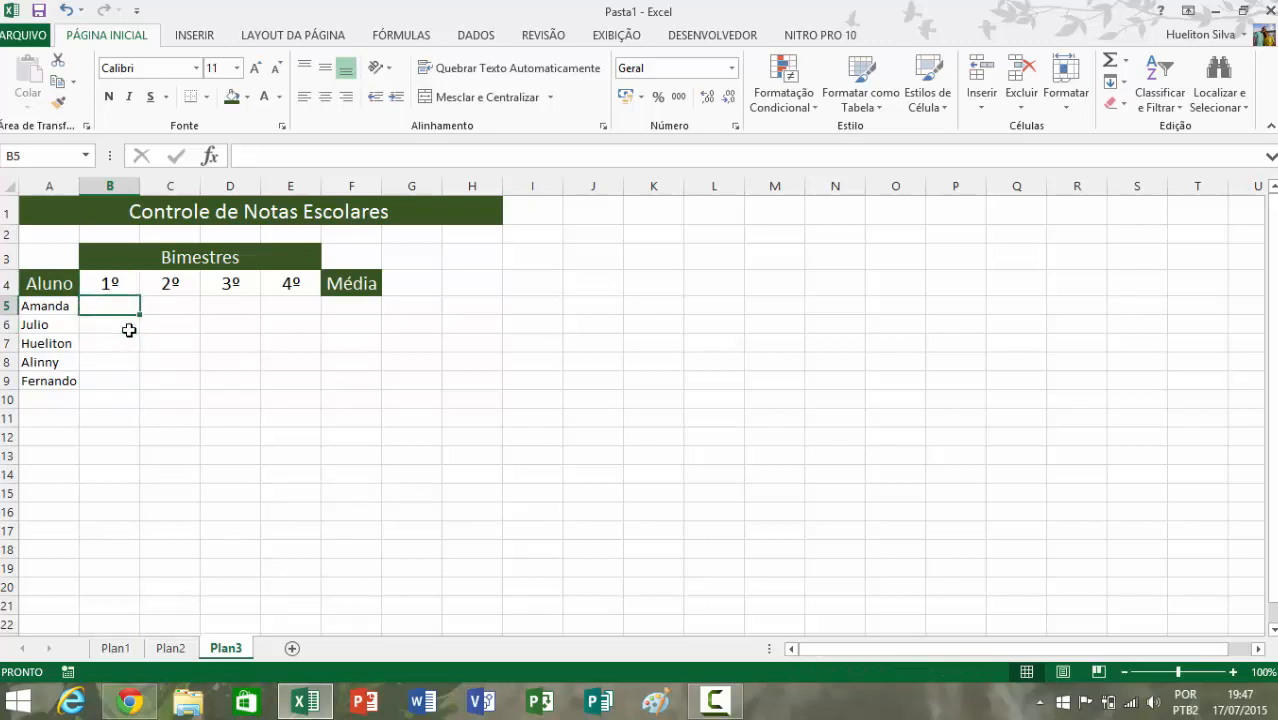
{"action": "type", "text": "60"}
{"action": "key", "text": "Tab"}
{"action": "type", "text": "70"}
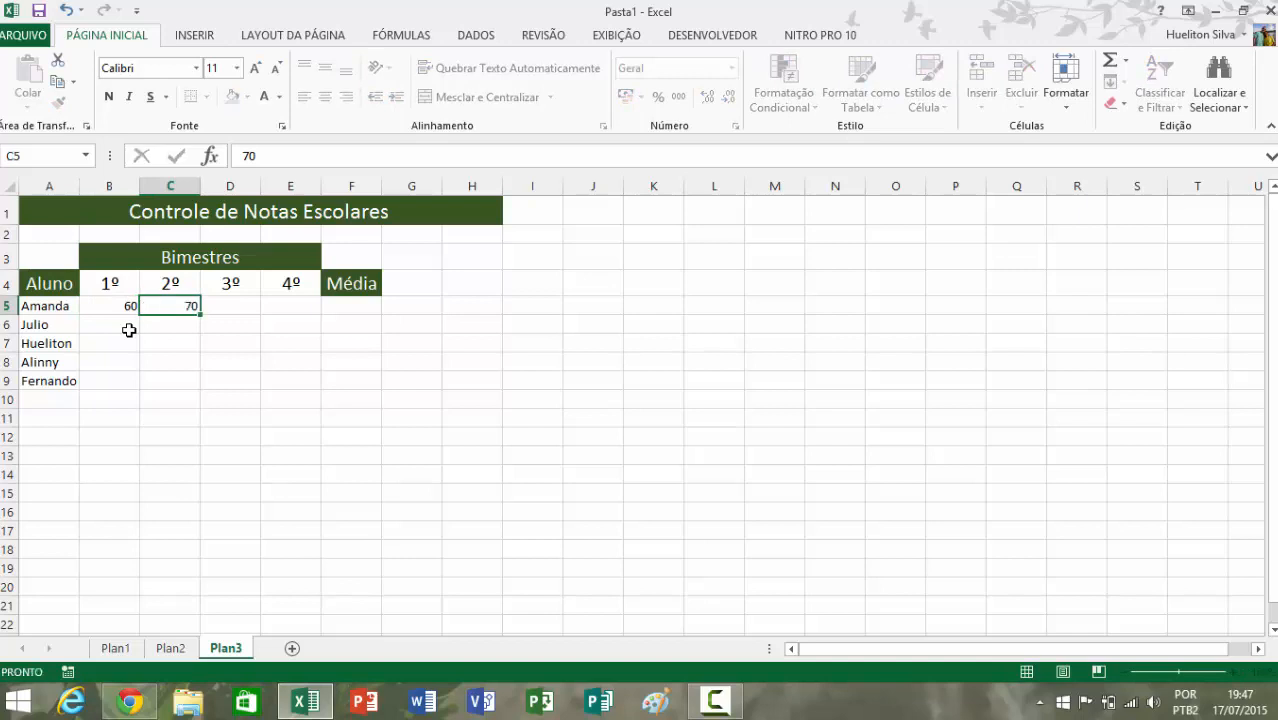
{"action": "key", "text": "Tab"}
{"action": "type", "text": "80"}
{"action": "key", "text": "Tab"}
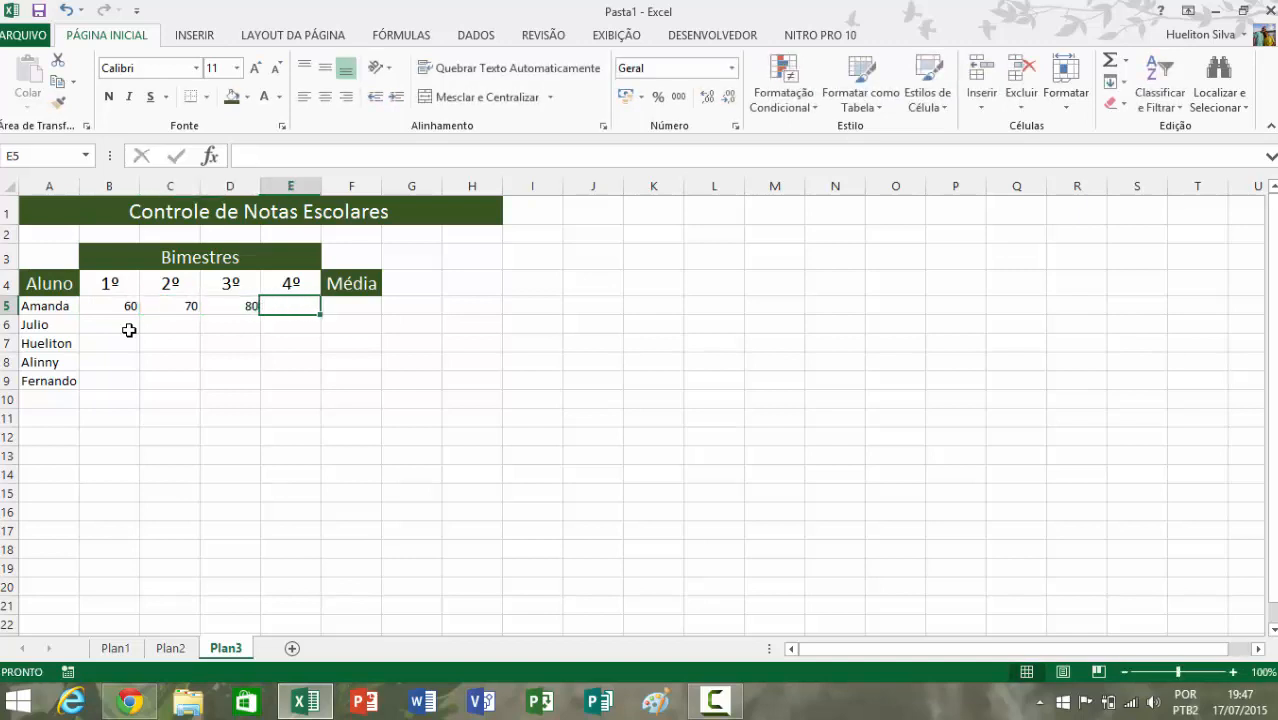
{"action": "type", "text": "90"}
{"action": "key", "text": "Return"}
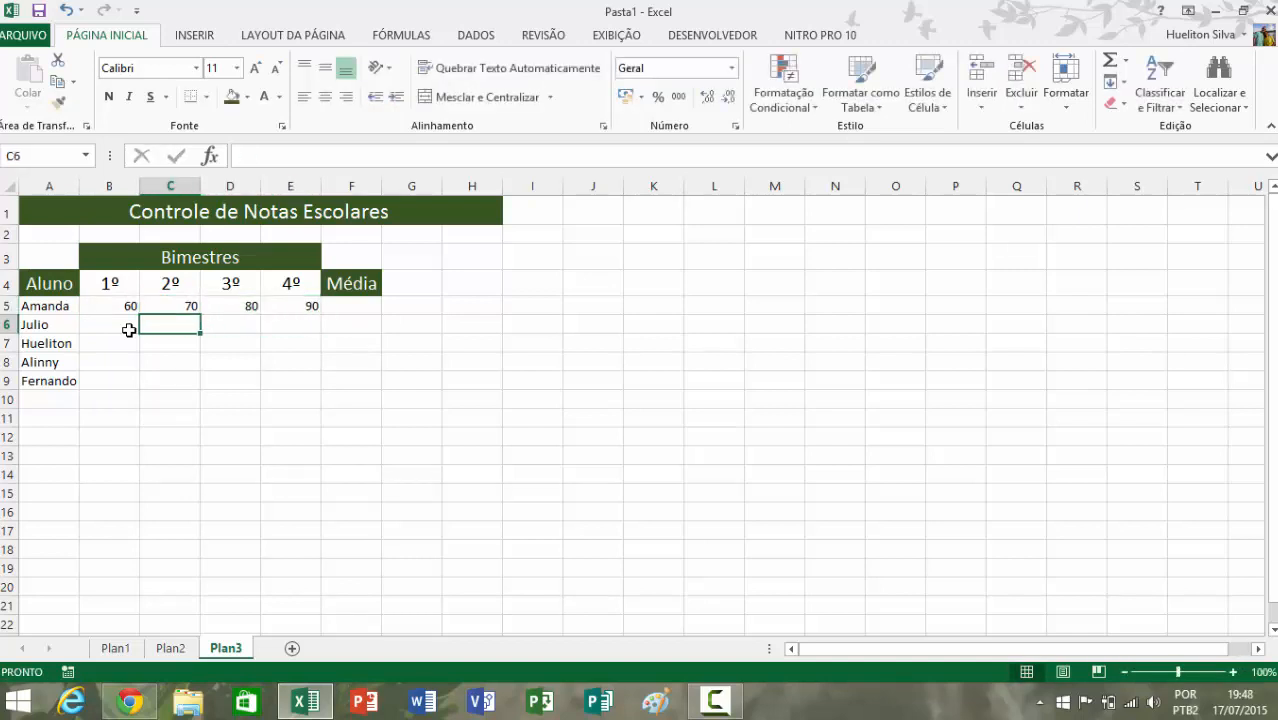
Enter the second student's four term grades in B6:E6 as 50, 70, 90 and 89
{"action": "type", "text": "50"}
{"action": "key", "text": "Tab"}
{"action": "type", "text": "7-"}
{"action": "type", "text": "0"}
{"action": "key", "text": "Tab"}
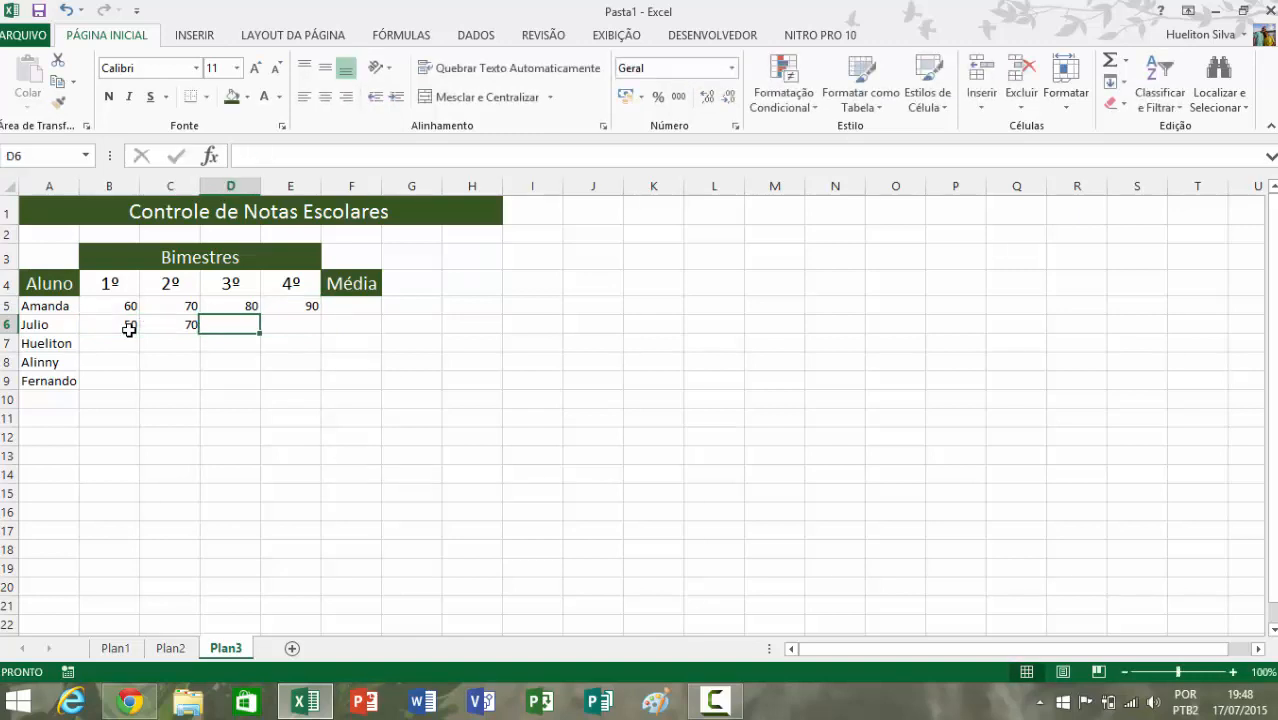
{"action": "type", "text": "90"}
{"action": "key", "text": "Tab"}
{"action": "type", "text": "89"}
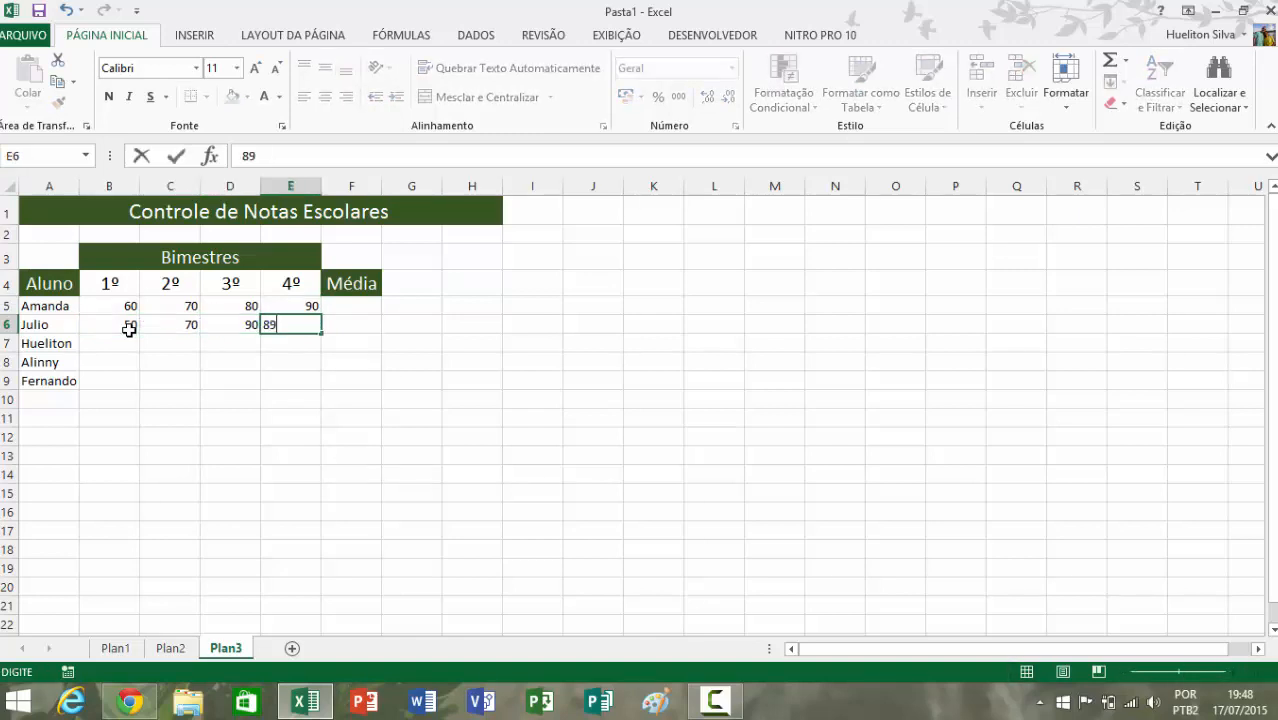
{"action": "key", "text": "Return"}
Enter the third student's four term grades in B7:E7 as 45, 67, 87 and 90
{"action": "type", "text": "45"}
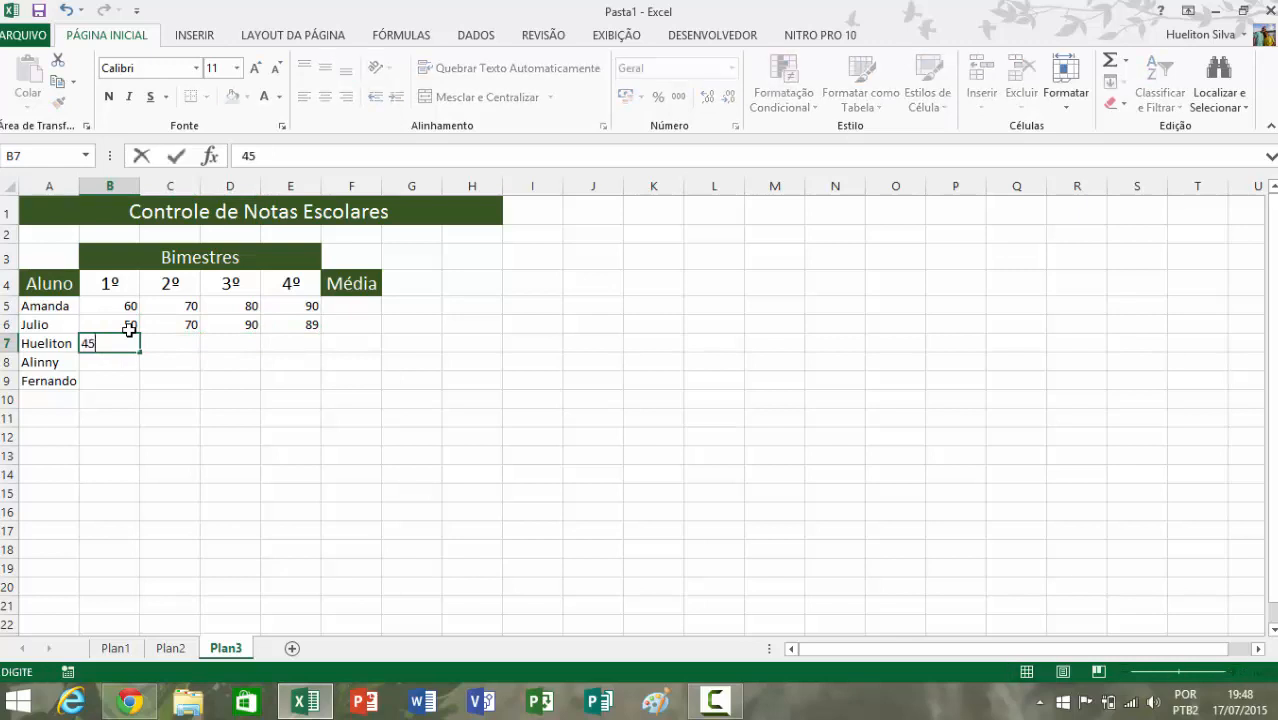
{"action": "key", "text": "Tab"}
{"action": "type", "text": "67"}
{"action": "key", "text": "Tab"}
{"action": "type", "text": "87"}
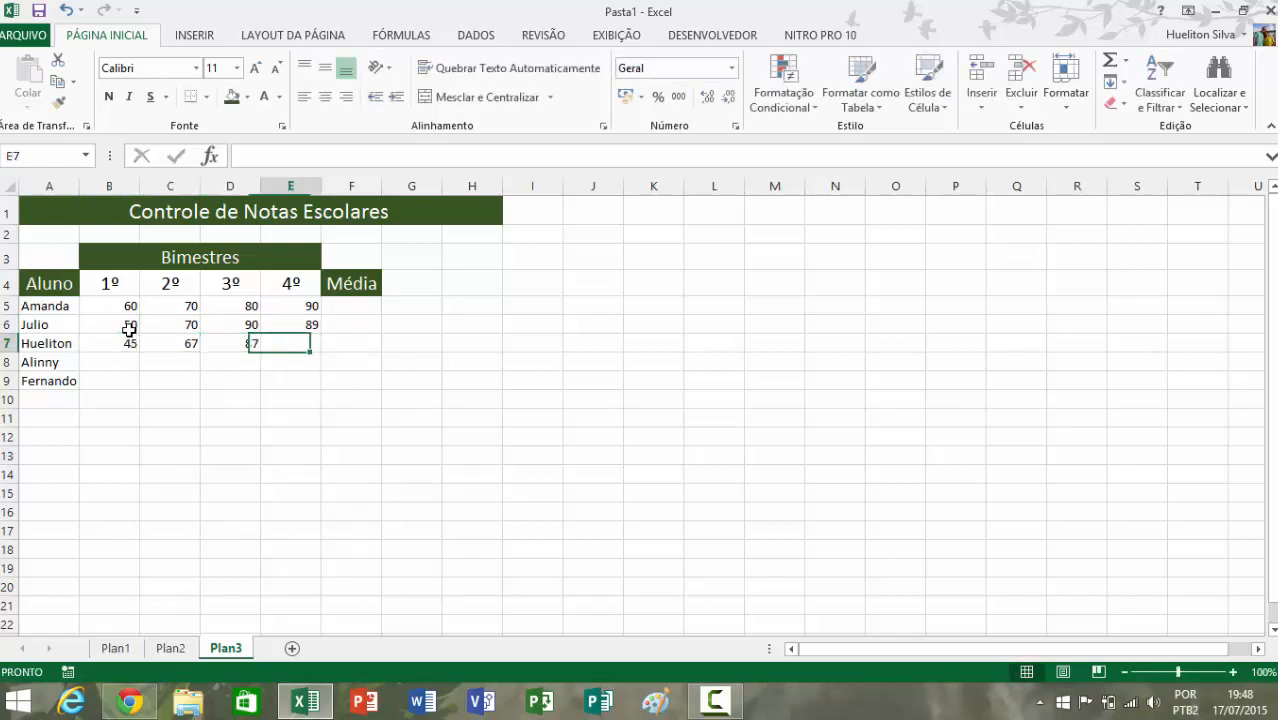
{"action": "key", "text": "Tab"}
{"action": "type", "text": "90"}
{"action": "key", "text": "Return"}
Enter the fourth student's four term grades in B8:E8 as 60, 67, 45 and 89
{"action": "key", "text": "Left"}
{"action": "key", "text": "Left"}
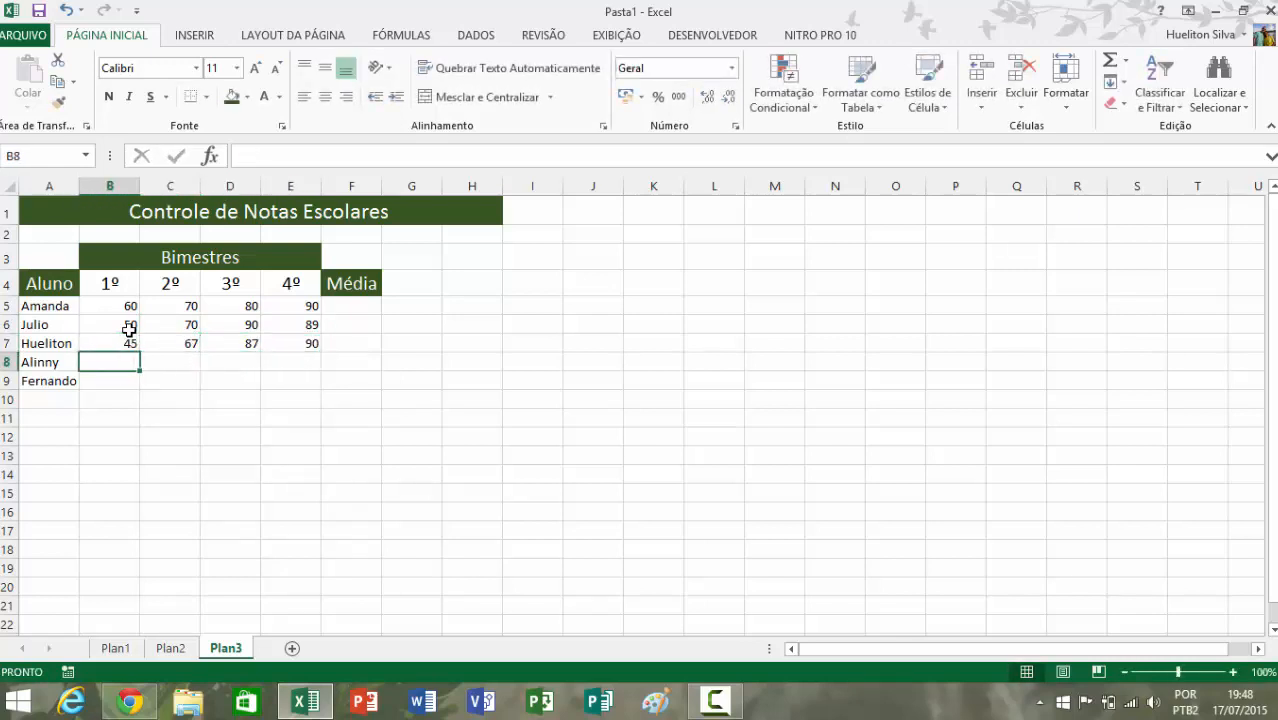
{"action": "type", "text": "60"}
{"action": "key", "text": "Tab"}
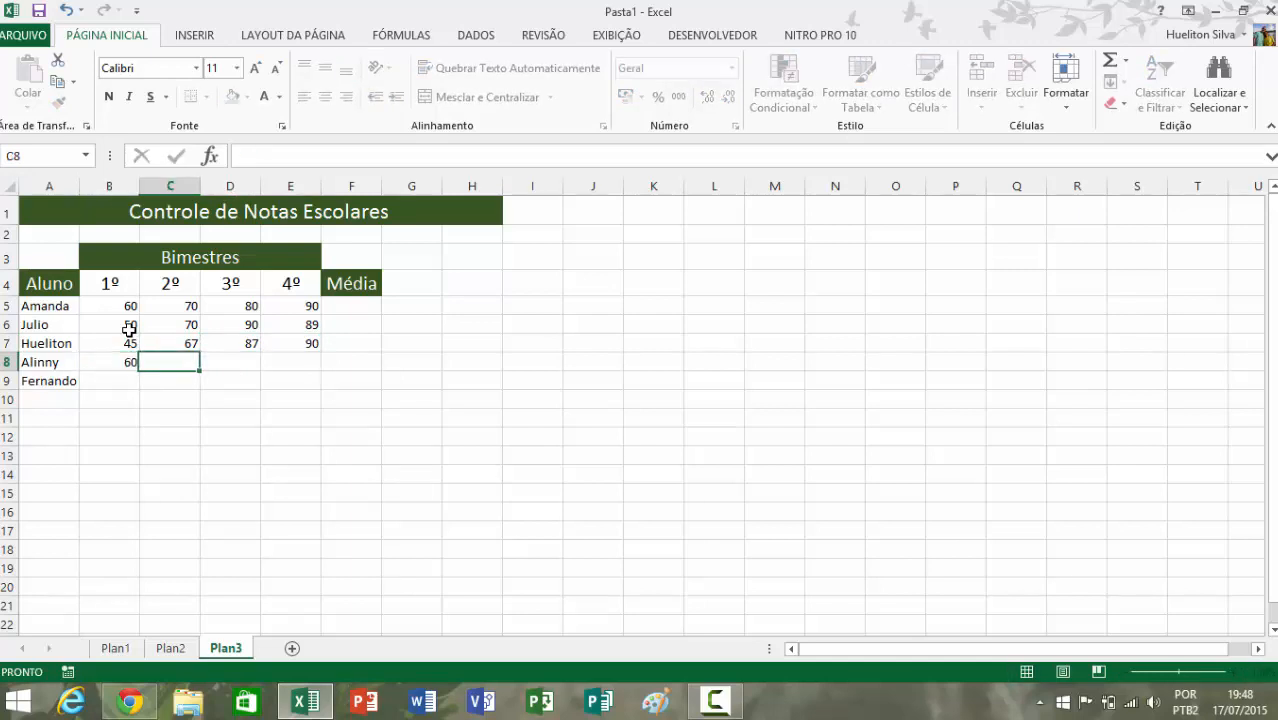
{"action": "type", "text": "67"}
{"action": "key", "text": "Tab"}
{"action": "type", "text": "45"}
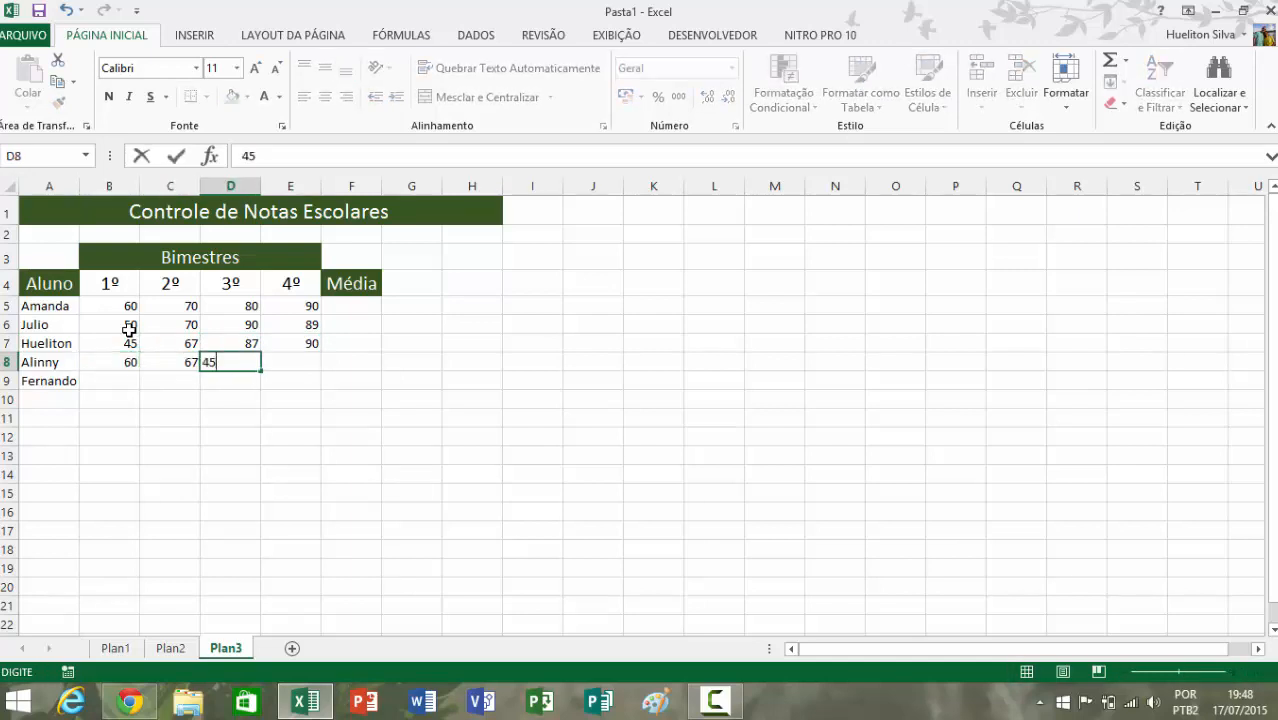
{"action": "key", "text": "Tab"}
{"action": "type", "text": "89"}
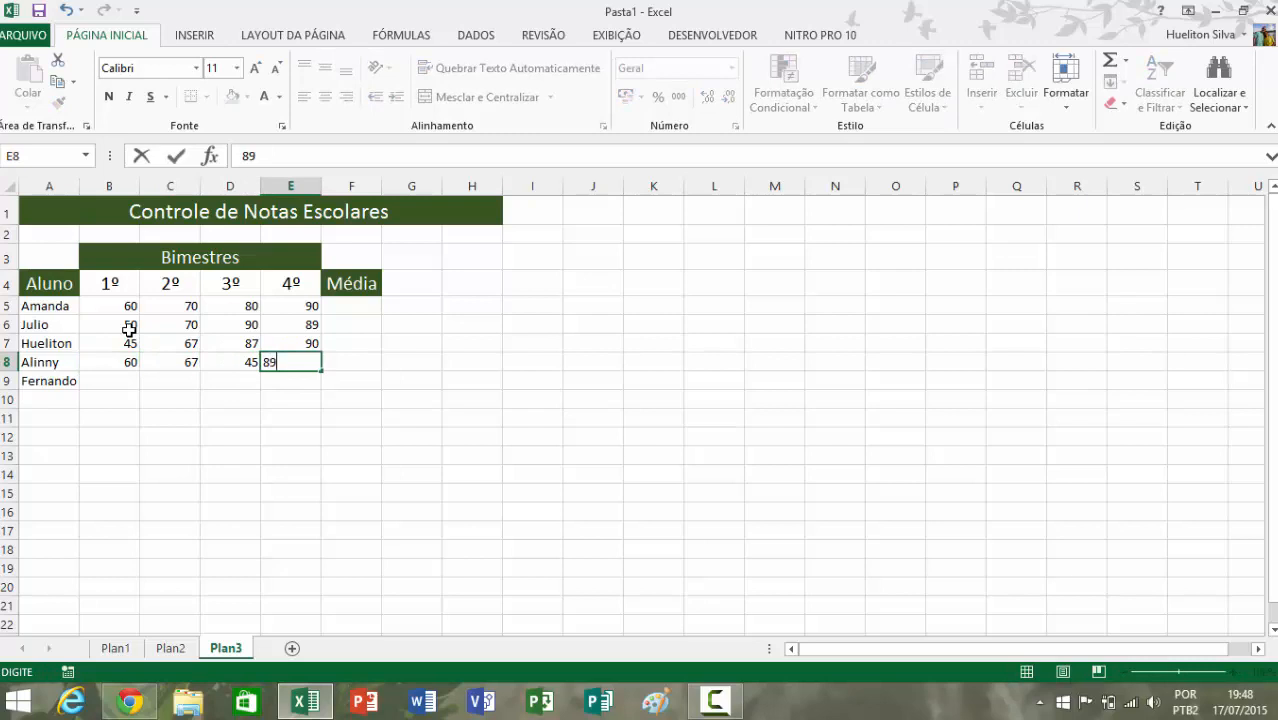
{"action": "key", "text": "Return"}
Enter the fifth student's four term grades in B9:E9 as 45, 67, 89 and 90
{"action": "type", "text": "45"}
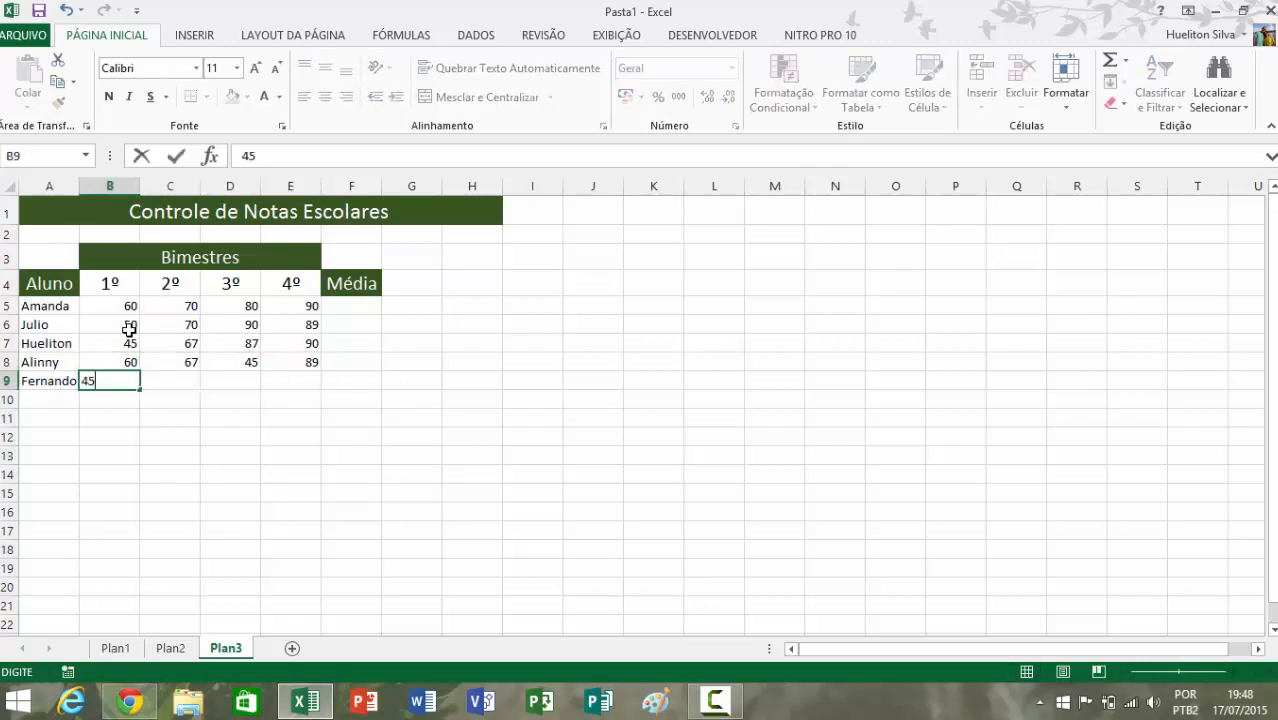
{"action": "key", "text": "Tab"}
{"action": "type", "text": "67"}
{"action": "key", "text": "Tab"}
{"action": "type", "text": "89"}
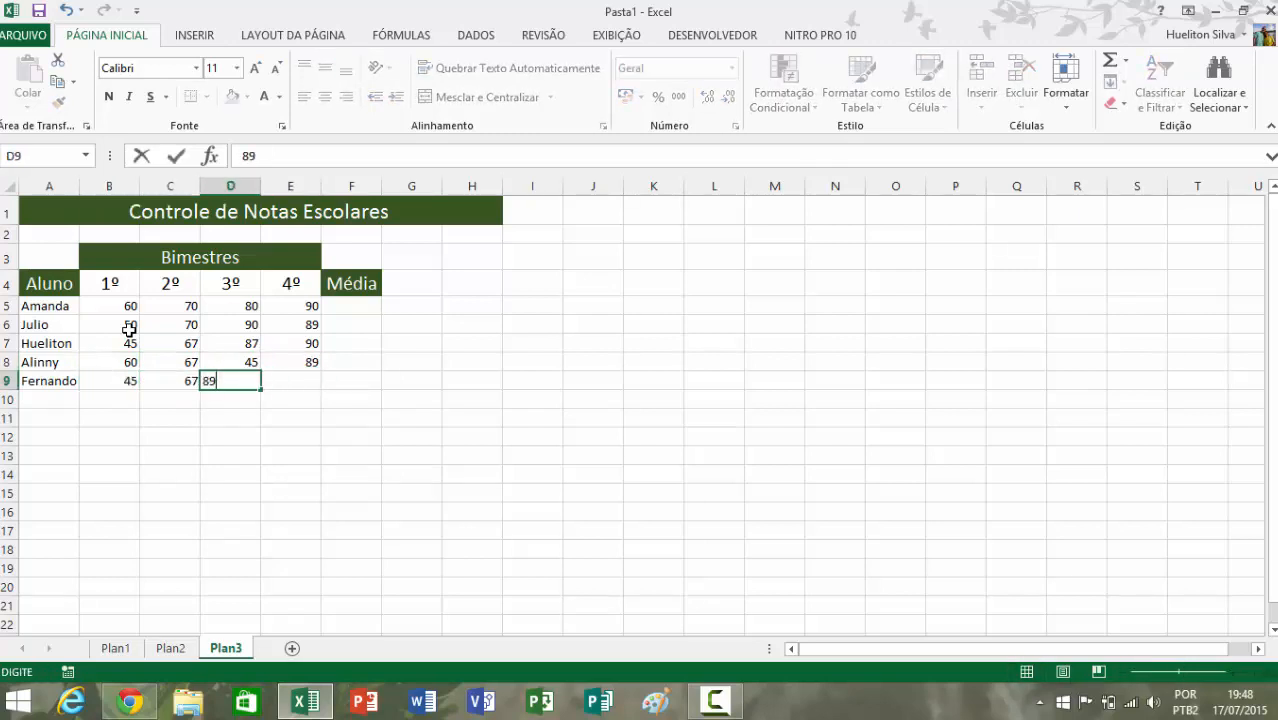
{"action": "key", "text": "Tab"}
{"action": "type", "text": "90"}
{"action": "key", "text": "Tab"}
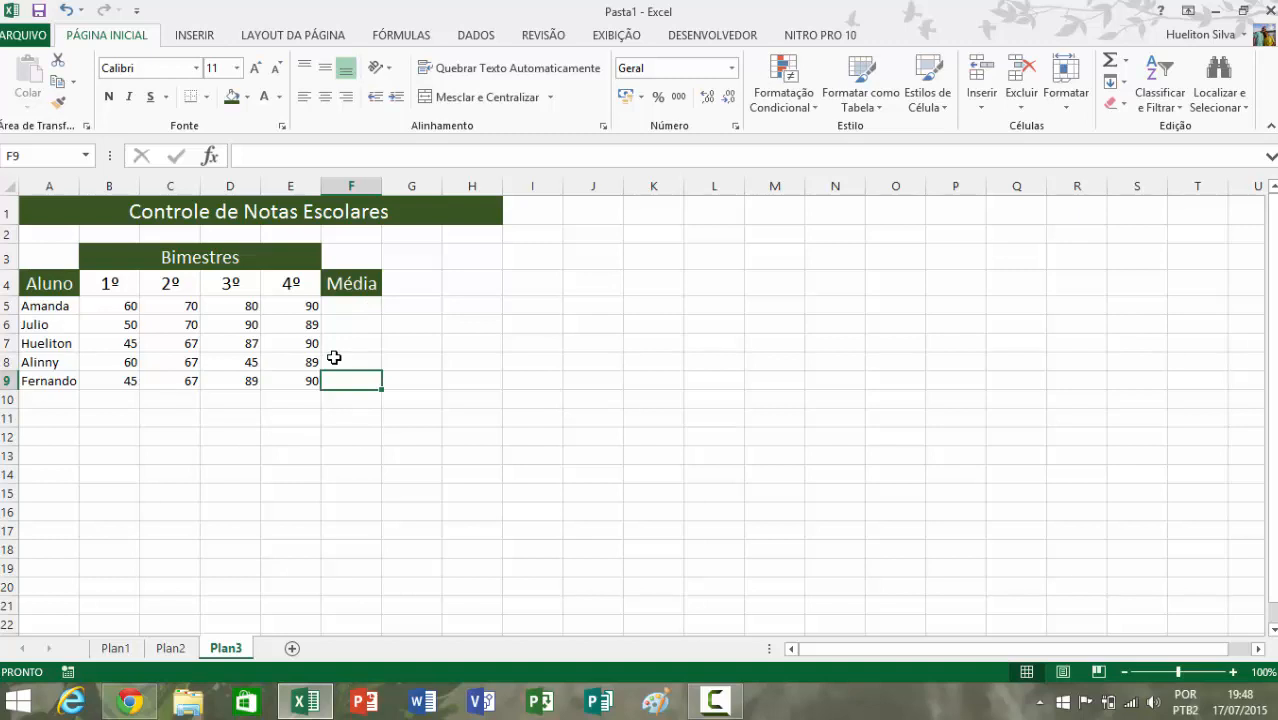
{"action": "left_click_drag", "start_coordinate": [106, 303], "coordinate": [360, 382]}
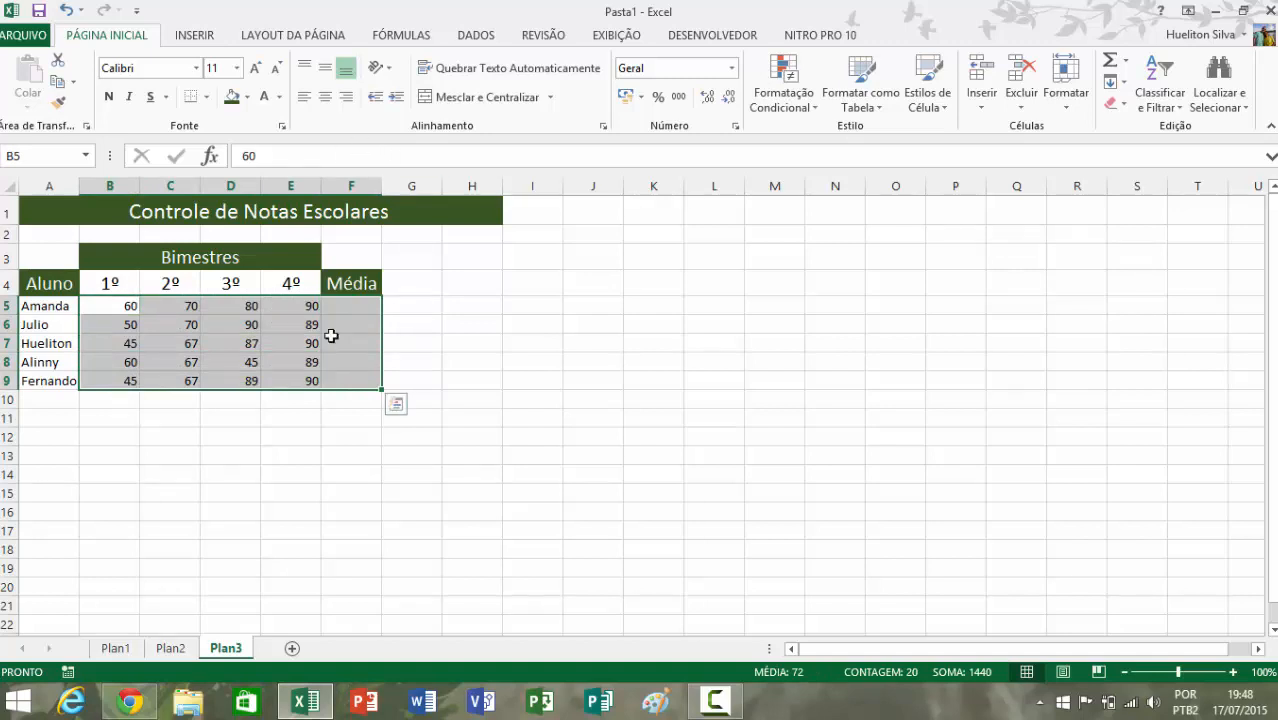
{"action": "left_click", "coordinate": [143, 434]}
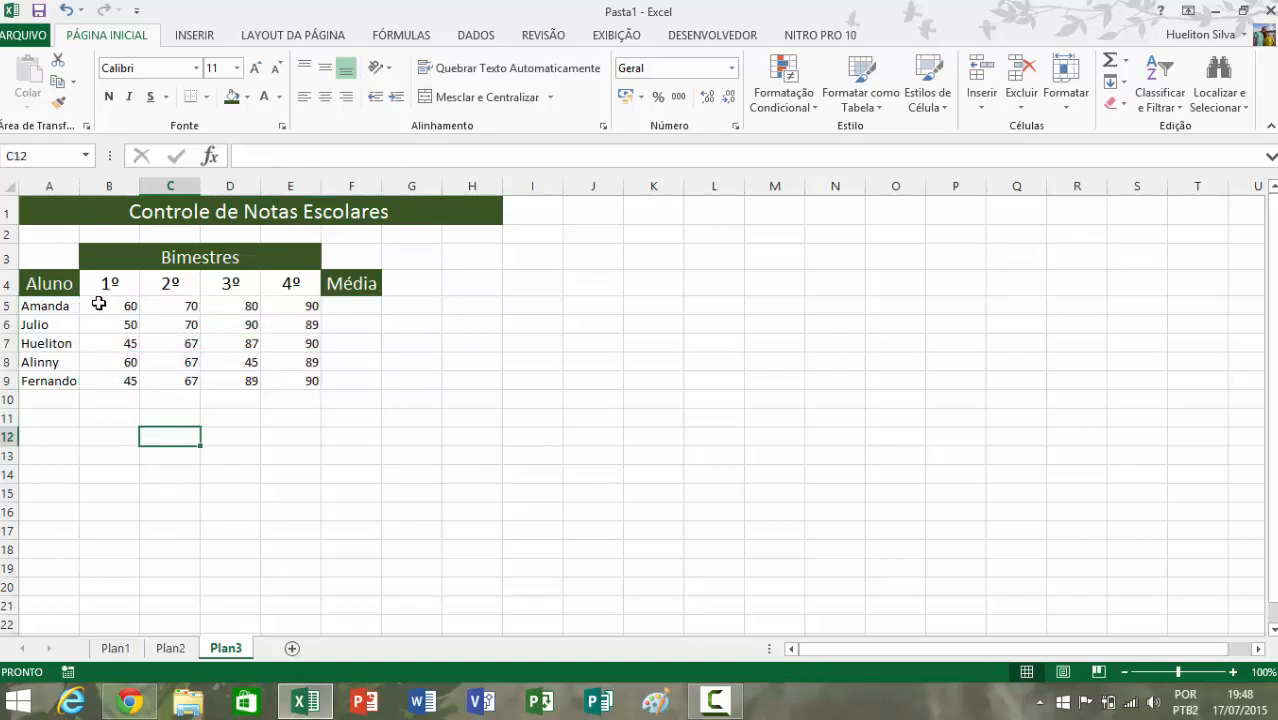
Center the grades and the empty average cells horizontally in the range B5:F9
{"action": "left_click", "coordinate": [105, 305]}
{"action": "left_click_drag", "start_coordinate": [146, 306], "coordinate": [362, 386]}
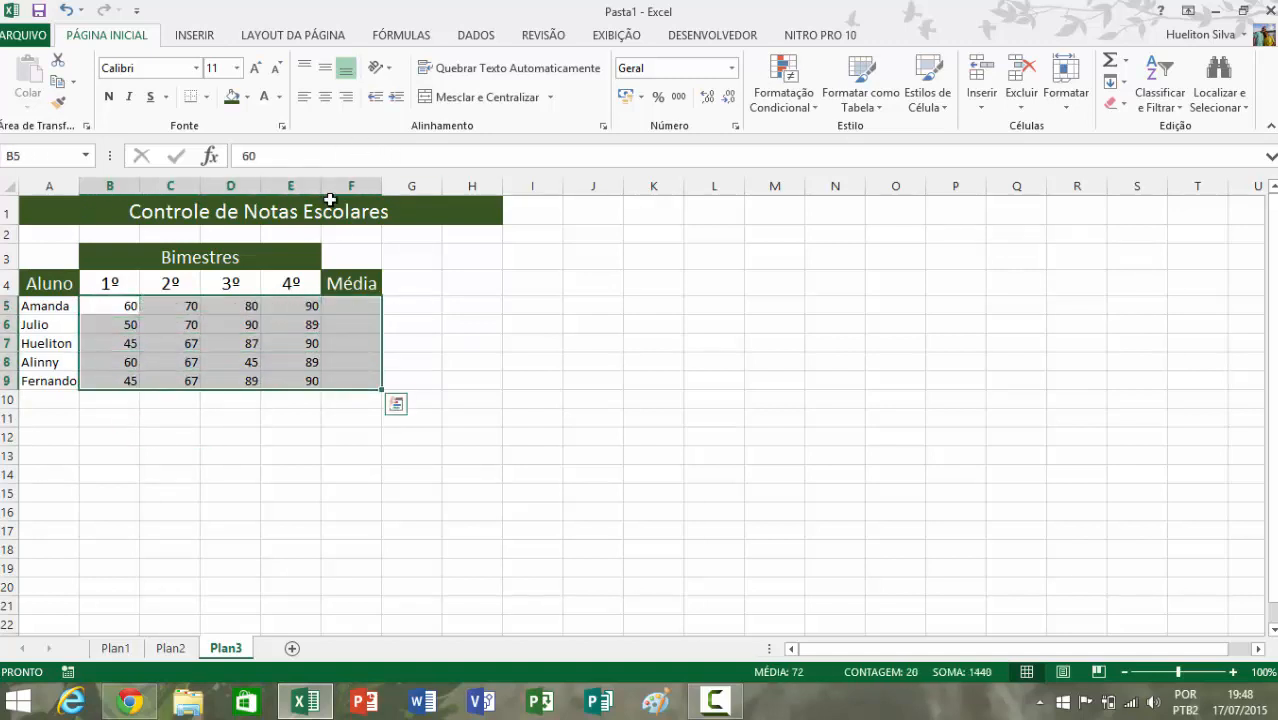
{"action": "left_click", "coordinate": [321, 101]}
Enter the formula =MÉDIA(B5:E5) in F5 to average the first student's four term grades
{"action": "left_click", "coordinate": [365, 309]}
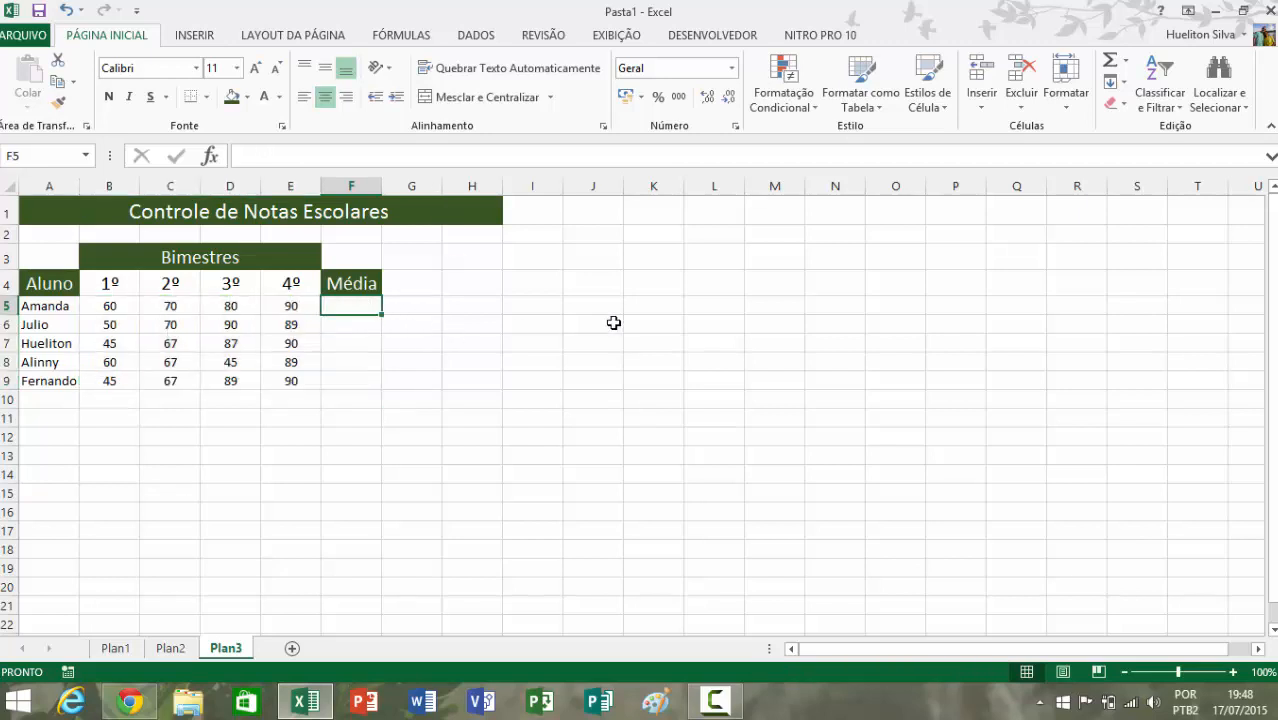
{"action": "type", "text": "="}
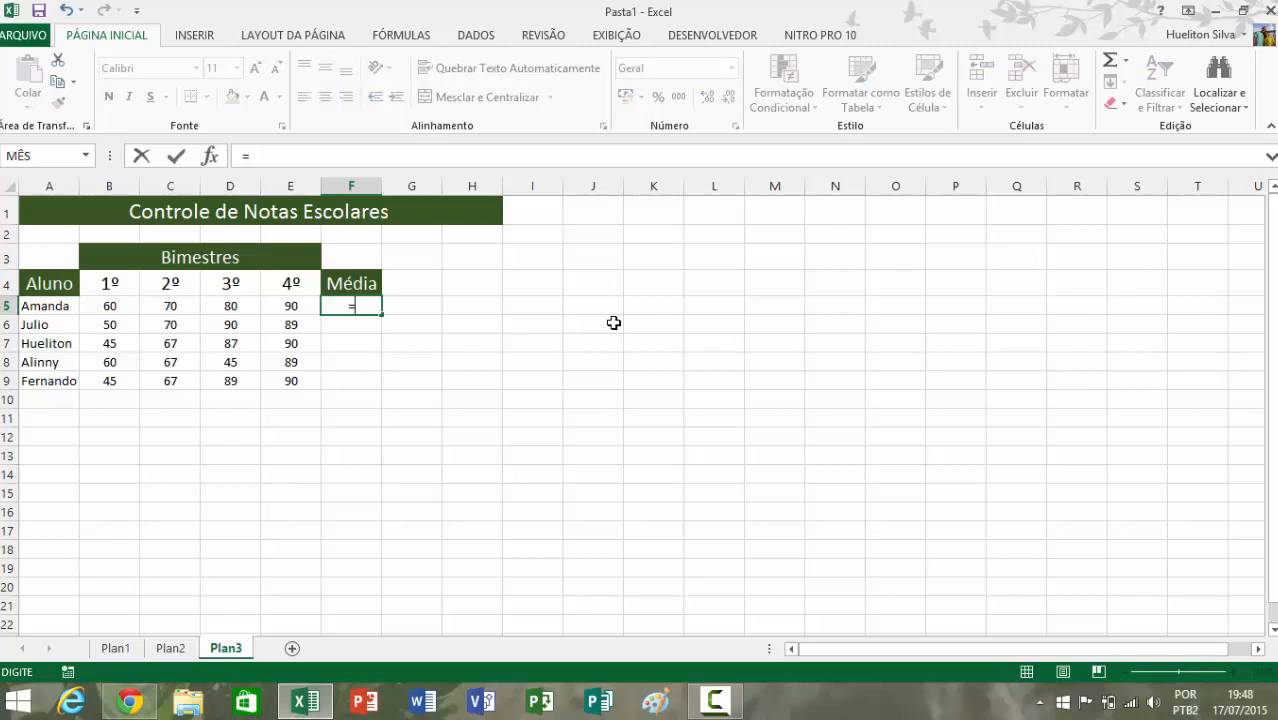
{"action": "type", "text": "mé"}
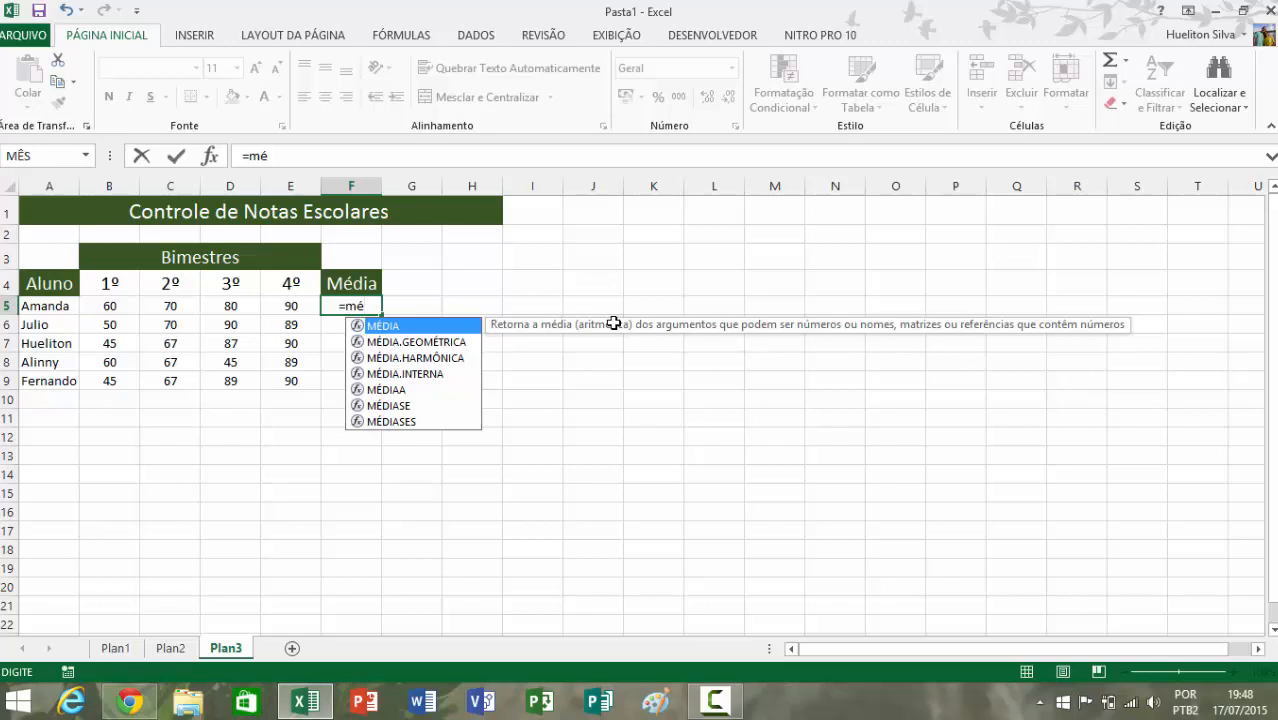
{"action": "type", "text": "dia("}
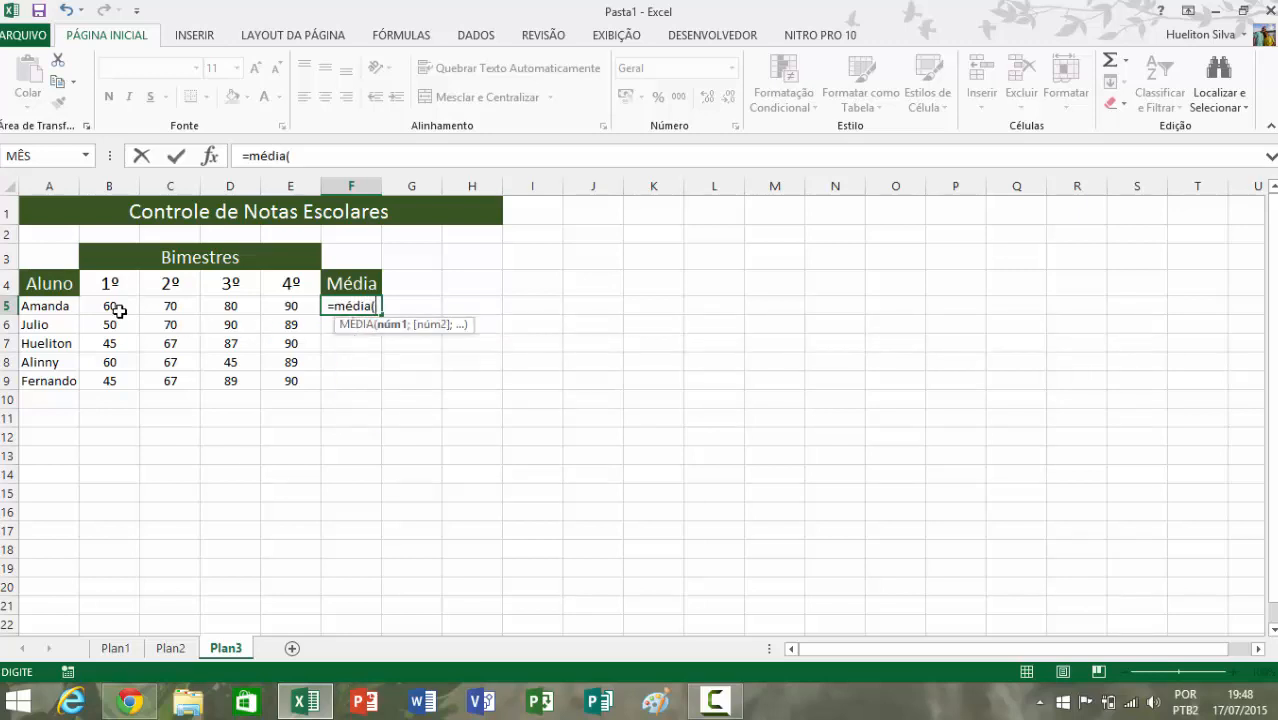
{"action": "left_click_drag", "start_coordinate": [96, 307], "coordinate": [287, 312]}
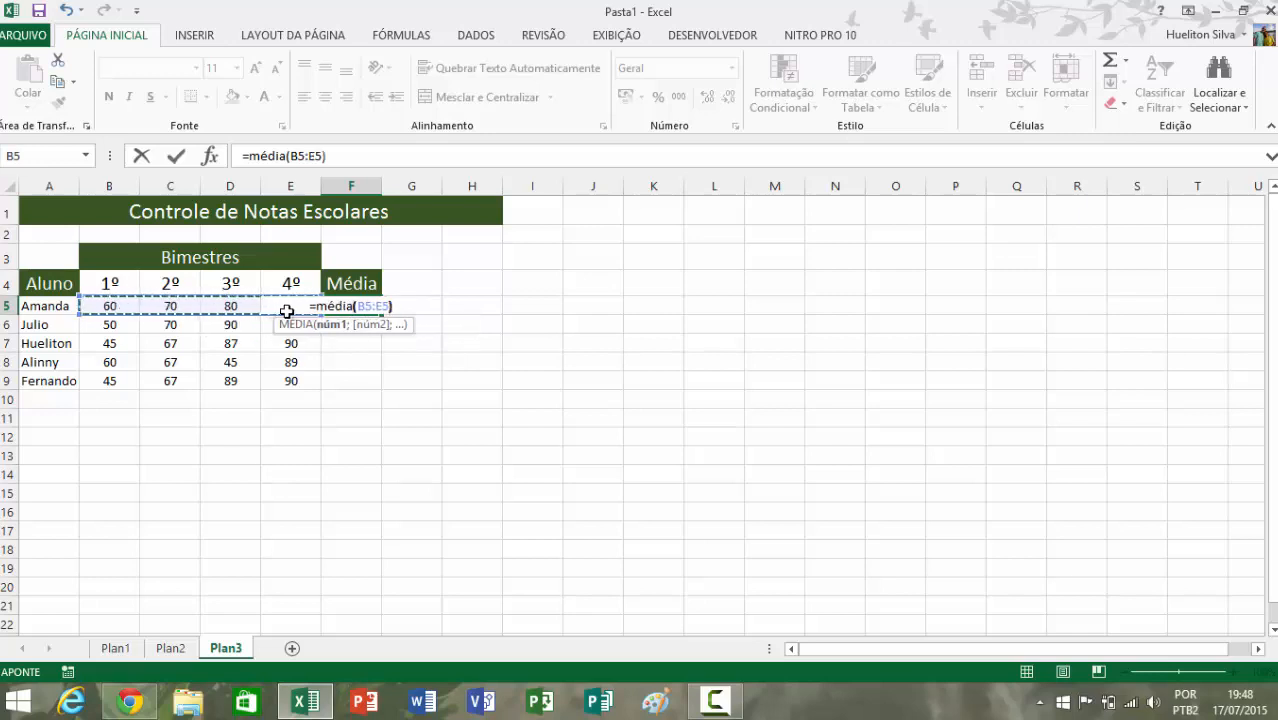
{"action": "key", "text": "Return"}
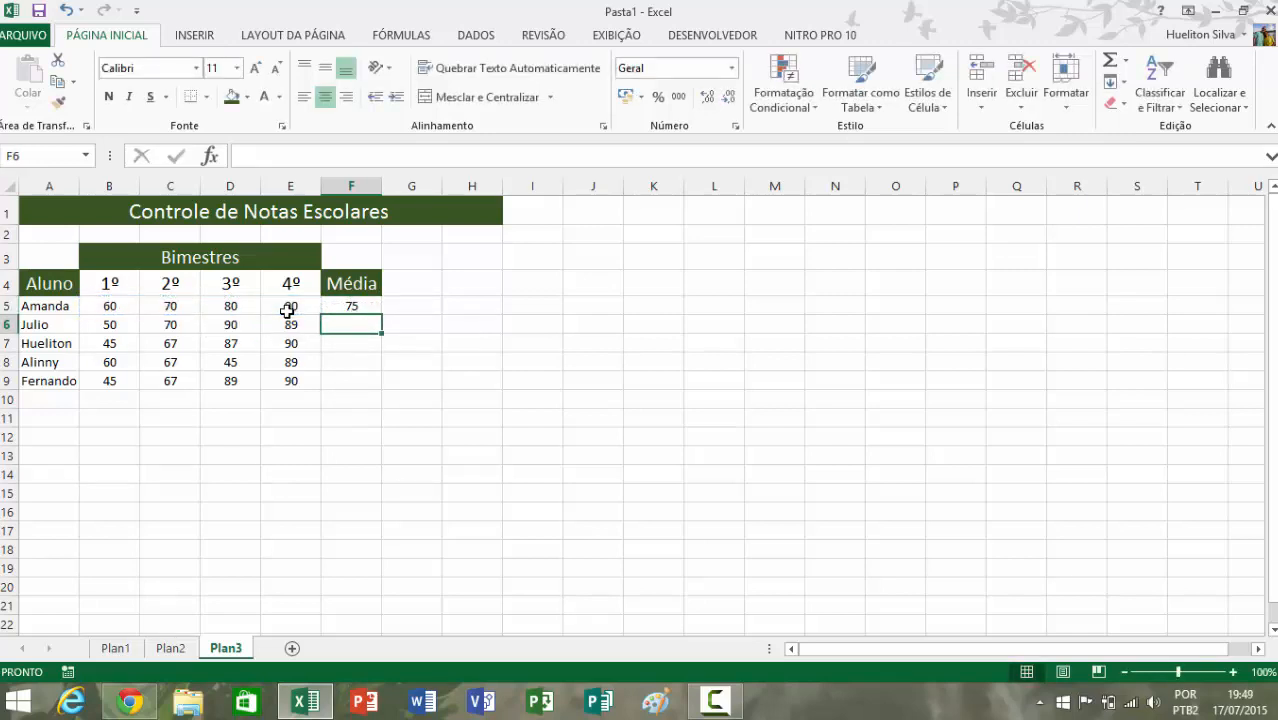
Fill the average formula from F5 down through F9 and show the averages with no decimal places
{"action": "left_click", "coordinate": [340, 305]}
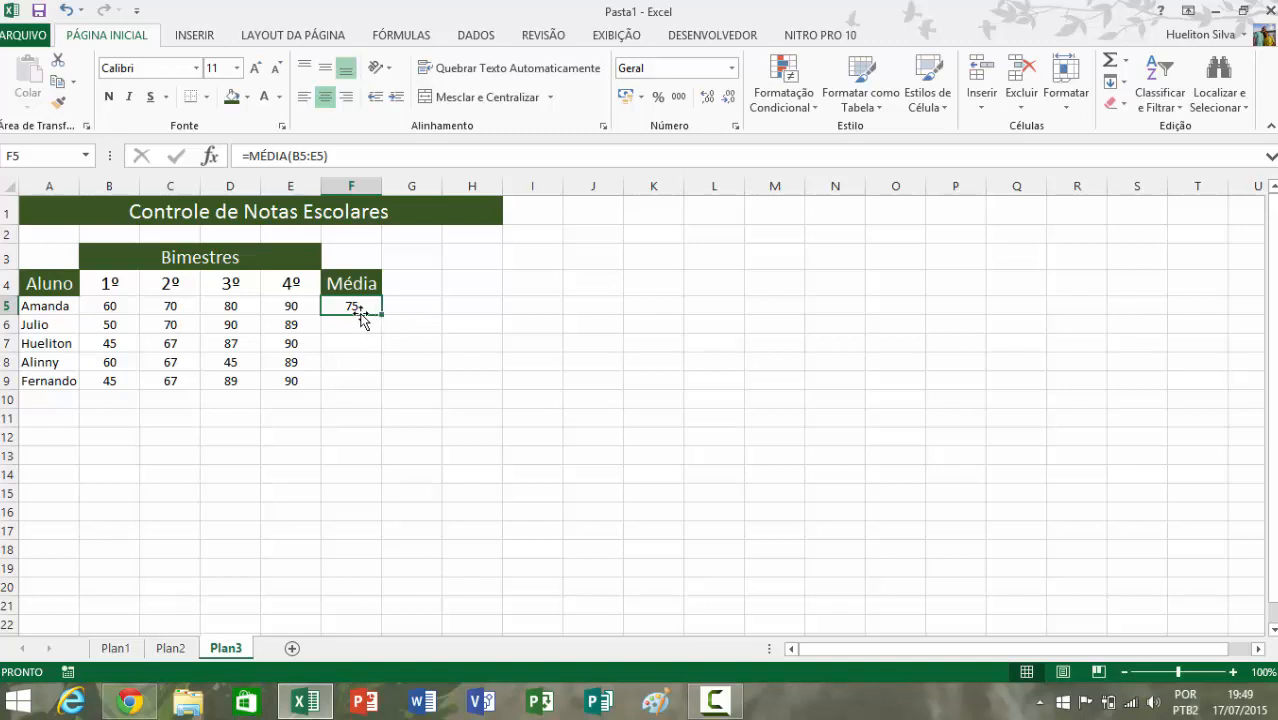
{"action": "left_click_drag", "start_coordinate": [380, 312], "coordinate": [371, 391]}
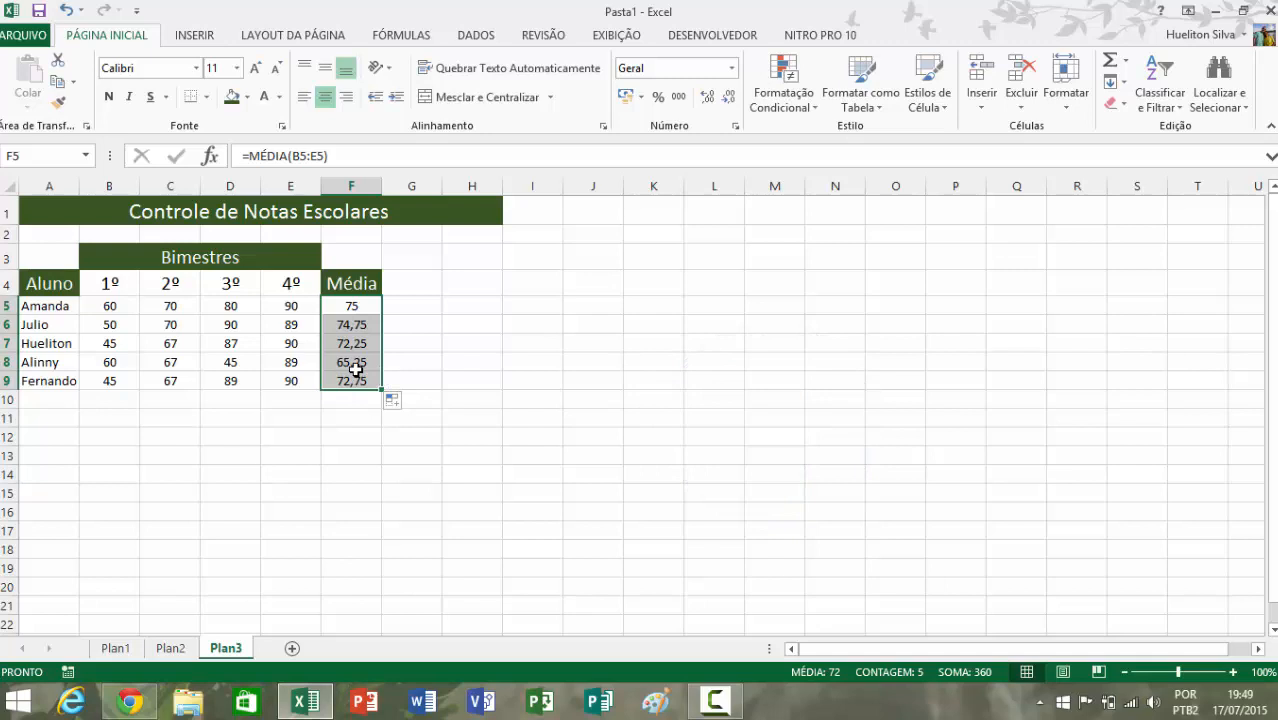
{"action": "left_click", "coordinate": [730, 98]}
{"action": "left_click", "coordinate": [728, 98]}
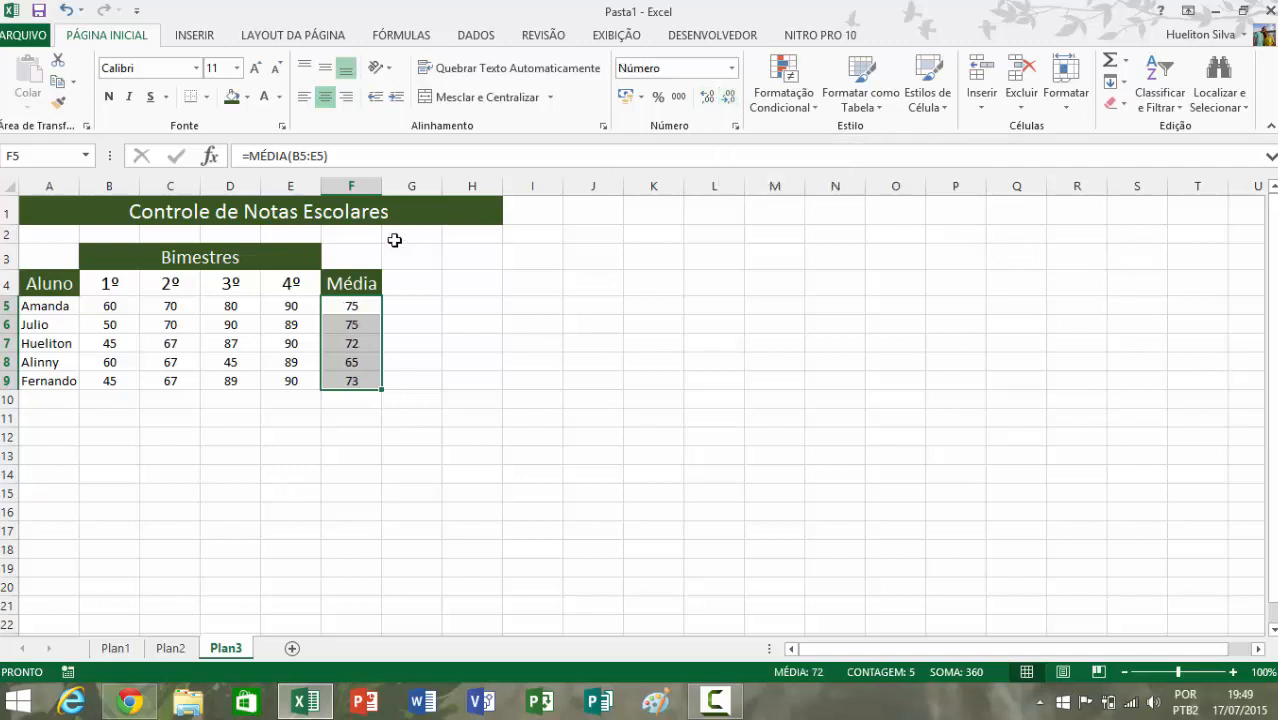
{"action": "left_click", "coordinate": [535, 384]}
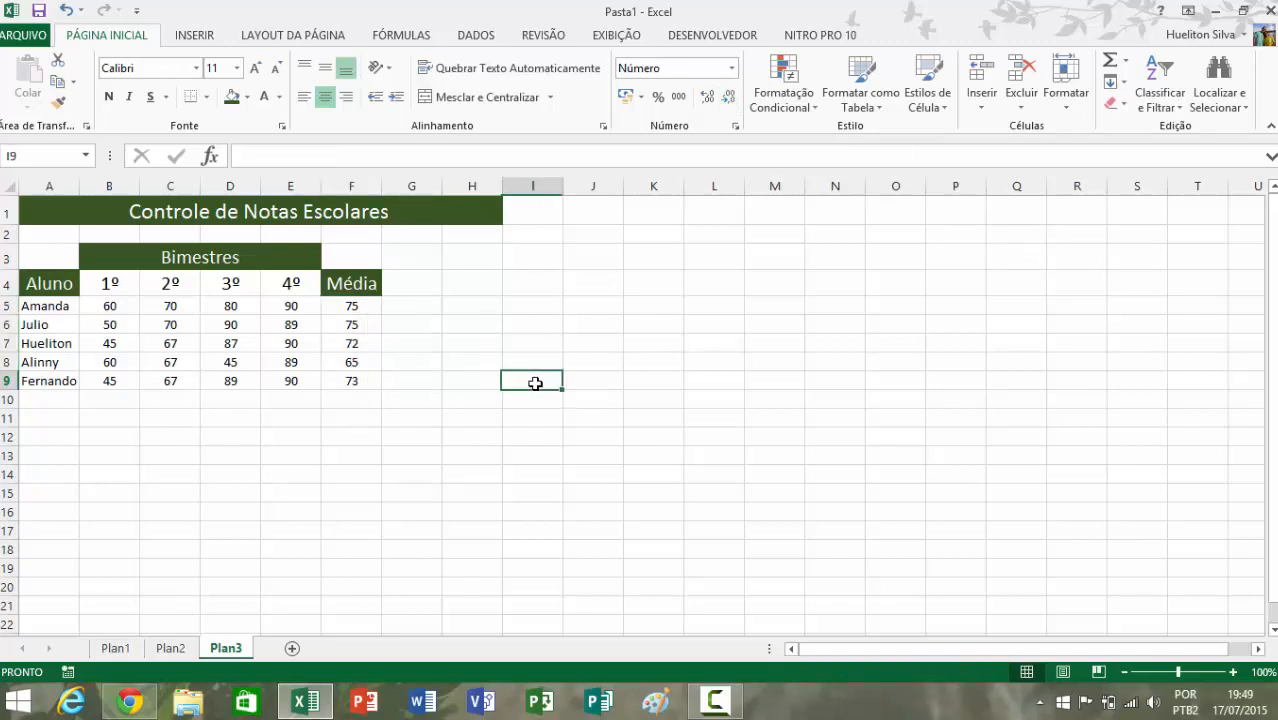